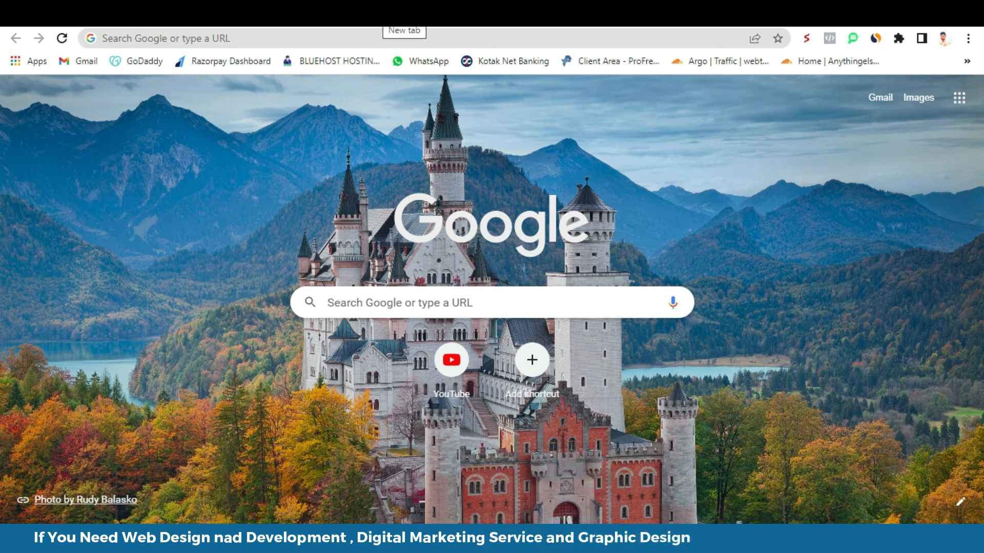
# - Search Google for 'bluehost login' and open the Bluehost official website
pyautogui.click(256, 39)
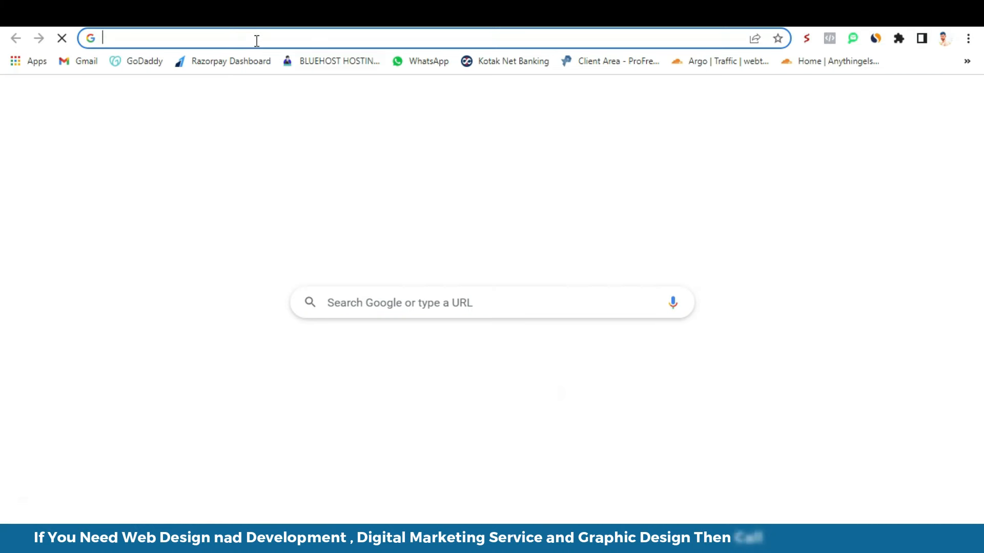
pyautogui.write('blue')
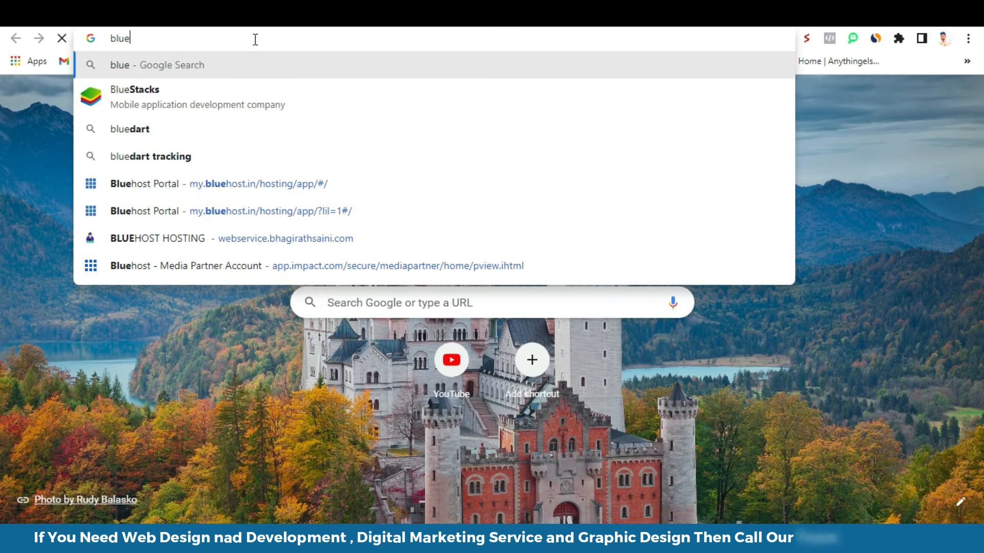
pyautogui.write('g')
pyautogui.press('BackSpace')
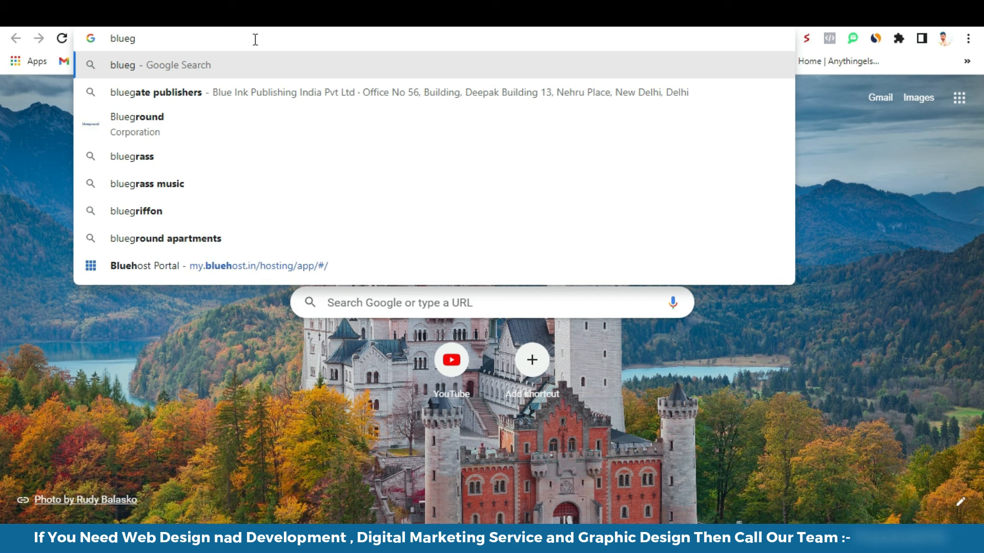
pyautogui.write('host')
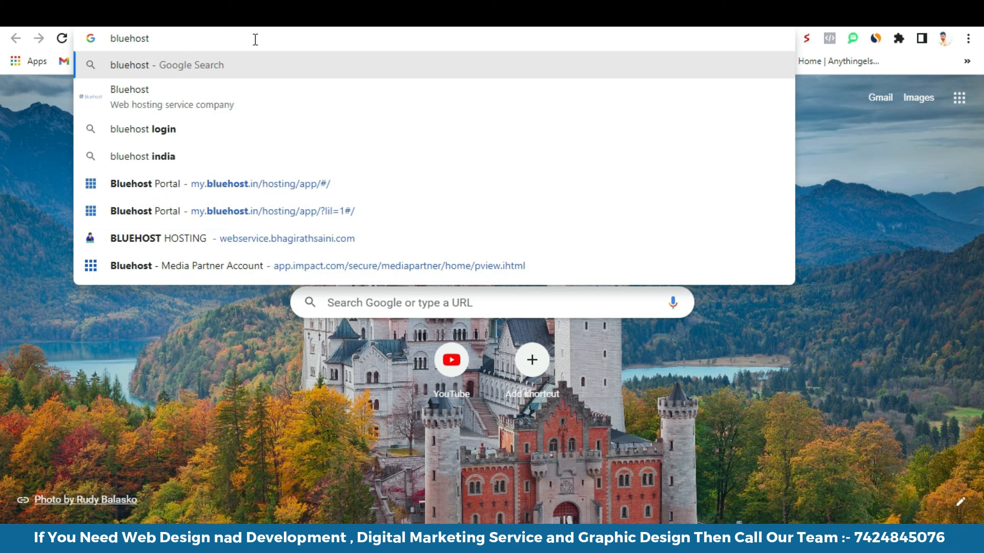
pyautogui.press('Down')
pyautogui.press('Down')
pyautogui.press('Down')
pyautogui.press('Up')
pyautogui.press('Return')
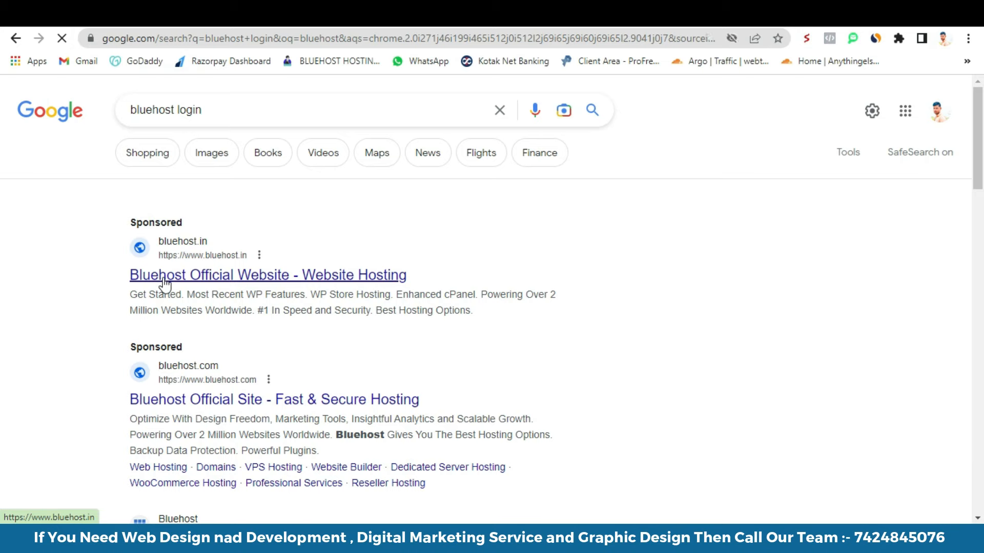
pyautogui.click(164, 283)
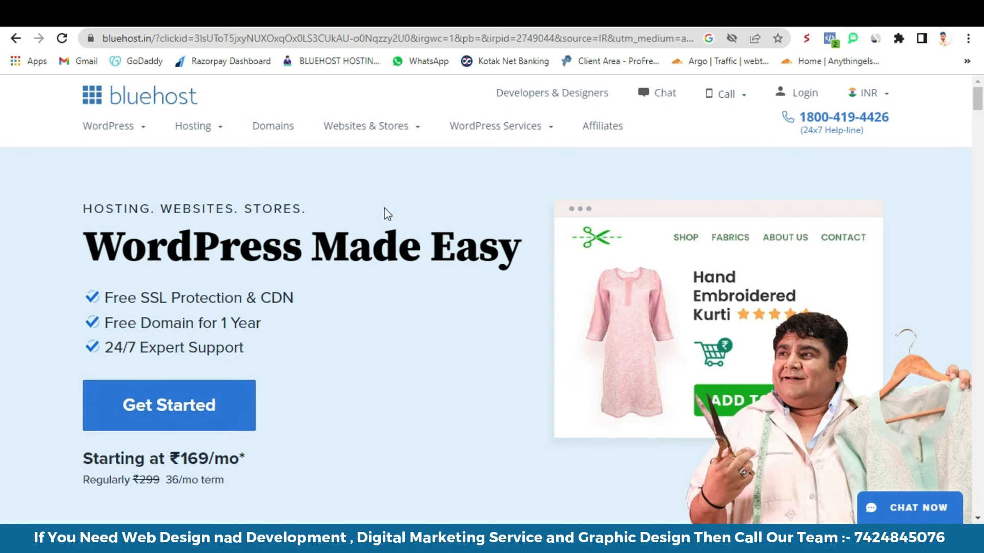
# - Choose the Basic shared hosting plan at ₹169/mo with India as the server location
pyautogui.moveTo(204, 129)
pyautogui.click(212, 173)
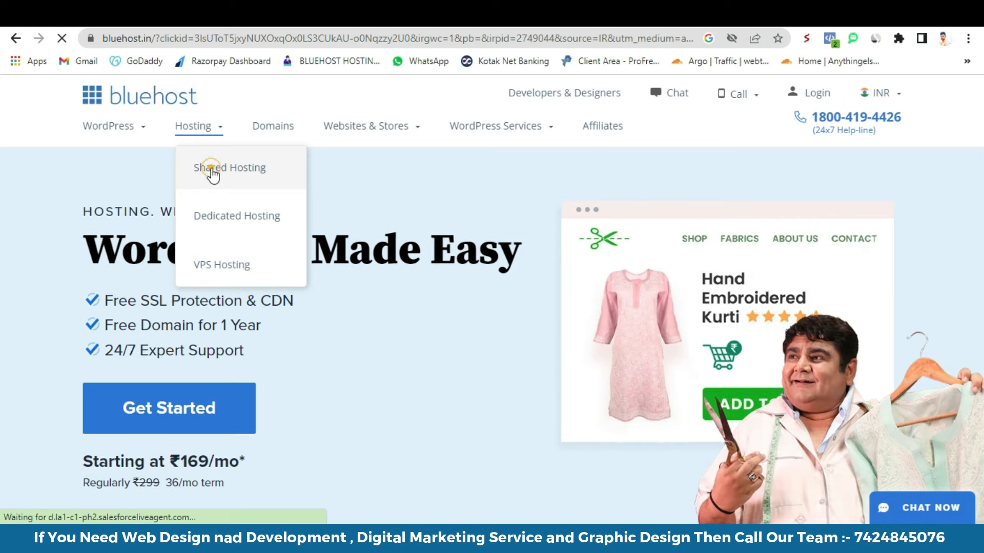
pyautogui.scroll(-12, 374, 277)
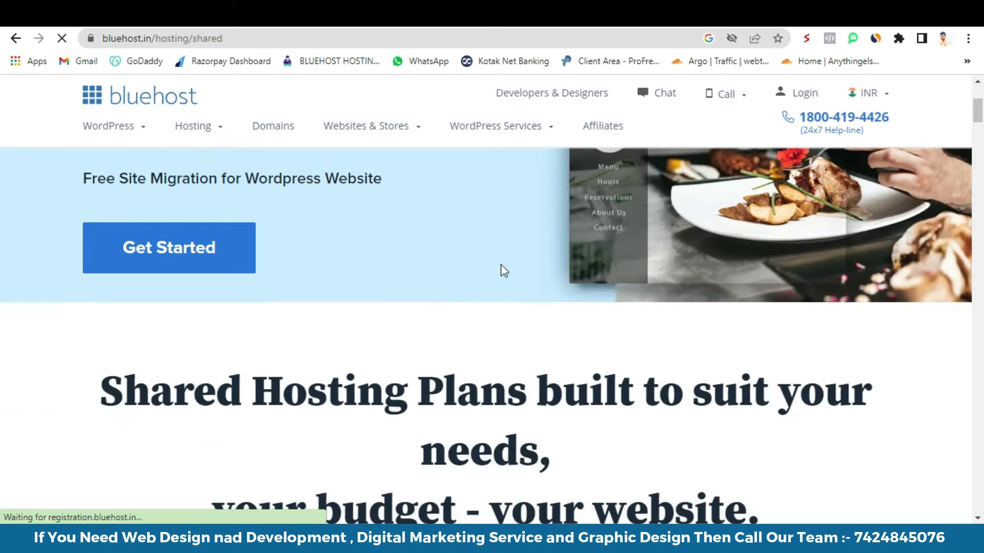
pyautogui.click(533, 231)
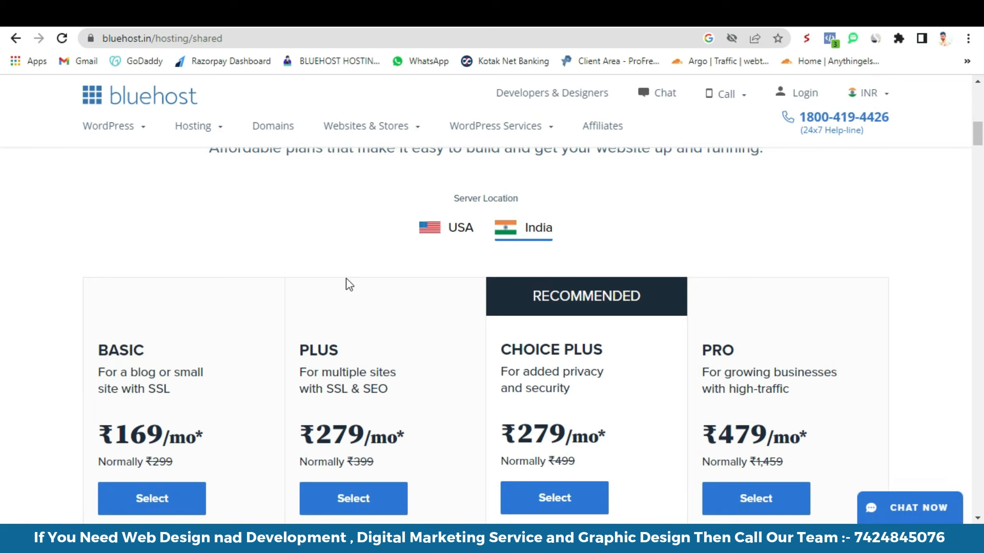
pyautogui.scroll(-3, 345, 283)
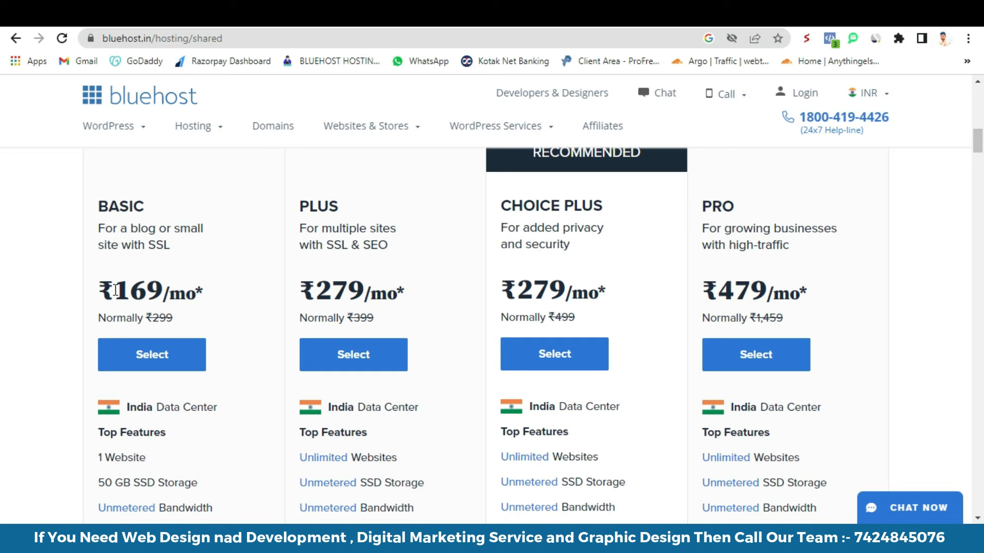
pyautogui.moveTo(115, 289); pyautogui.dragTo(162, 283)
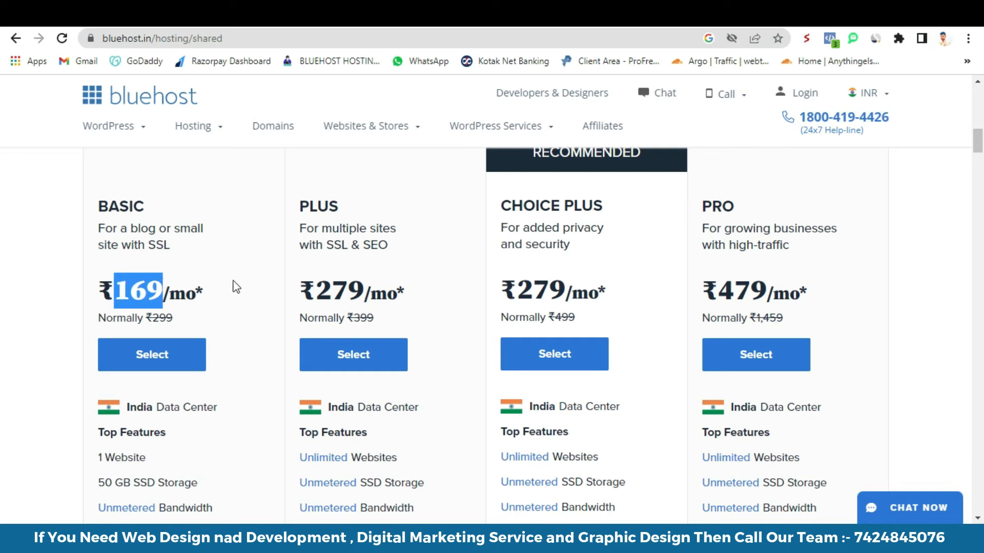
pyautogui.click(167, 355)
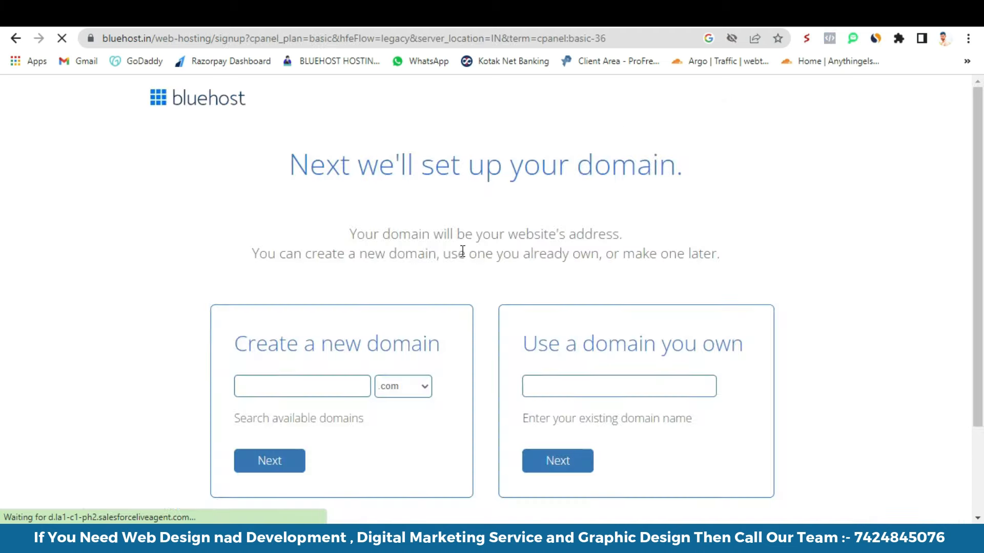
# - Register the new domain kavyastudio.com and continue to account creation
pyautogui.scroll(-2, 466, 268)
pyautogui.click(318, 319)
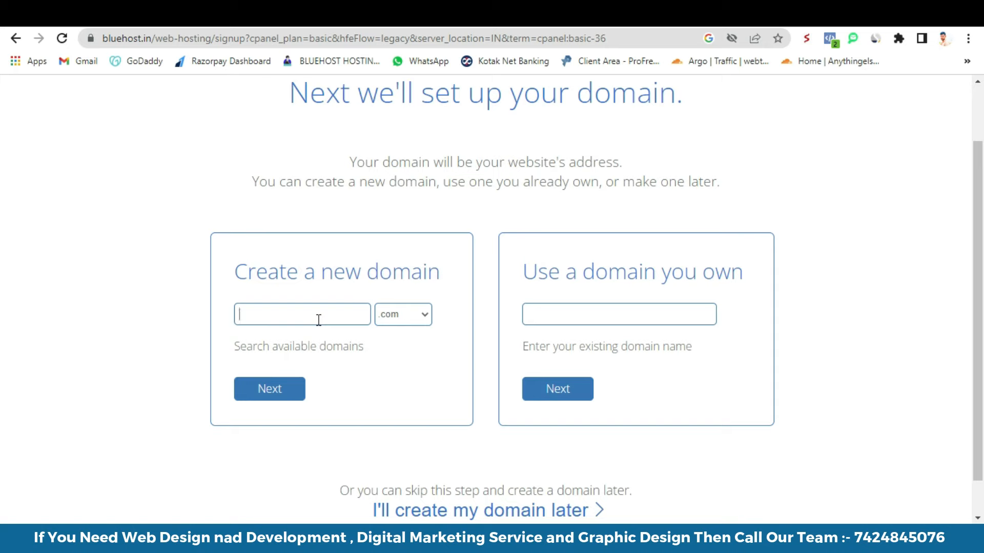
pyautogui.write('kar')
pyautogui.press('BackSpace')
pyautogui.press('BackSpace')
pyautogui.write('yastudi')
pyautogui.click(277, 392)
pyautogui.click(560, 314)
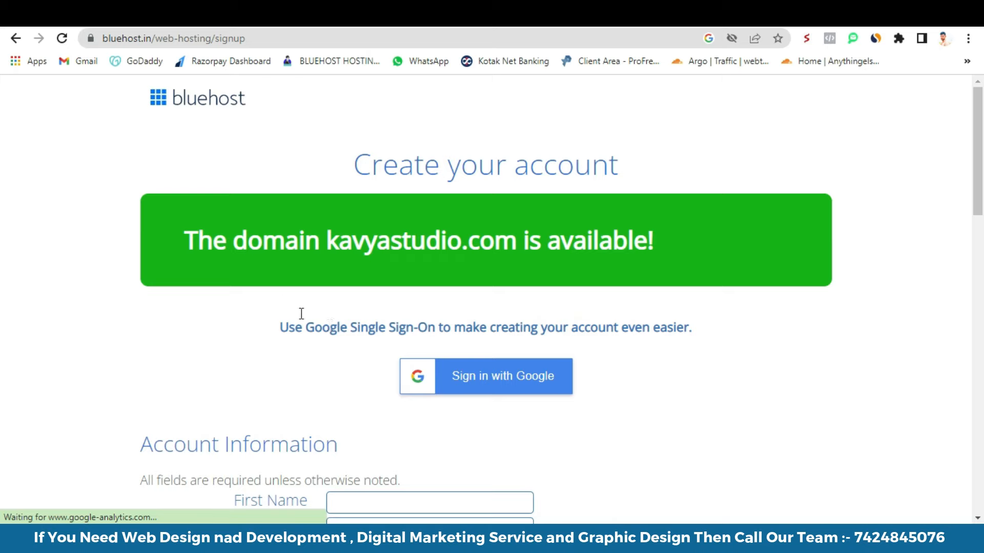
# - Enter the owner's first name in the Account Information form
pyautogui.moveTo(335, 241); pyautogui.dragTo(557, 250)
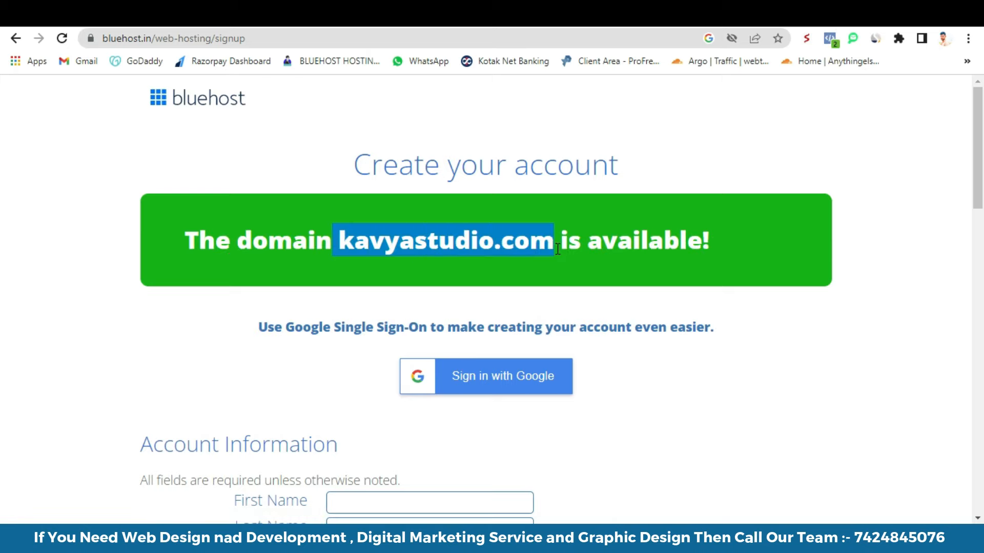
pyautogui.click(372, 271)
pyautogui.scroll(-4, 378, 277)
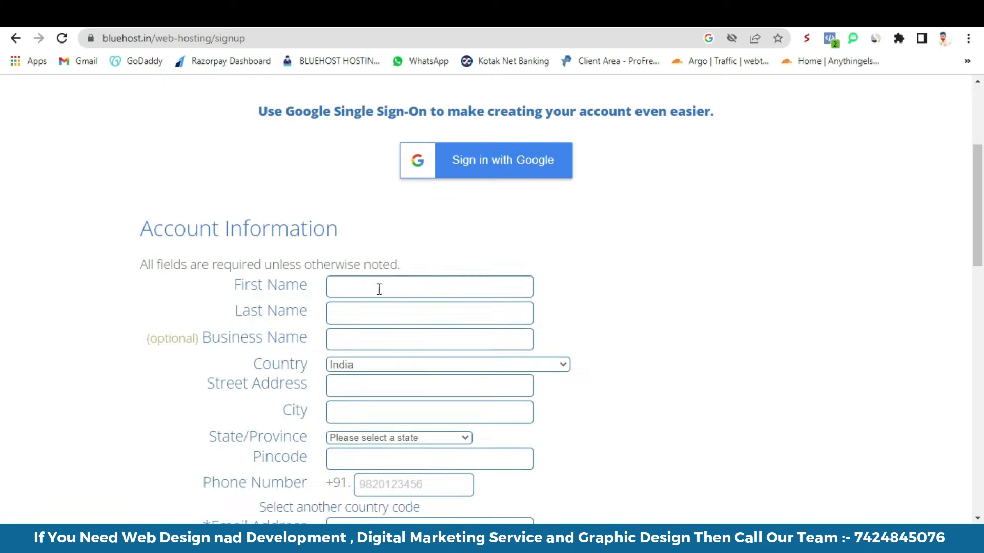
pyautogui.scroll(-1, 377, 234)
pyautogui.click(375, 217)
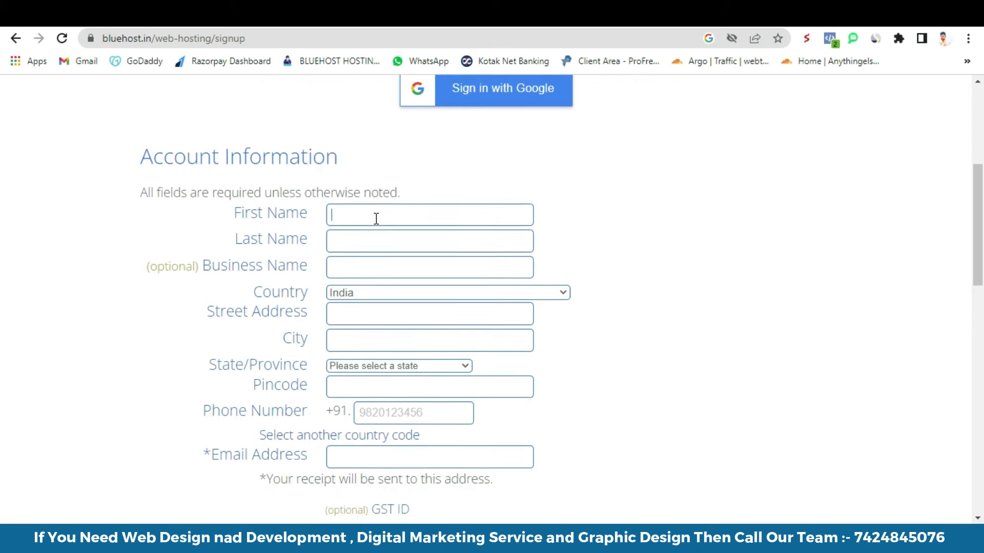
pyautogui.scroll(1, 483, 177)
pyautogui.scroll(2, 484, 176)
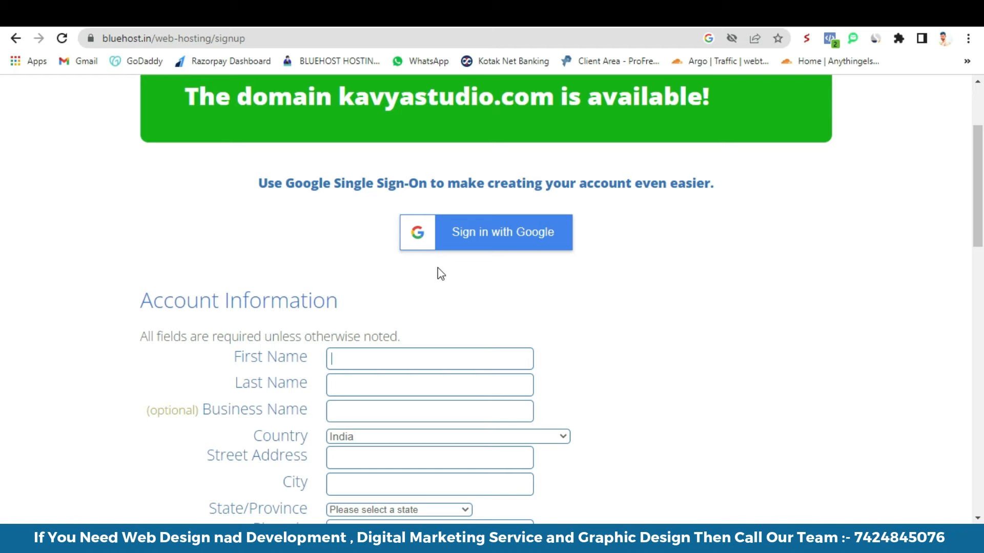
pyautogui.scroll(-1, 447, 271)
pyautogui.click(361, 291)
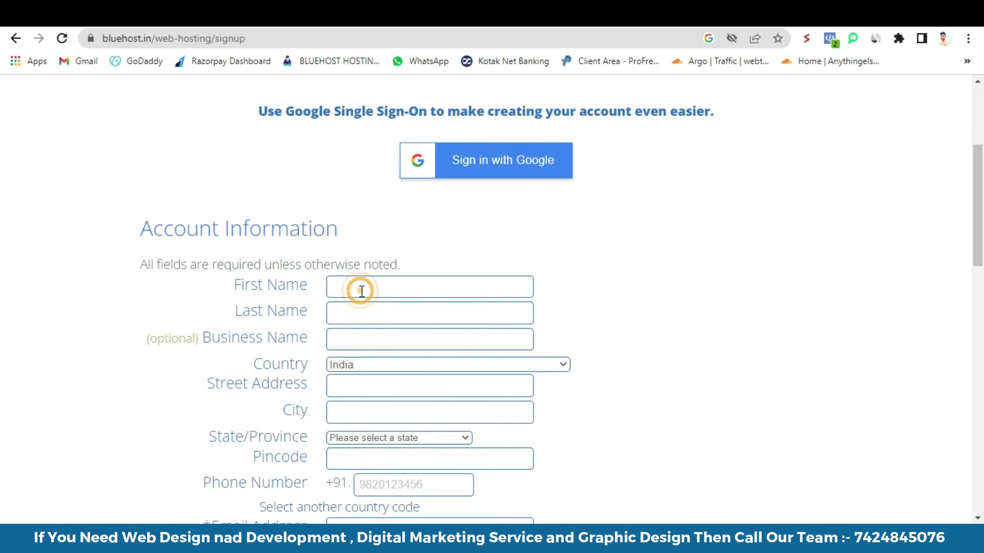
pyautogui.write('Bhagirath')
# - Fill in the street address and set the state to Haryana
pyautogui.scroll(-1, 406, 345)
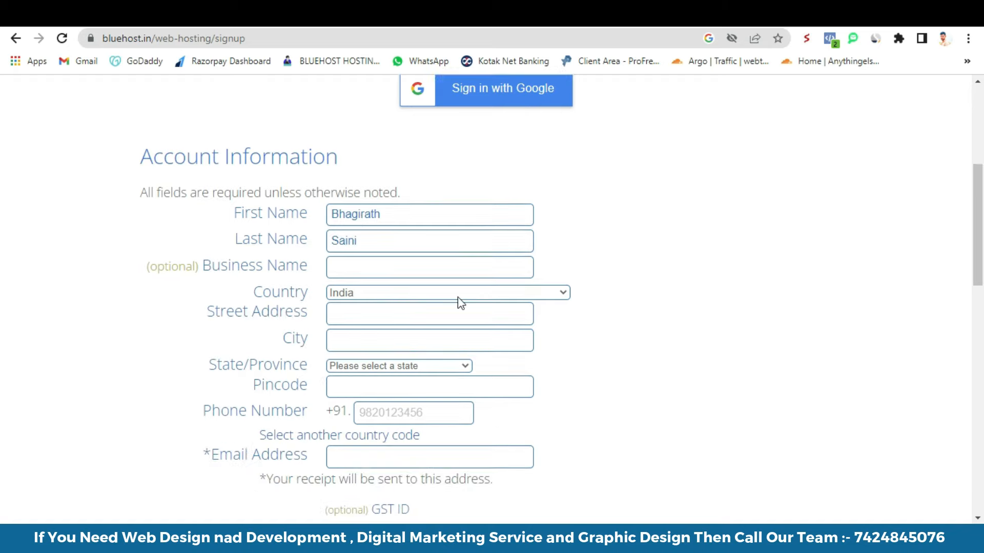
pyautogui.scroll(-1, 259, 314)
pyautogui.click(372, 239)
pyautogui.click(373, 272)
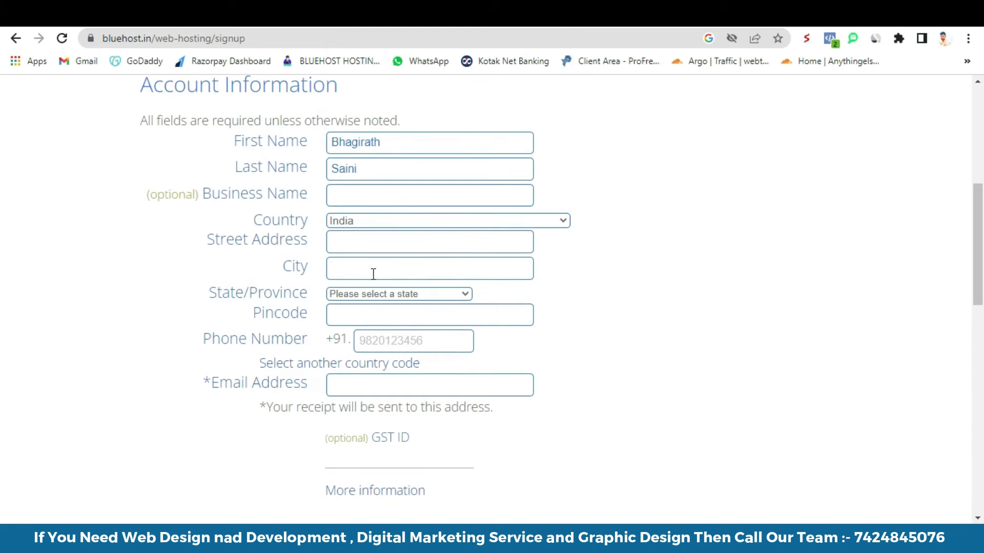
pyautogui.click(363, 246)
pyautogui.write('1')
pyautogui.write('Guru')
pyautogui.write('gram')
pyautogui.click(360, 297)
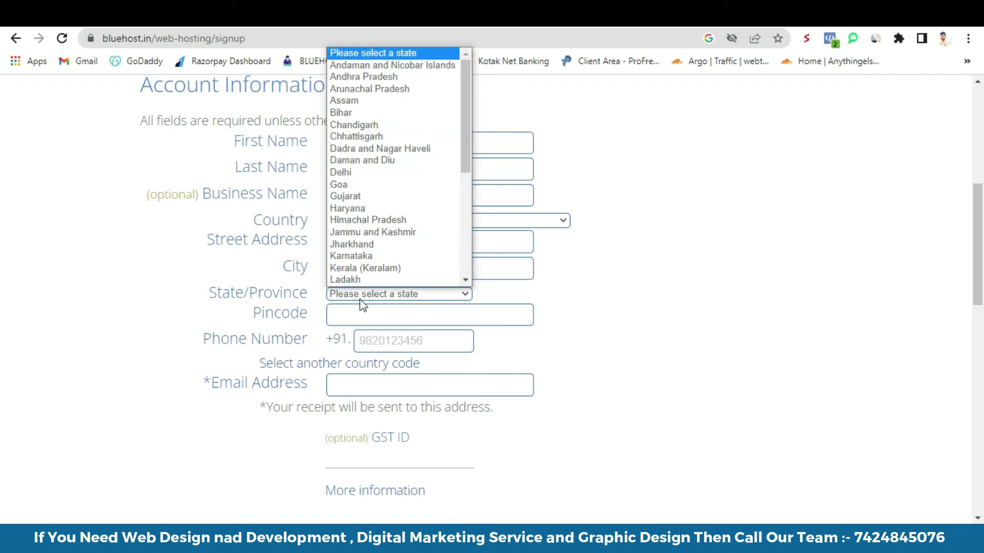
pyautogui.click(361, 209)
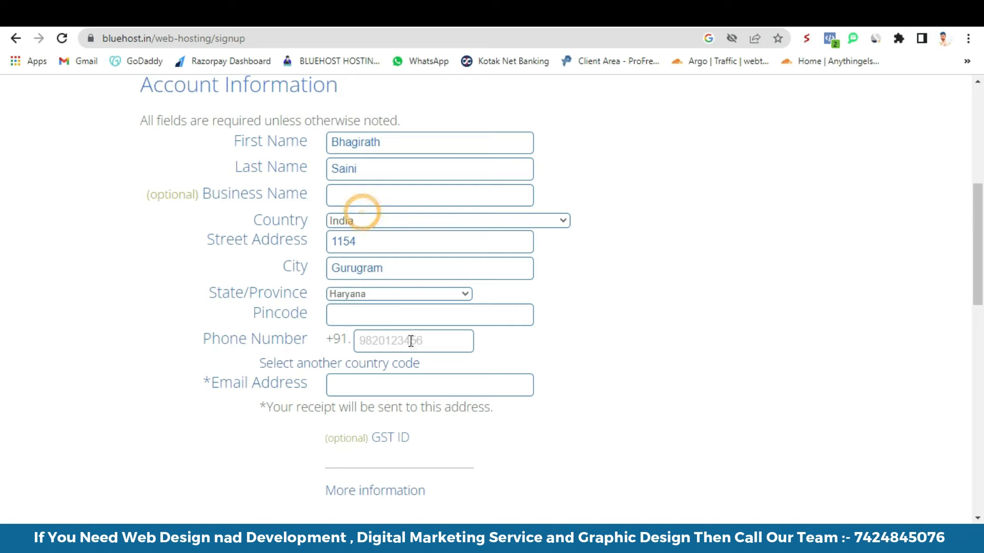
# - Enter the owner's pincode, phone number and e-mail address
pyautogui.click(385, 326)
pyautogui.write('12203')
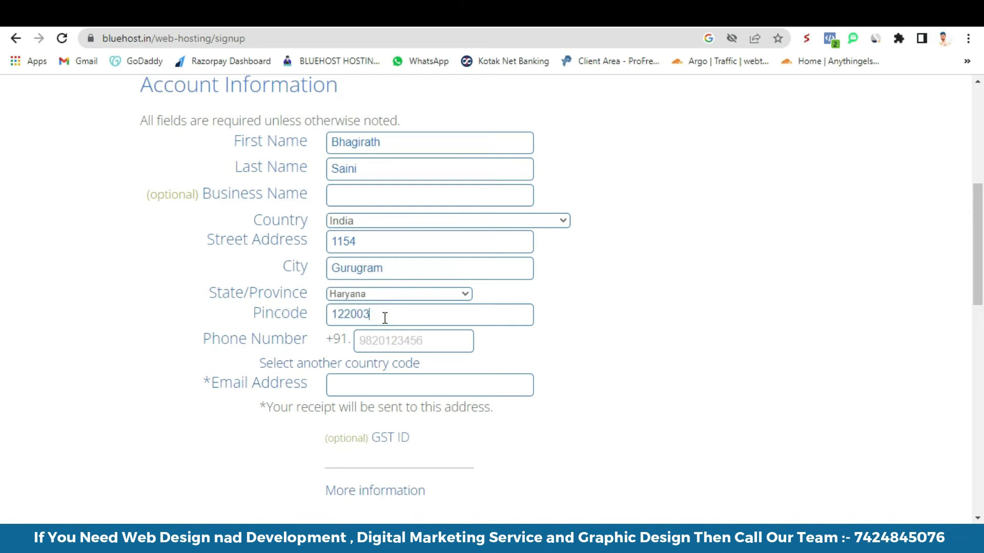
pyautogui.click(437, 344)
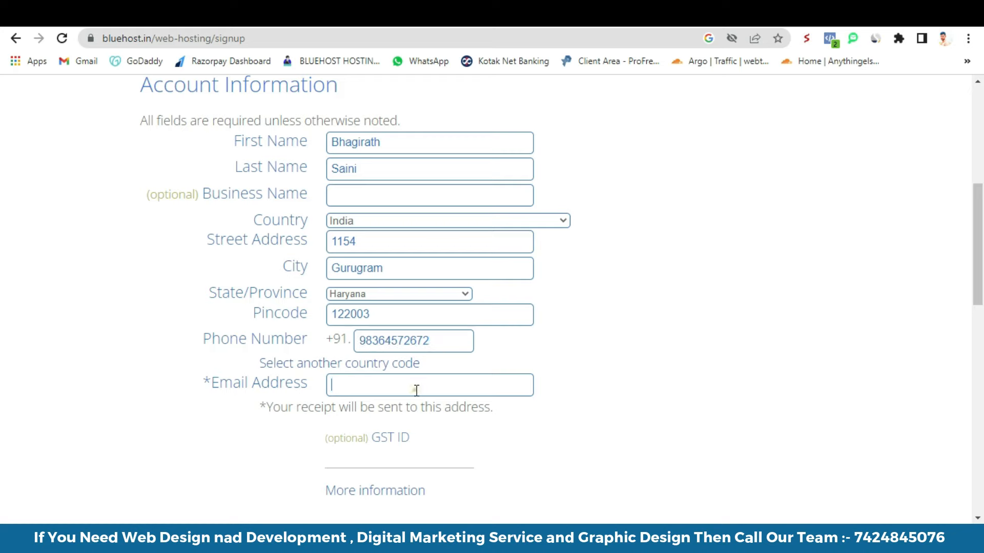
pyautogui.scroll(-3, 399, 394)
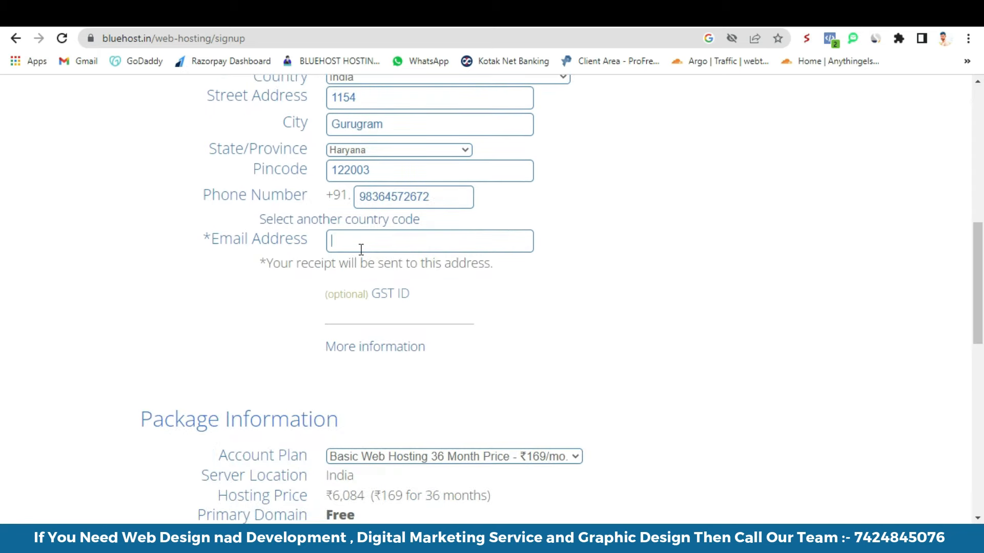
pyautogui.click(360, 248)
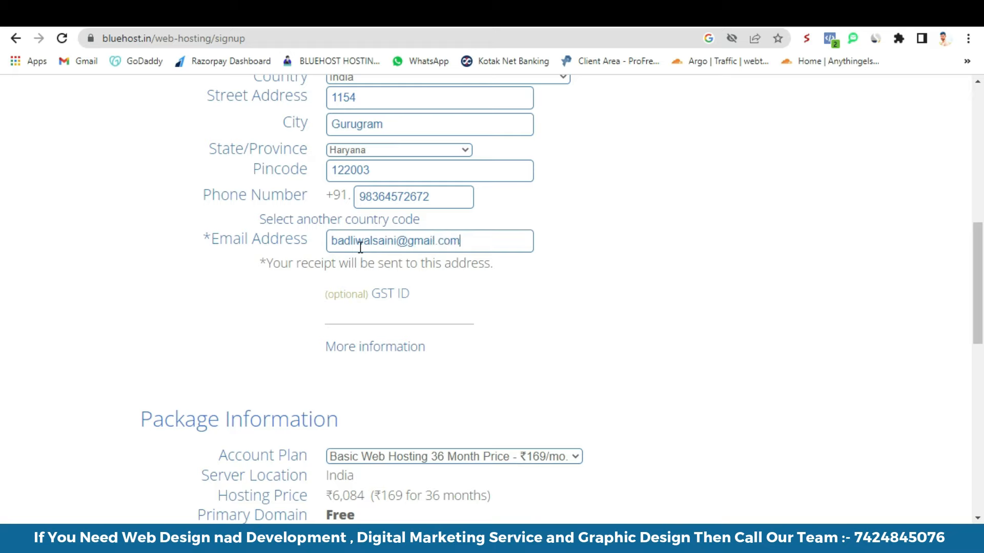
pyautogui.scroll(-5, 327, 267)
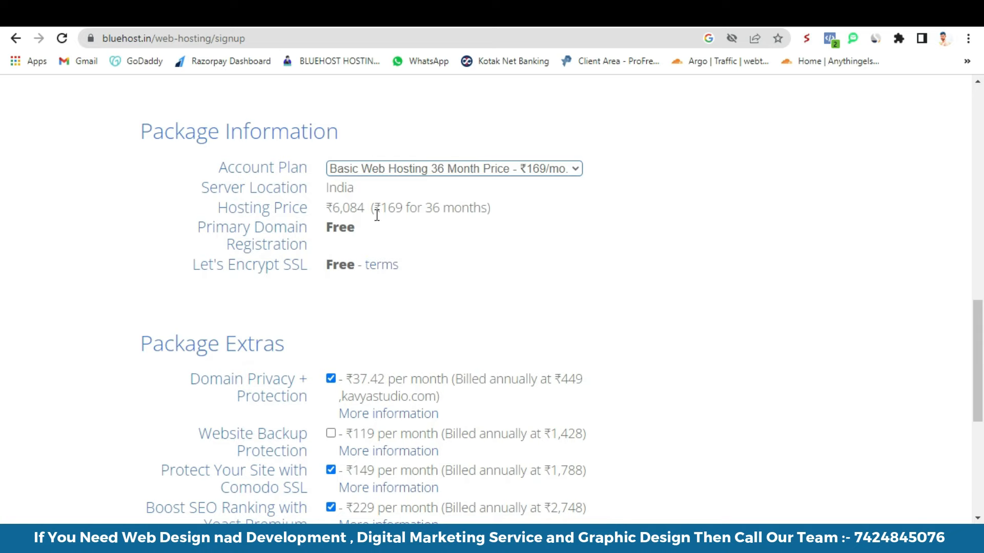
# - Compare billing terms and settle on the 12-month plan at ₹279/mo, totalling ₹3,348
pyautogui.moveTo(332, 208); pyautogui.dragTo(364, 207)
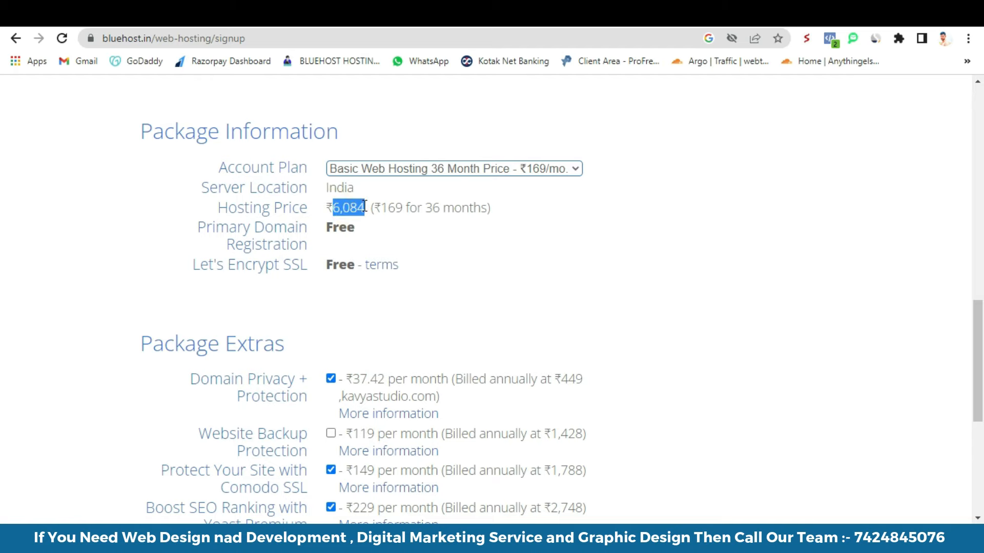
pyautogui.click(408, 168)
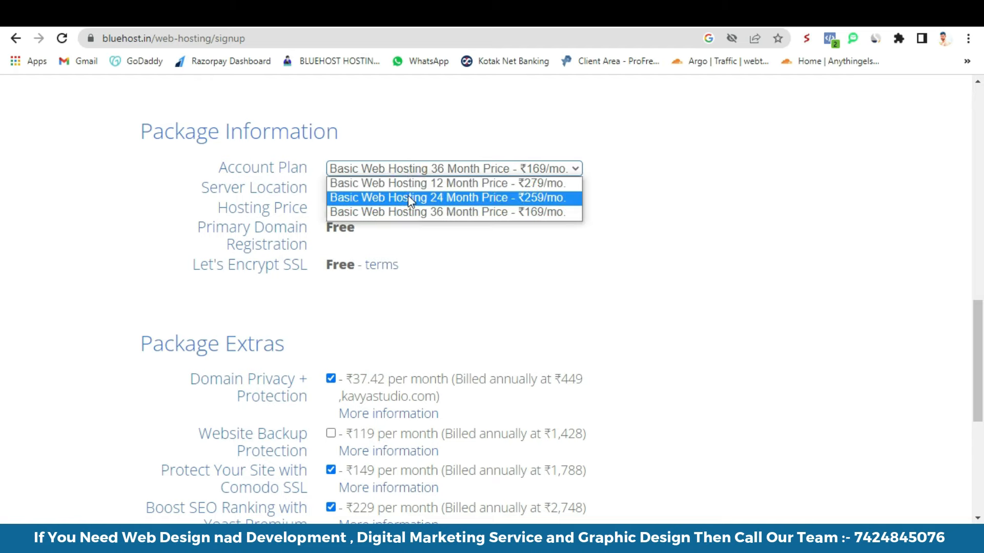
pyautogui.click(408, 197)
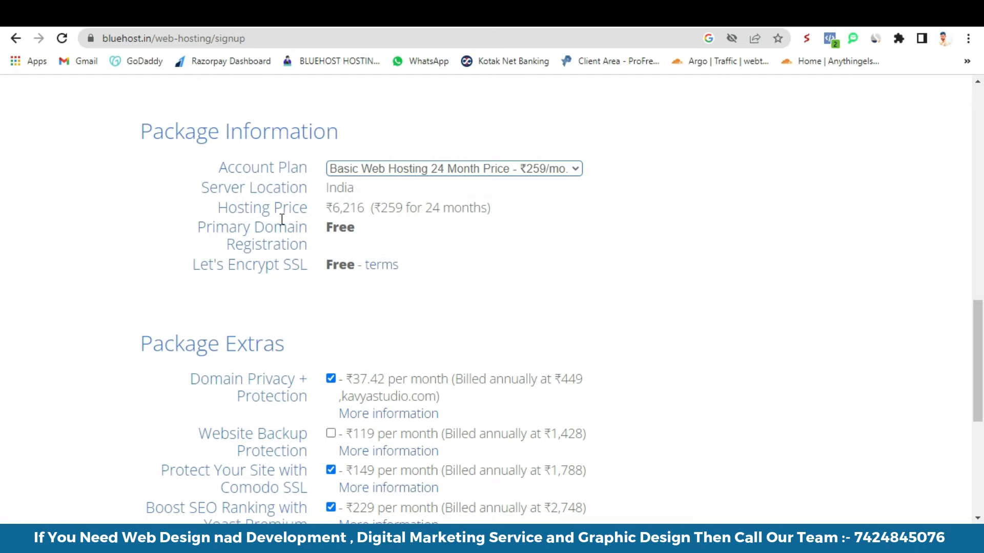
pyautogui.moveTo(332, 207); pyautogui.dragTo(364, 204)
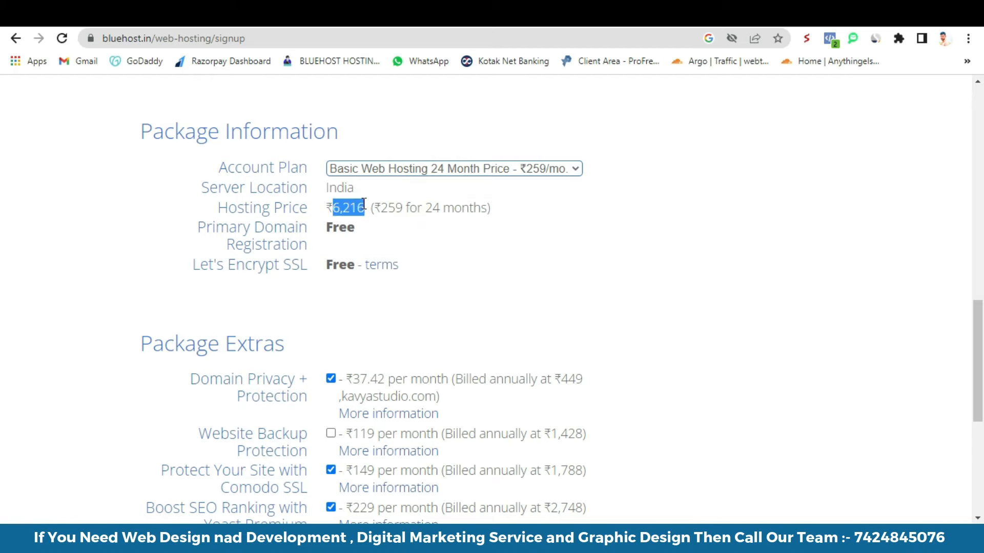
pyautogui.click(408, 169)
pyautogui.click(408, 183)
pyautogui.moveTo(332, 208); pyautogui.dragTo(367, 202)
# - Untick Domain Privacy, Comodo SSL and Yoast SEO, accept the terms, and submit the order
pyautogui.scroll(-1, 377, 247)
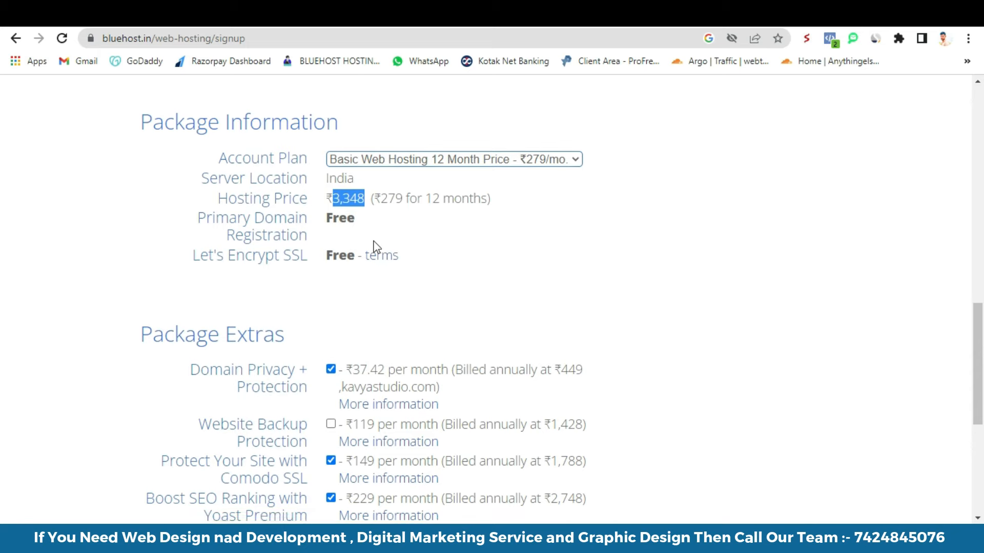
pyautogui.scroll(-4, 377, 247)
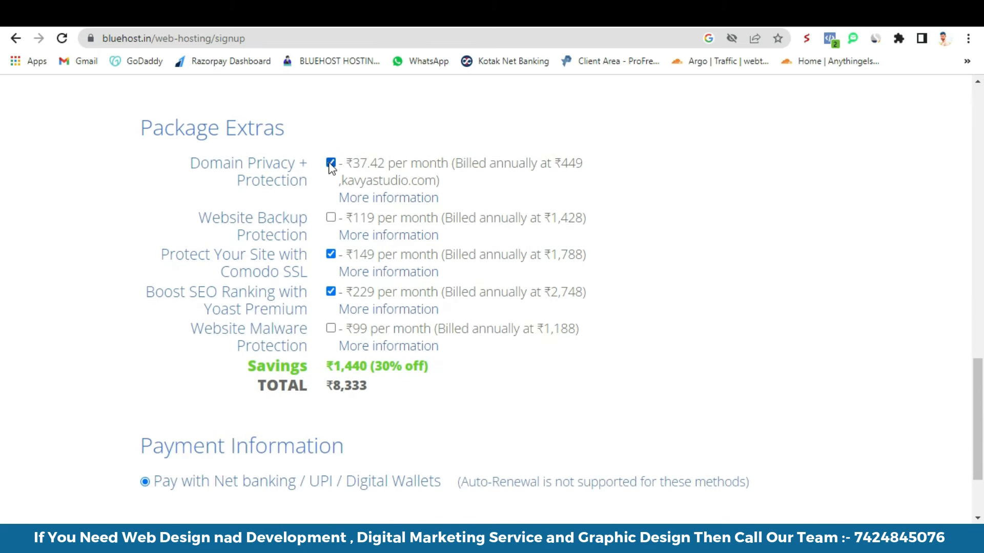
pyautogui.click(331, 163)
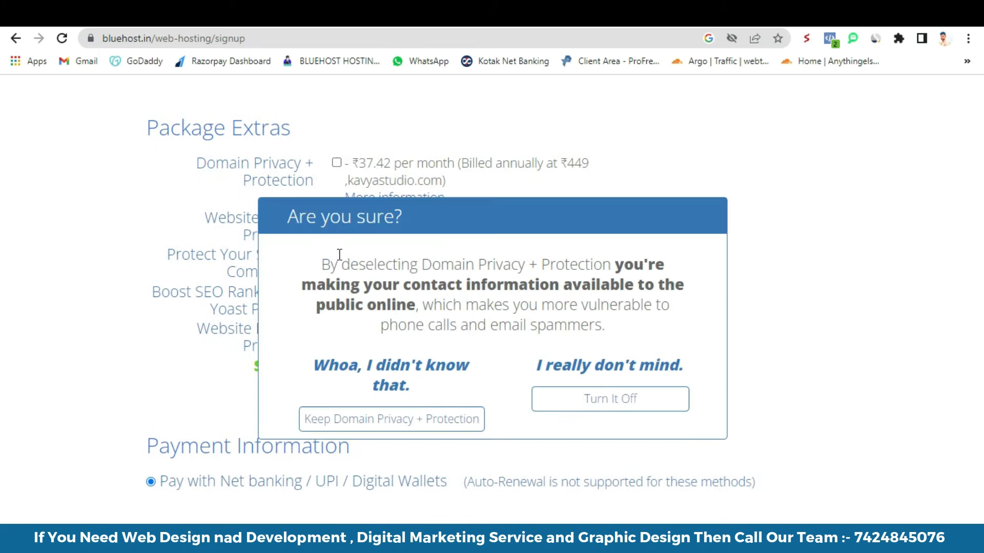
pyautogui.click(602, 400)
pyautogui.click(330, 254)
pyautogui.click(330, 292)
pyautogui.scroll(-1, 276, 329)
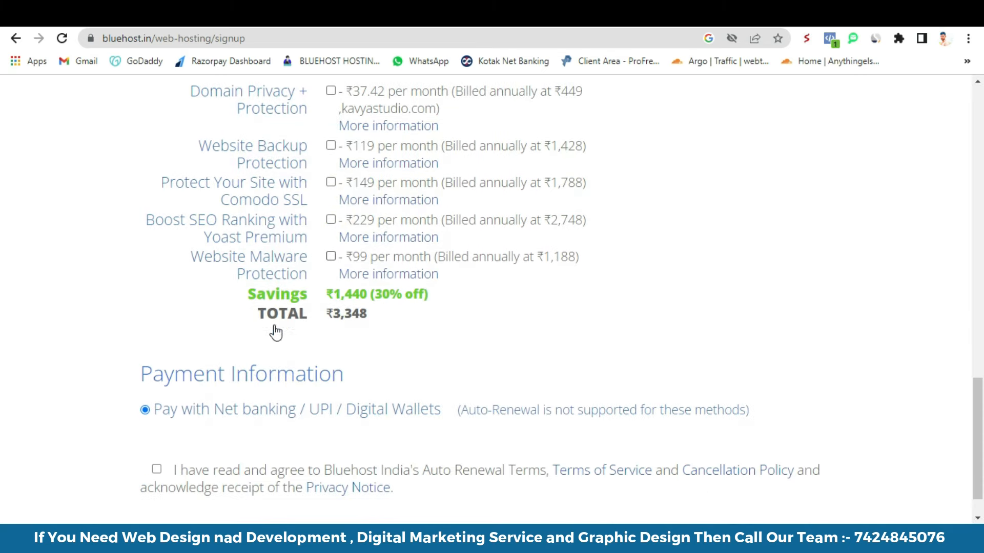
pyautogui.scroll(-1, 400, 328)
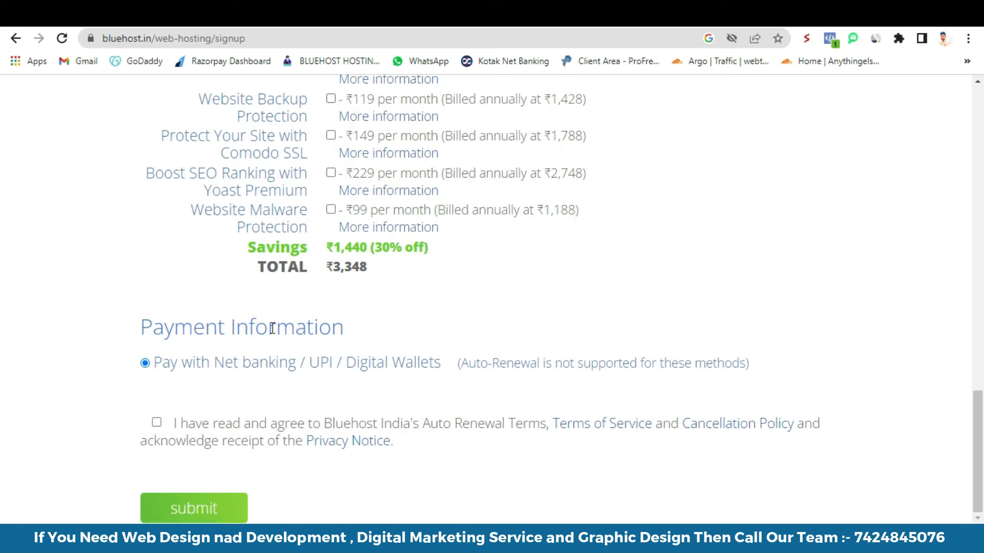
pyautogui.click(156, 422)
pyautogui.click(192, 513)
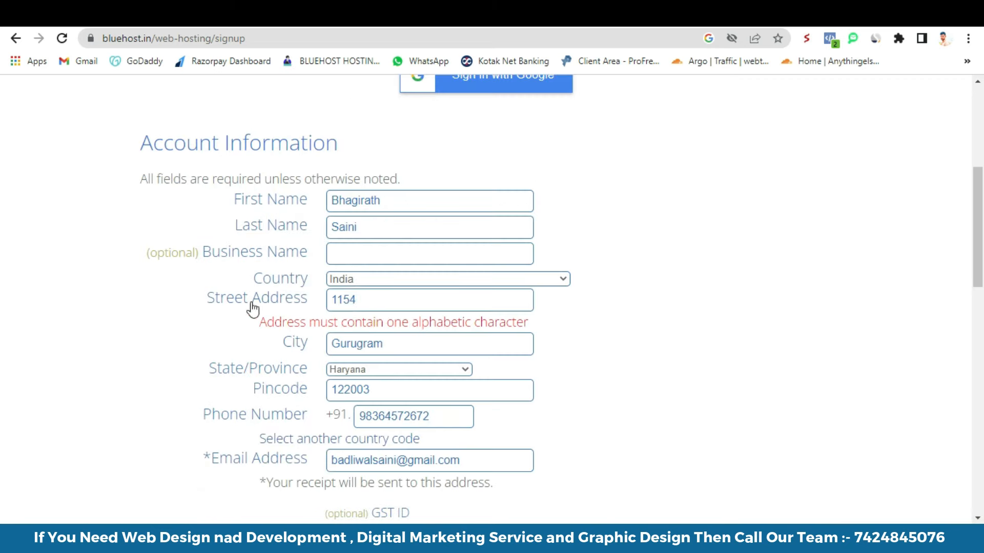
# - Replace the numeric street address with a worded one and resubmit the order
pyautogui.doubleClick(368, 302)
pyautogui.scroll(-15, 358, 378)
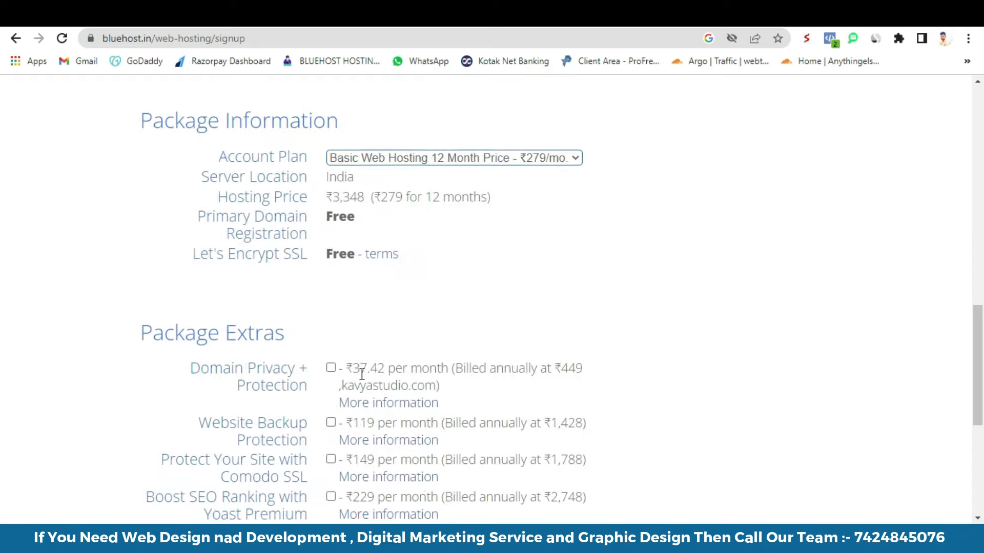
pyautogui.click(211, 512)
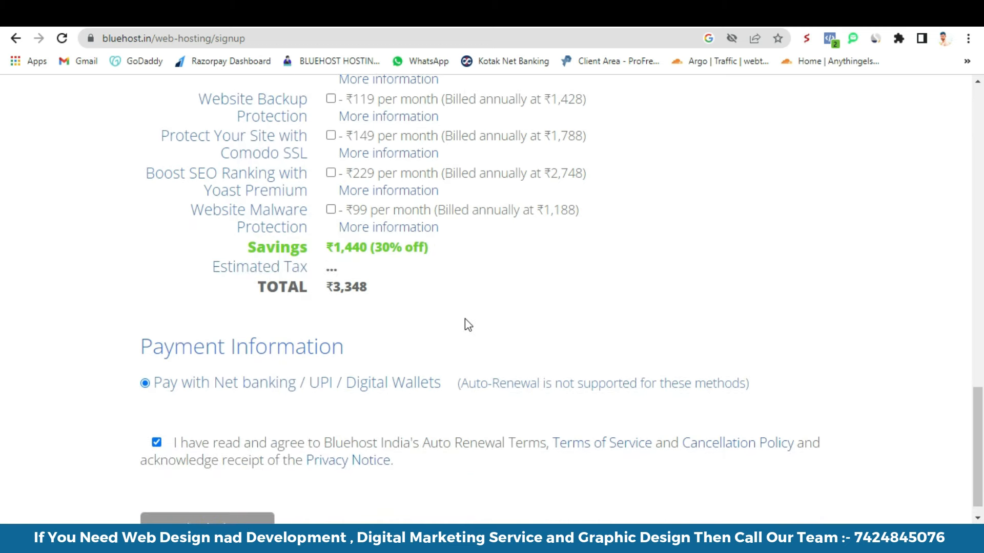
# - Remove the space after the phone number's country code and resubmit
pyautogui.scroll(-4, 433, 324)
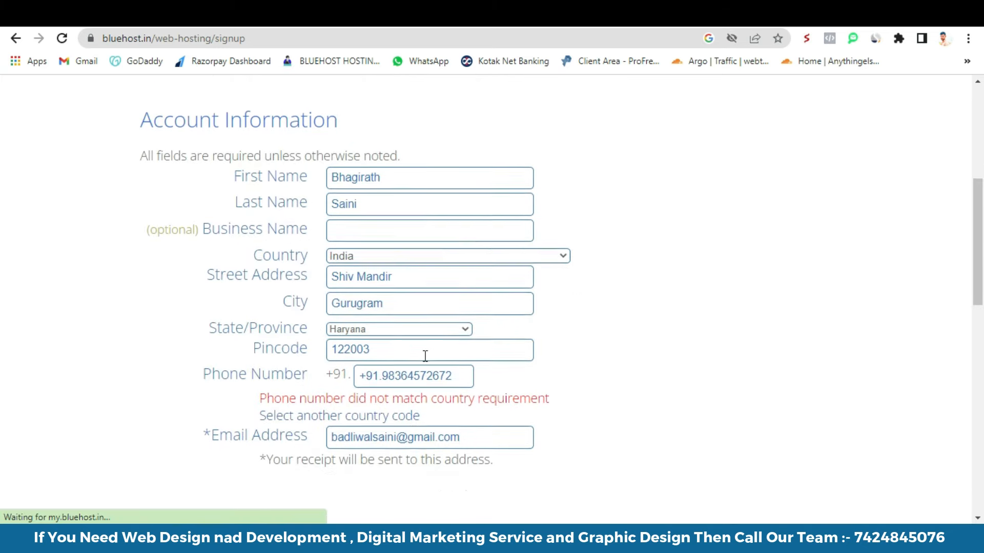
pyautogui.scroll(-1, 424, 356)
pyautogui.click(384, 308)
pyautogui.press('BackSpace')
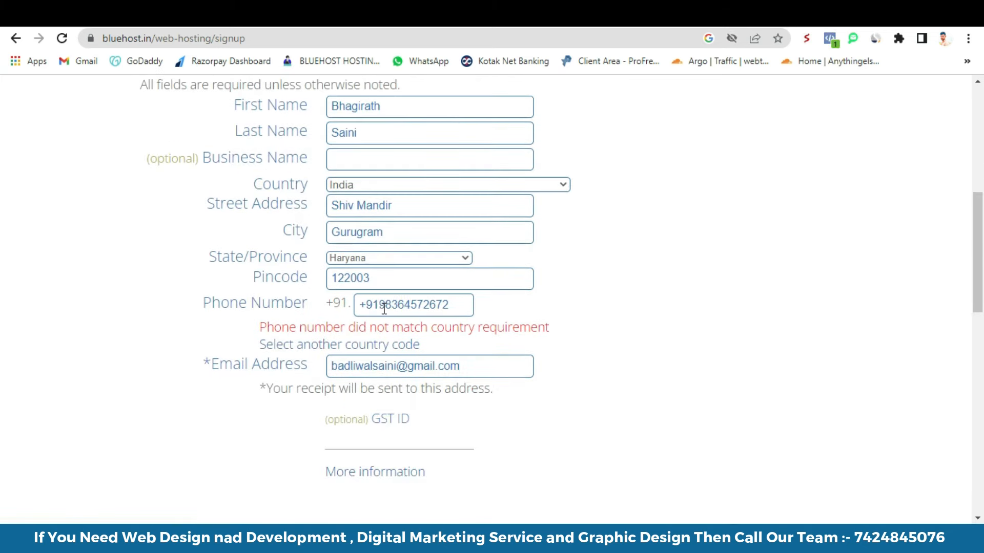
pyautogui.scroll(-10, 384, 307)
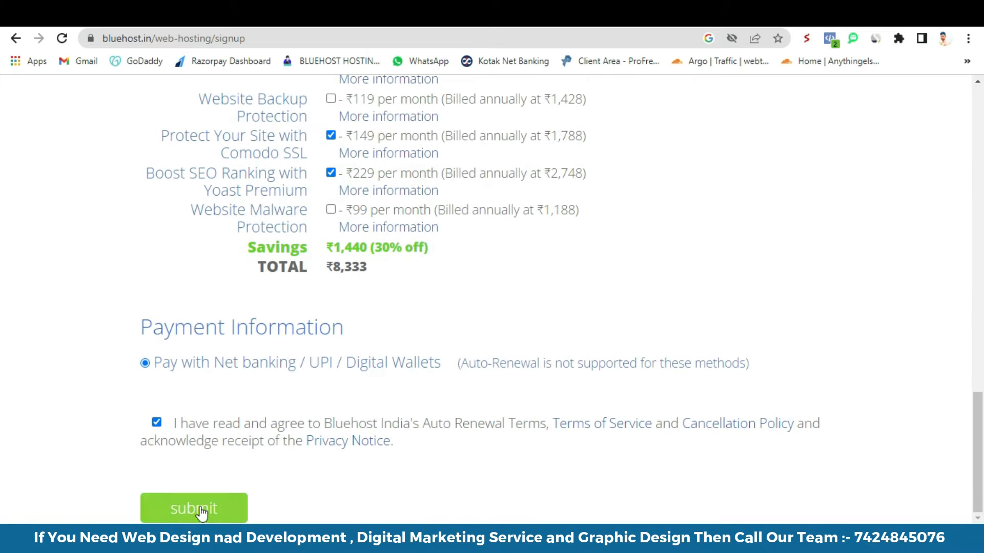
pyautogui.click(201, 509)
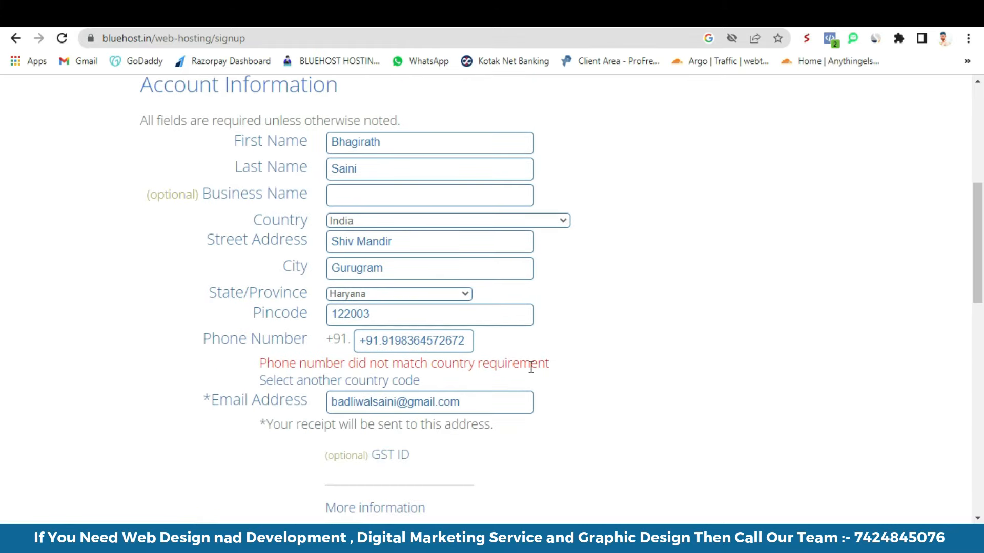
# - Delete the +91 prefix and extra digits so the phone number is ten digits
pyautogui.click(385, 342)
pyautogui.press('BackSpace')
pyautogui.press('BackSpace')
pyautogui.press('BackSpace')
pyautogui.press('BackSpace')
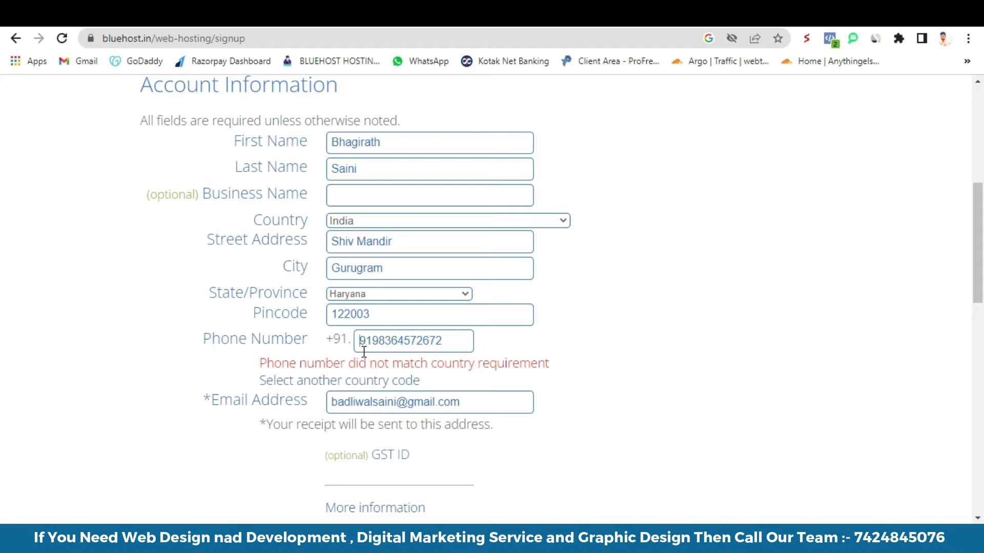
pyautogui.click(369, 341)
pyautogui.press('BackSpace')
pyautogui.press('BackSpace')
pyautogui.click(374, 340)
pyautogui.click(387, 339)
pyautogui.click(397, 340)
pyautogui.click(409, 343)
pyautogui.click(409, 342)
pyautogui.click(432, 339)
pyautogui.press('BackSpace')
pyautogui.scroll(-15, 315, 380)
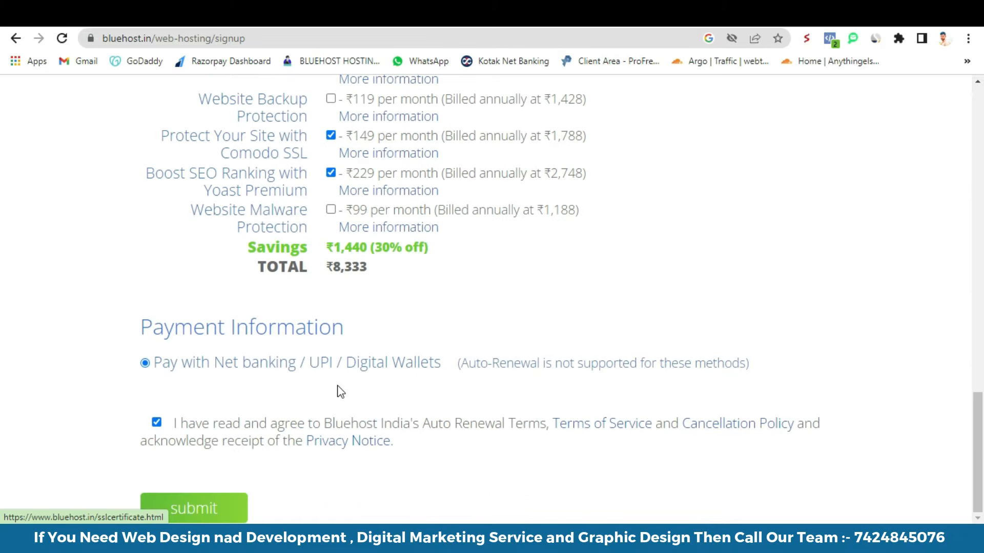
pyautogui.scroll(4, 329, 259)
# - Untick Domain Privacy, Comodo SSL and Yoast SEO, confirm the ₹3,950.64 total, and submit to PayU
pyautogui.click(331, 259)
pyautogui.click(331, 351)
pyautogui.click(331, 389)
pyautogui.scroll(-4, 279, 382)
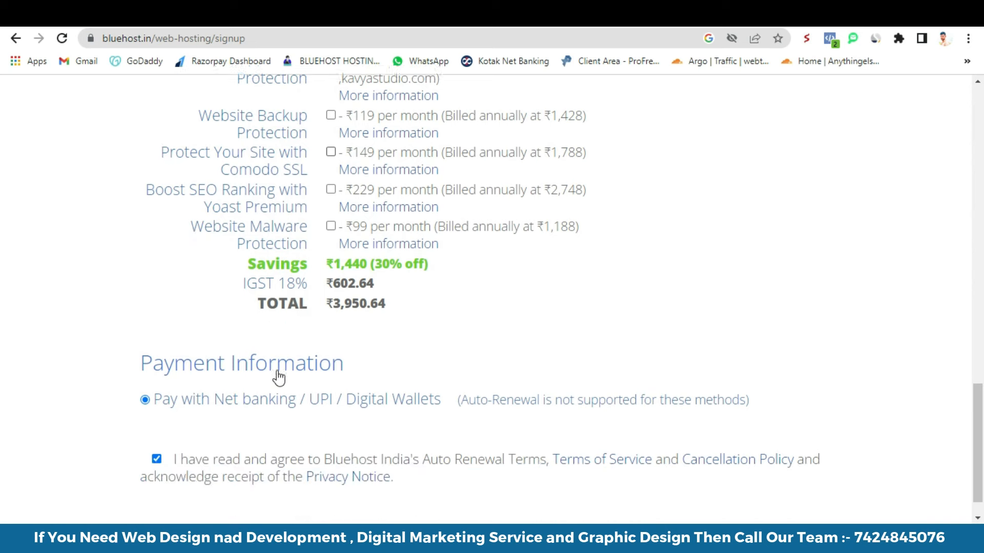
pyautogui.moveTo(333, 286); pyautogui.dragTo(366, 285)
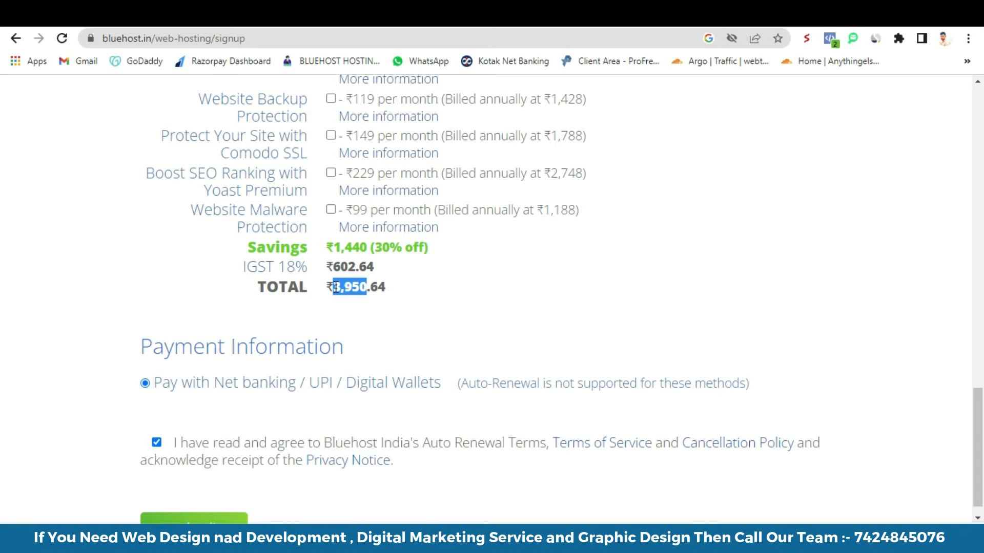
pyautogui.scroll(-1, 236, 379)
pyautogui.click(210, 512)
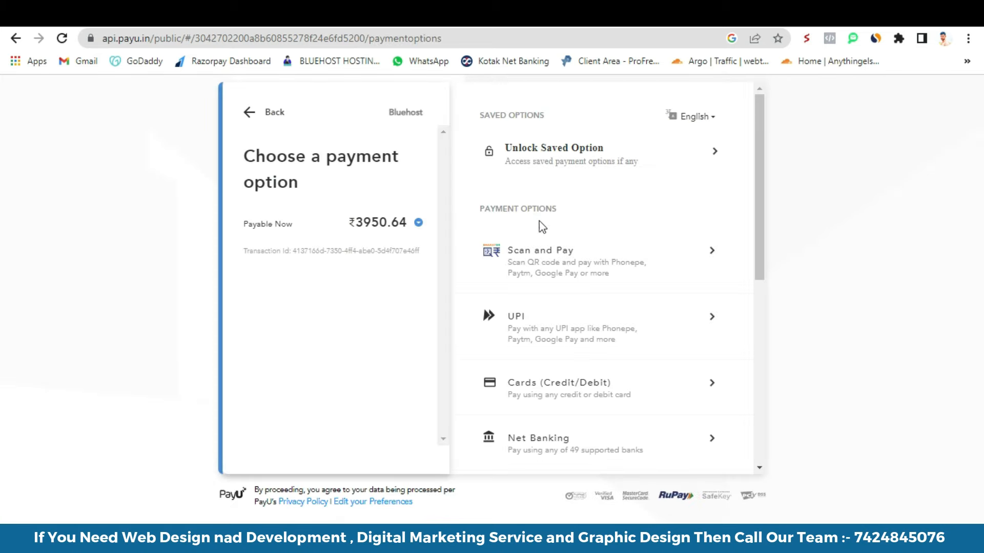
# - Choose Scan and Pay and generate the UPI QR code for ₹3950.64
pyautogui.scroll(-1, 645, 291)
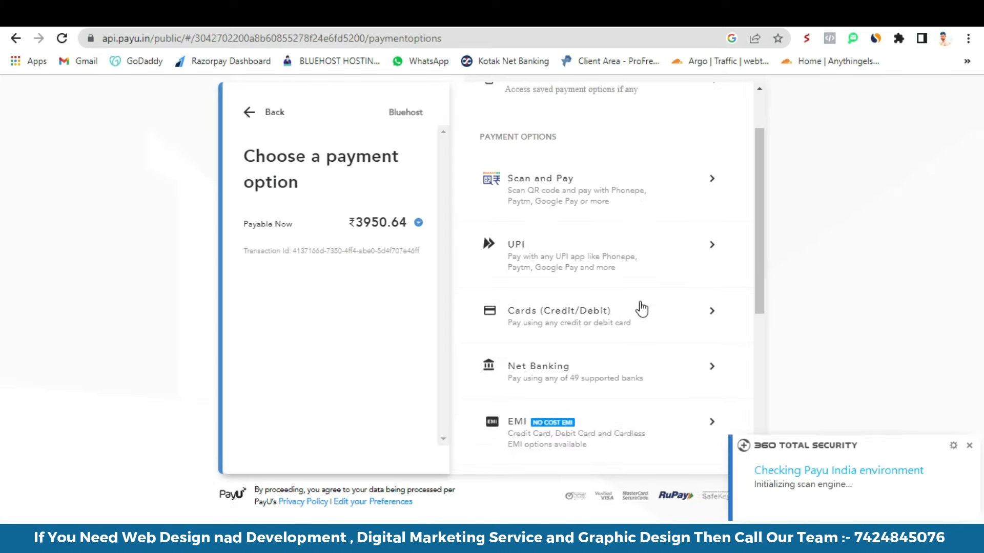
pyautogui.click(558, 197)
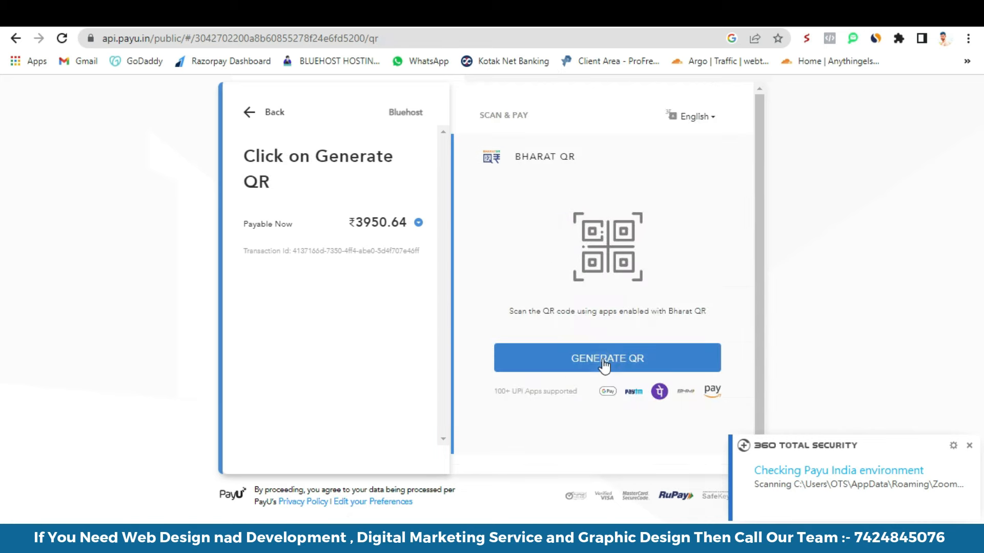
pyautogui.click(606, 358)
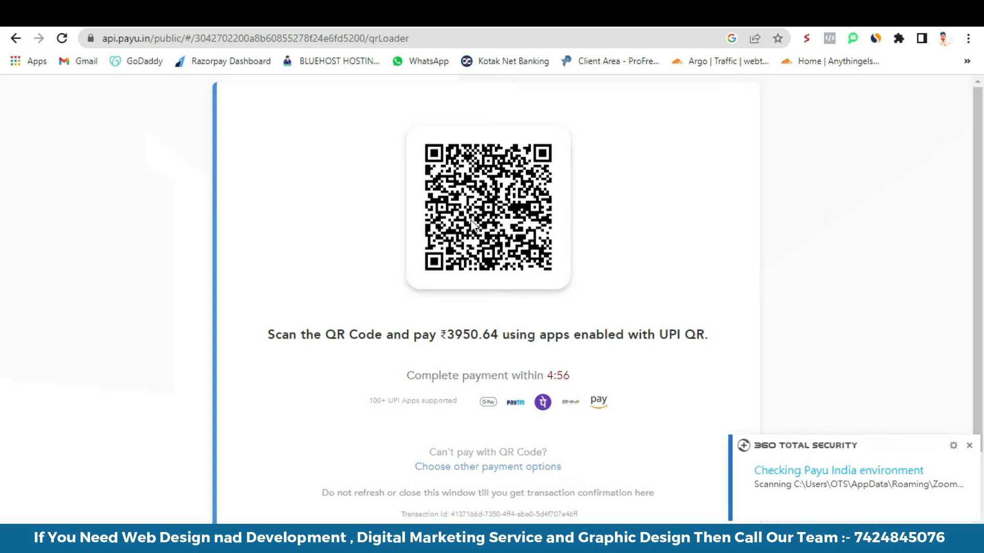
pyautogui.scroll(-2, 468, 226)
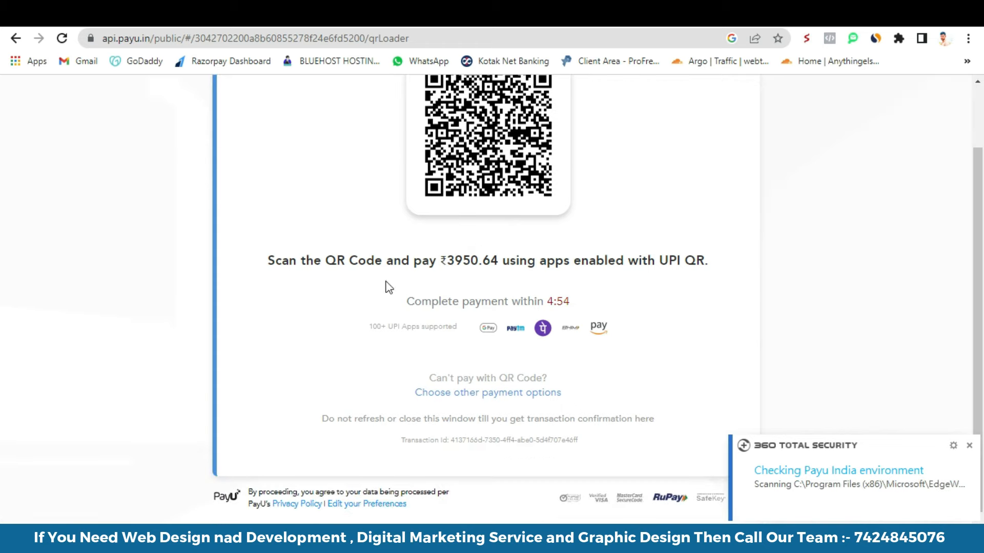
pyautogui.click(337, 42)
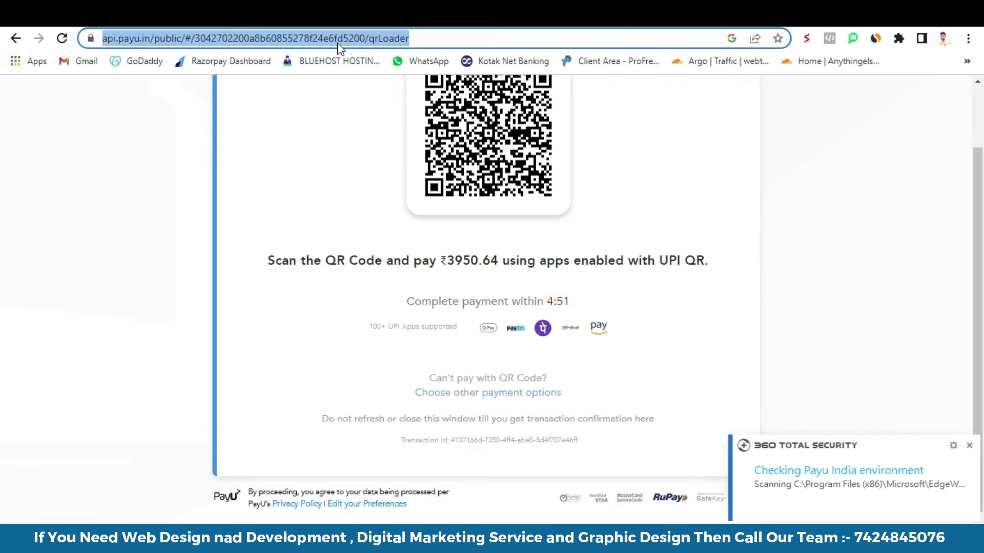
# - Go to my.bluehost.in, dismiss the security popup, and open the Advanced hosting tools
pyautogui.write('my')
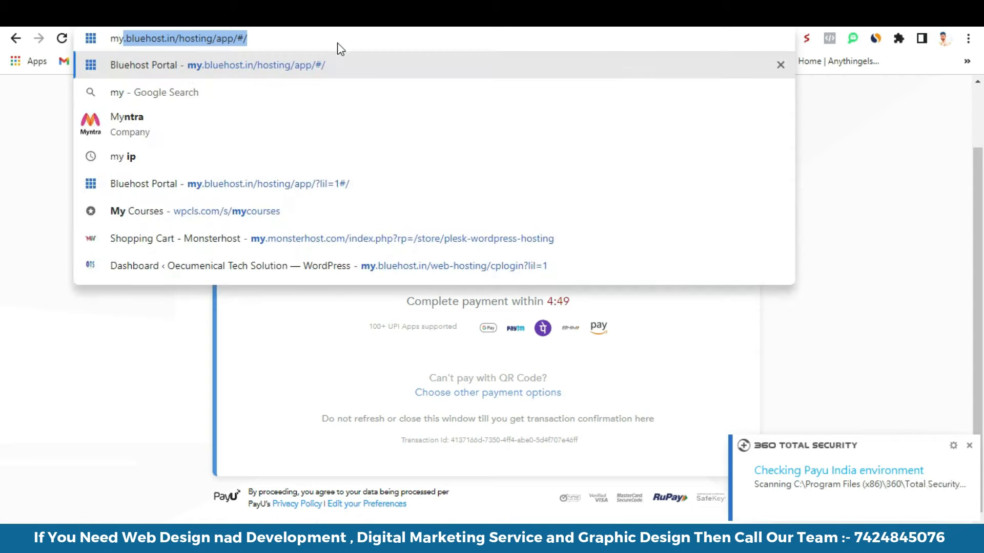
pyautogui.press('Return')
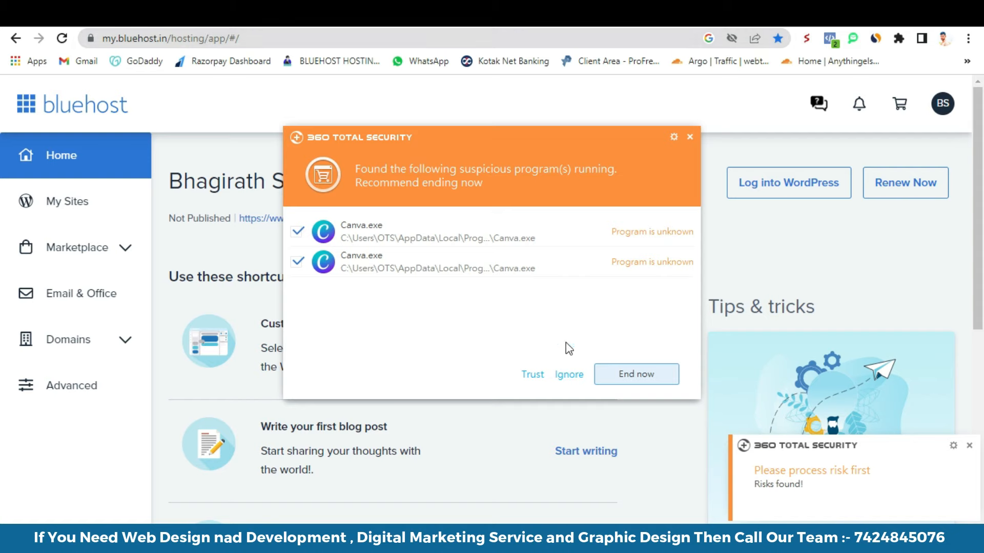
pyautogui.click(569, 375)
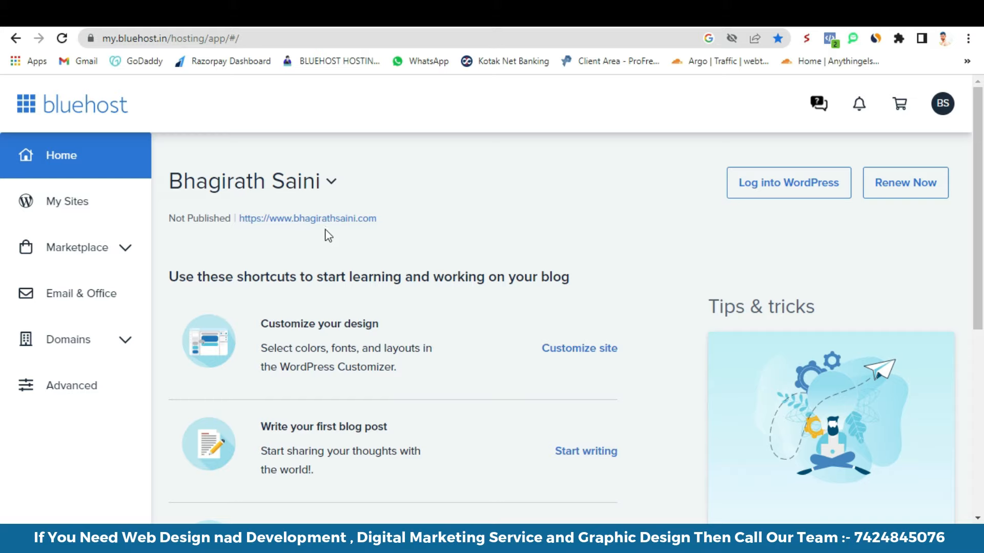
pyautogui.click(76, 392)
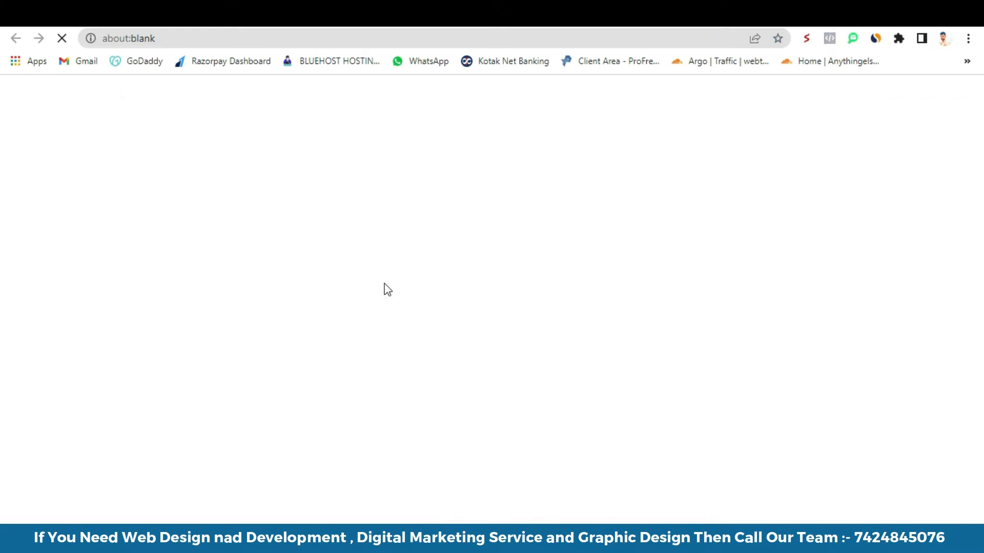
# - Open WordPress from the Softaculous Apps Installer section in cPanel
pyautogui.scroll(-15, 385, 290)
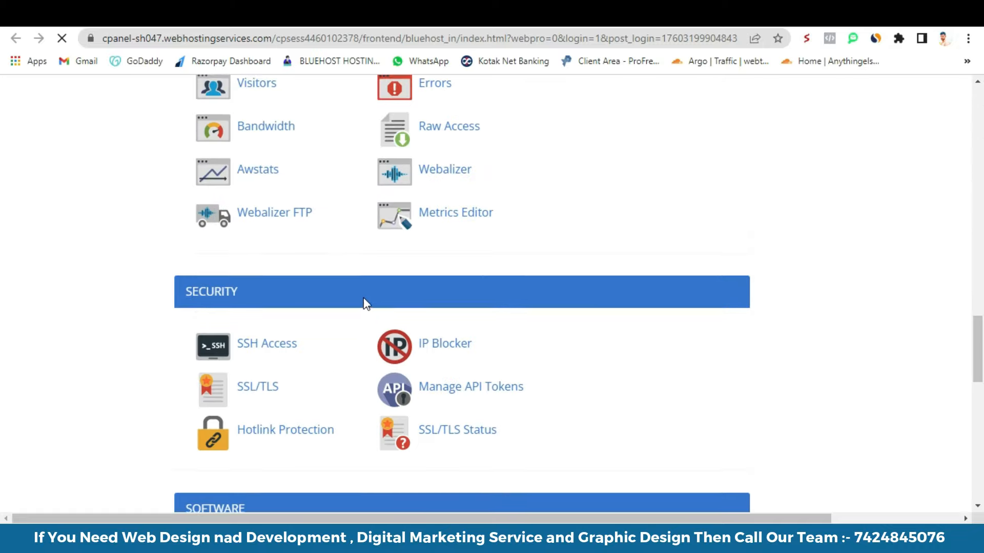
pyautogui.scroll(-10, 362, 303)
pyautogui.scroll(2, 307, 337)
pyautogui.scroll(-5, 317, 338)
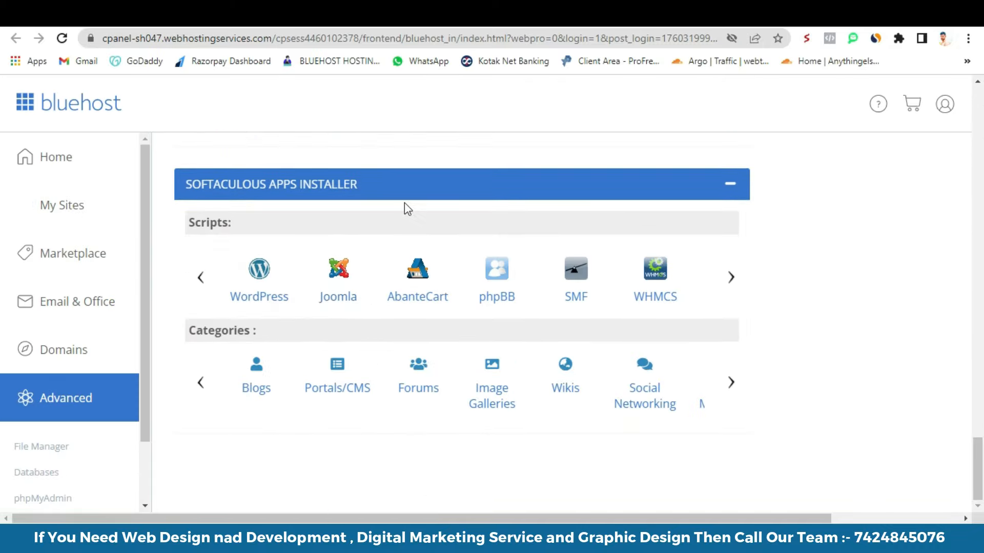
pyautogui.click(259, 280)
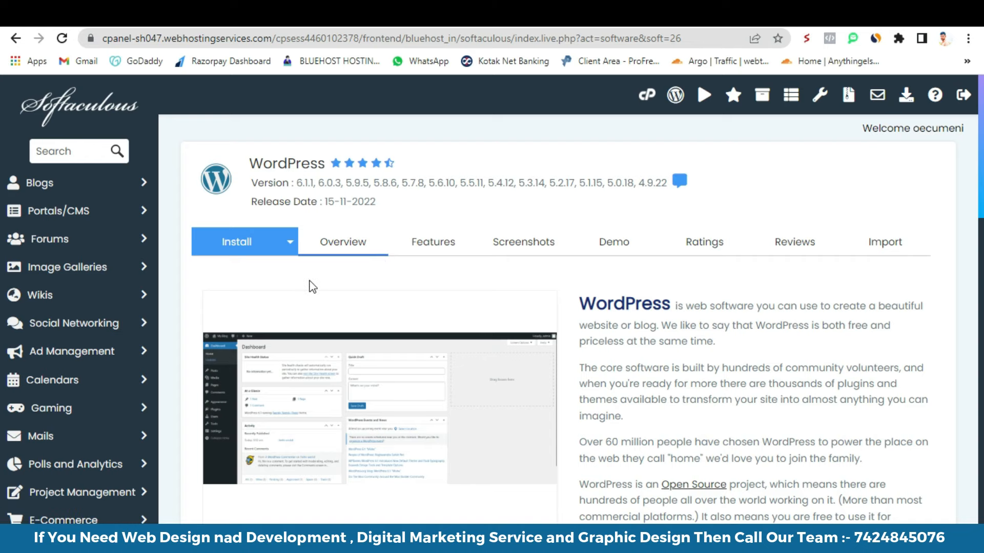
# - Start a new Softaculous WordPress install on the realashiyana subdomain with an empty directory
pyautogui.scroll(-4, 496, 264)
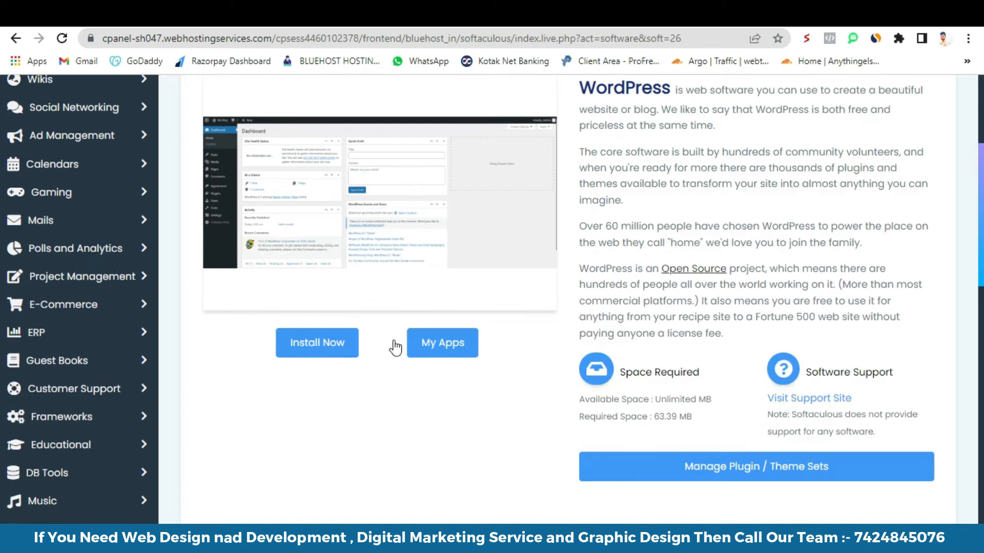
pyautogui.click(323, 356)
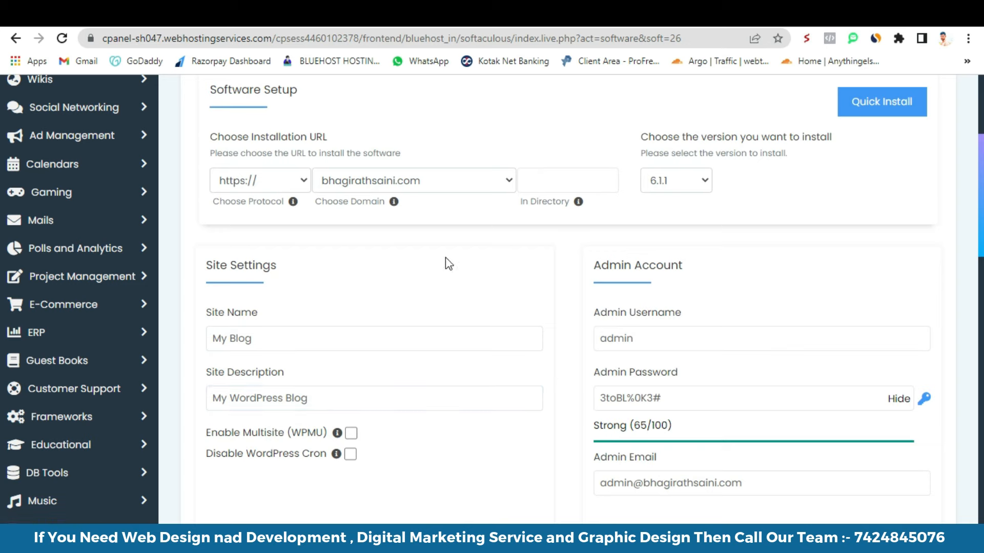
pyautogui.click(412, 185)
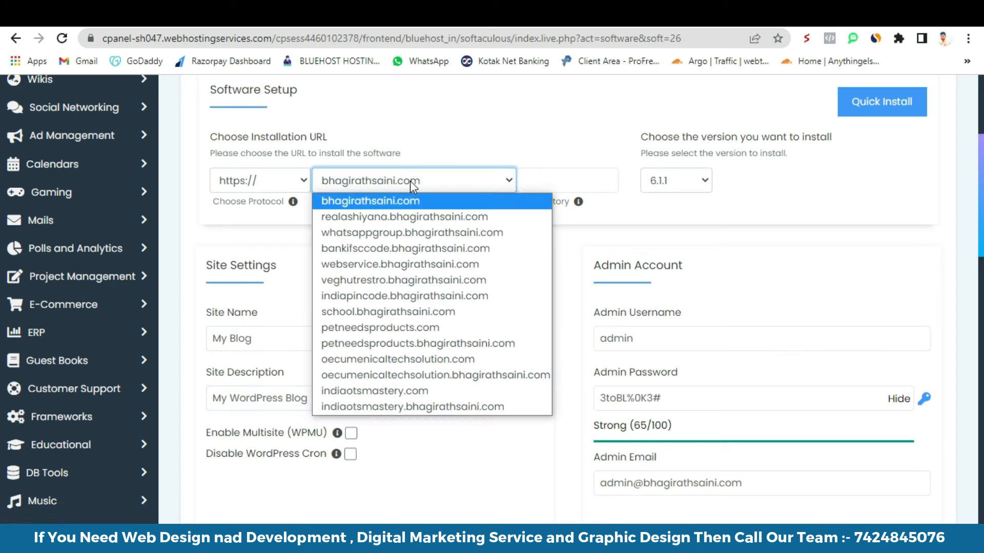
pyautogui.click(411, 216)
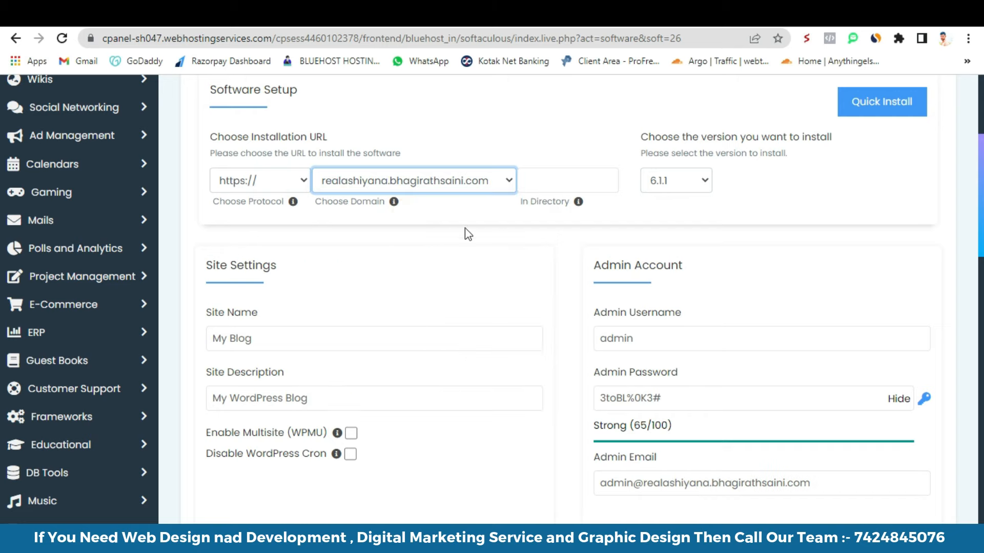
pyautogui.click(542, 187)
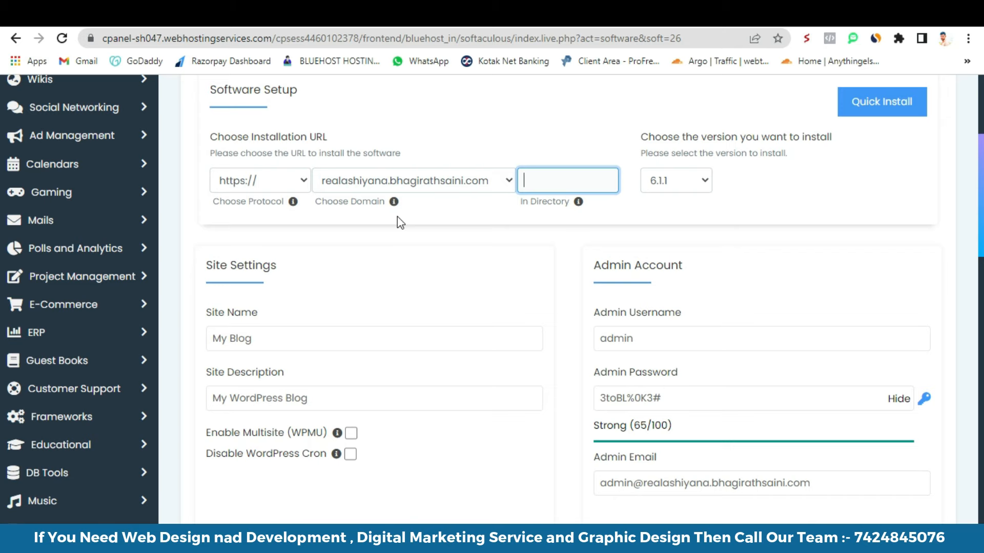
# - Rename the site to 'Real Ashiyana' and clear the site description
pyautogui.scroll(-3, 461, 280)
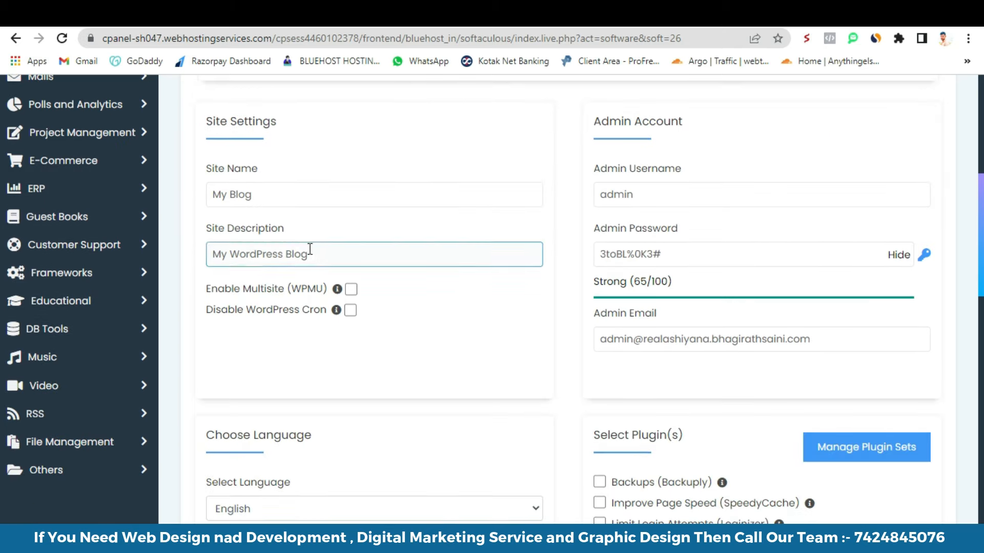
pyautogui.moveTo(275, 193); pyautogui.dragTo(195, 204)
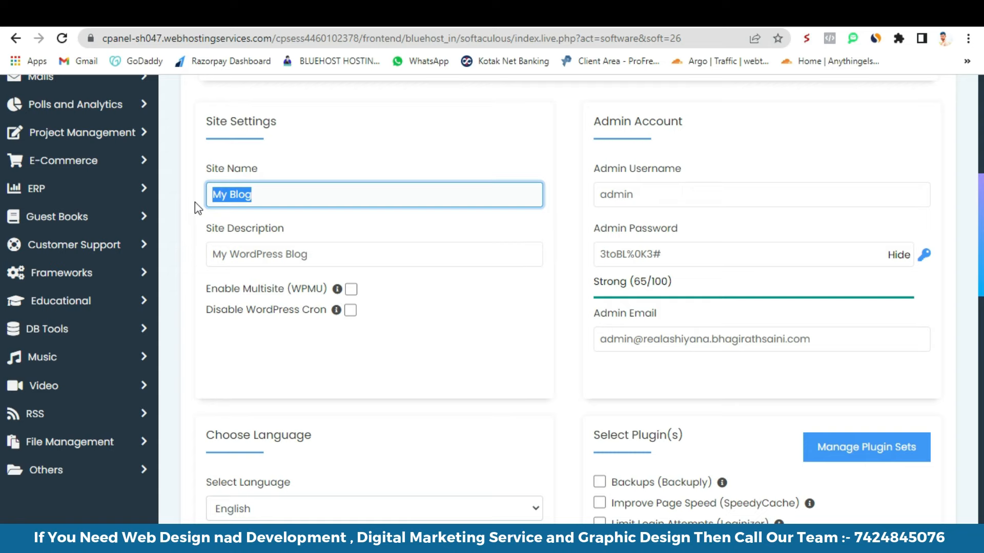
pyautogui.write('Ra')
pyautogui.press('BackSpace')
pyautogui.write('Ra')
pyautogui.press('BackSpace')
pyautogui.press('BackSpace')
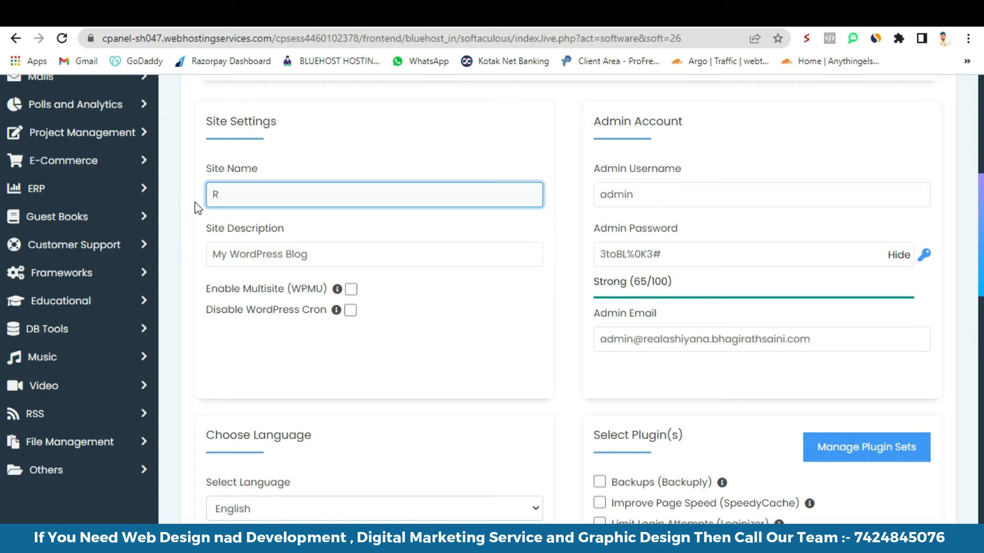
pyautogui.write('eal Ashiyana')
pyautogui.tripleClick(266, 261)
pyautogui.press('BackSpace')
# - Set the admin username to 'Admin' and enter a new admin password
pyautogui.moveTo(644, 199); pyautogui.dragTo(597, 199)
pyautogui.write('Admin')
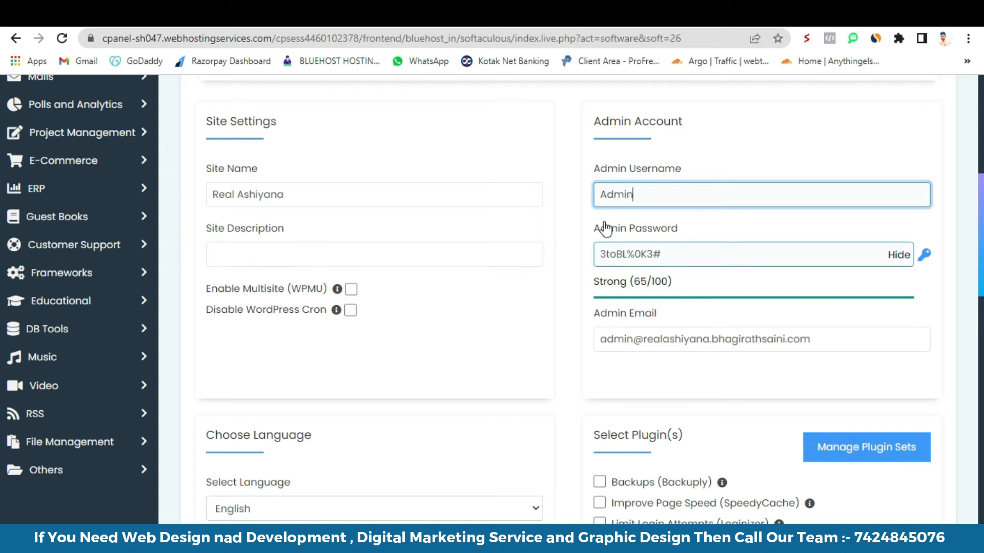
pyautogui.press('Tab')
pyautogui.click(894, 255)
pyautogui.doubleClick(657, 254)
pyautogui.write('•••••')
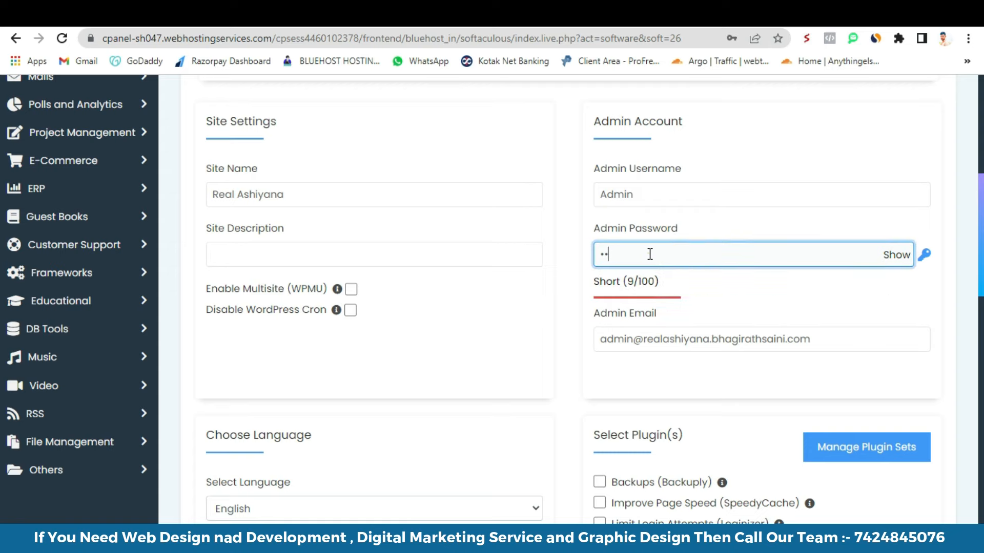
pyautogui.write('•••••')
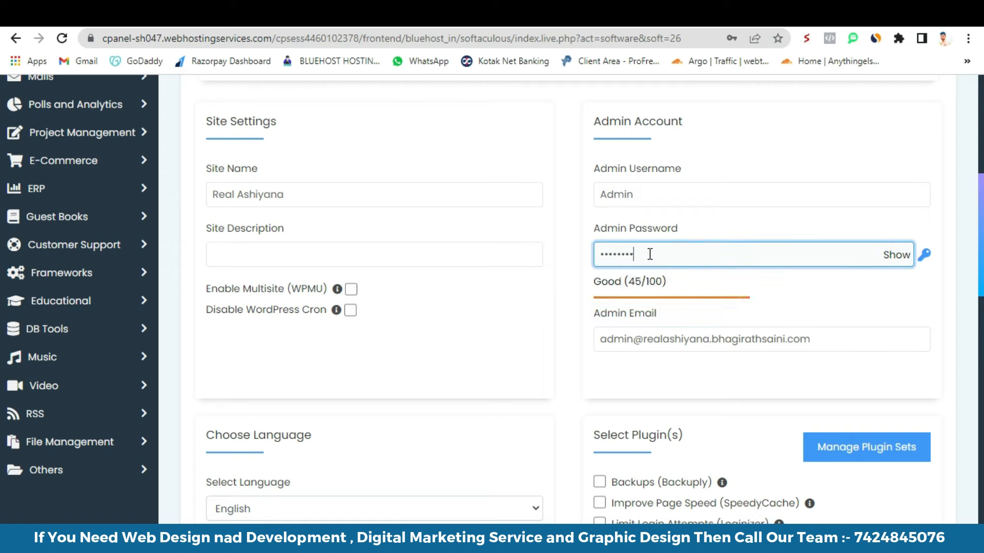
pyautogui.write('•')
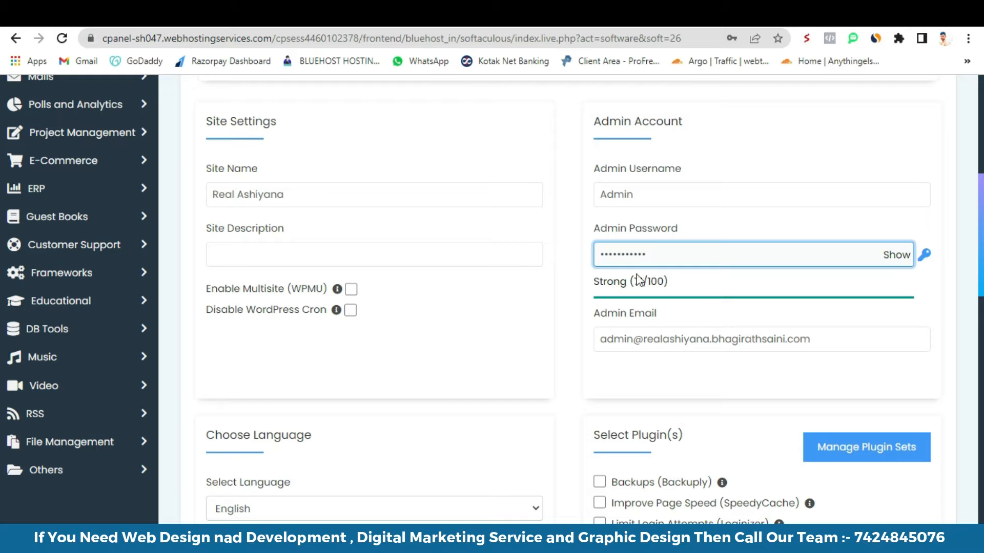
# - Remove the subdomain from the admin email and submit the installation
pyautogui.scroll(-3, 581, 257)
pyautogui.moveTo(644, 197); pyautogui.dragTo(712, 200)
pyautogui.press('BackSpace')
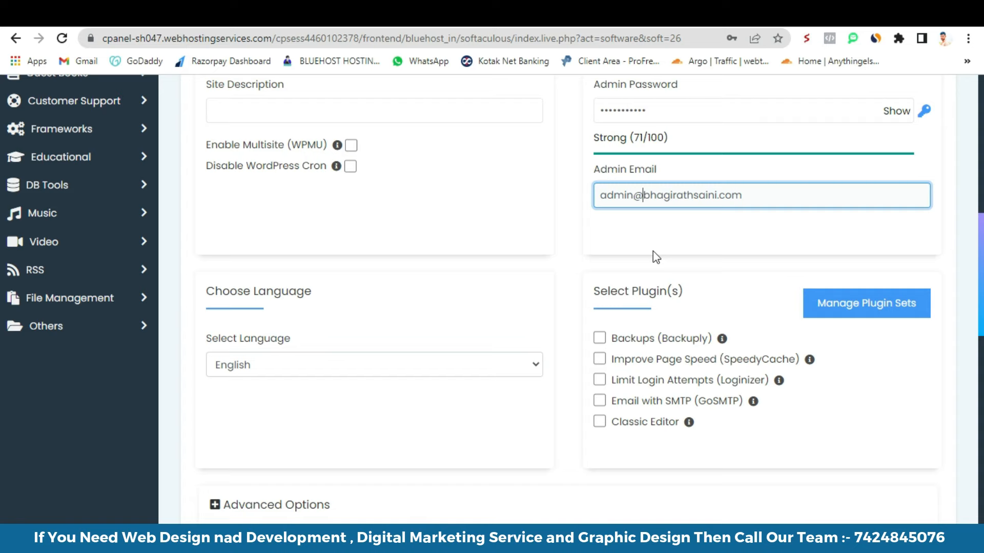
pyautogui.click(614, 241)
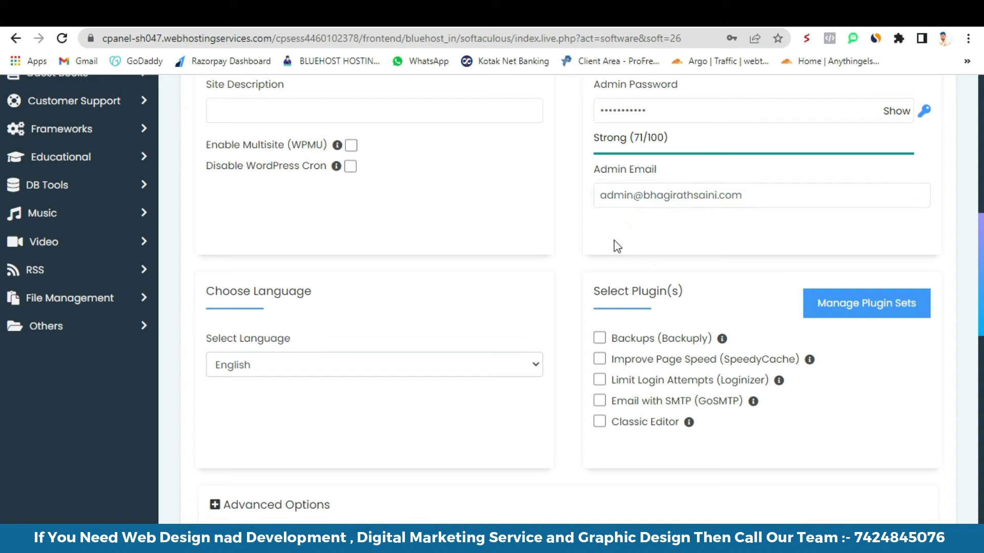
pyautogui.scroll(-10, 529, 318)
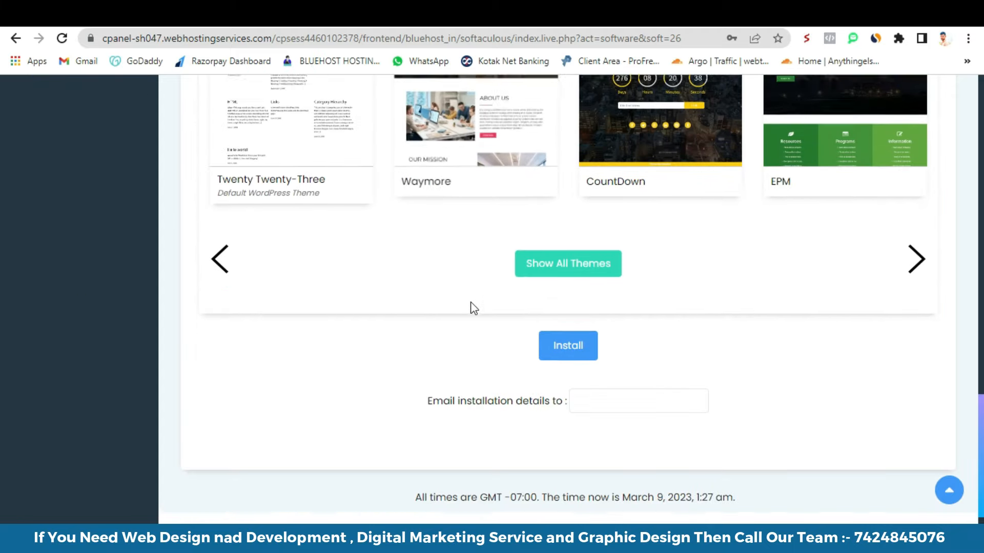
pyautogui.click(567, 321)
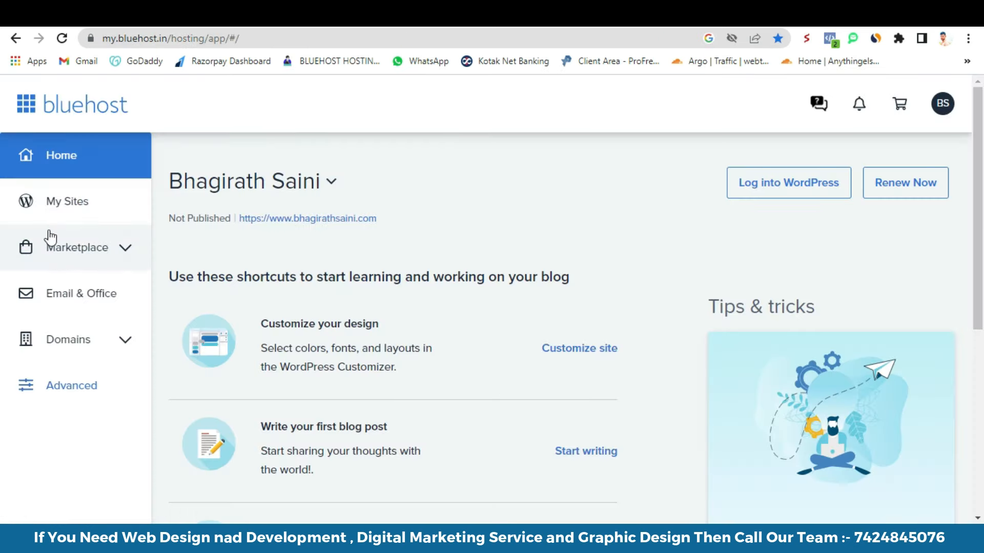
# - Open the Real Ashiyana Land site from My Sites and log into its WordPress admin
pyautogui.click(51, 204)
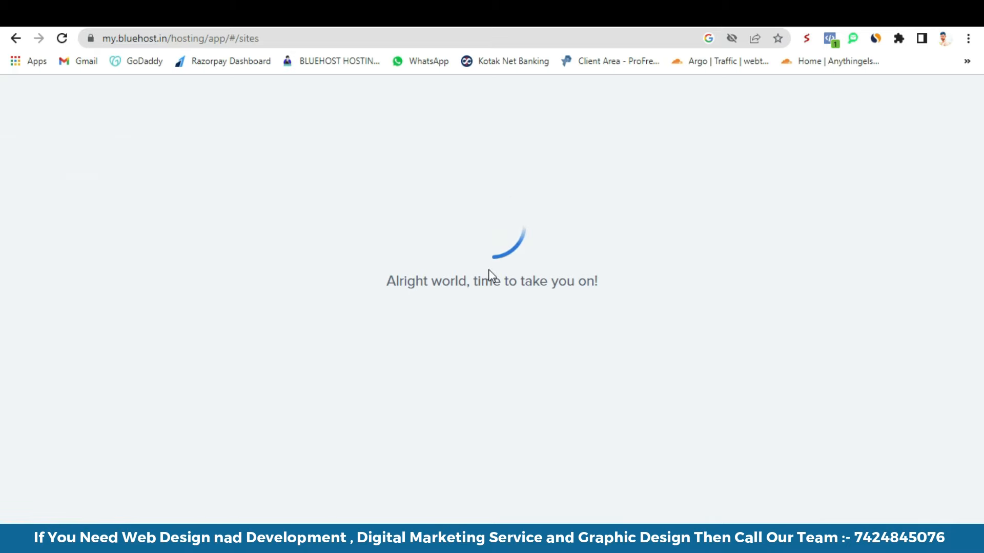
pyautogui.scroll(-3, 594, 373)
pyautogui.scroll(3, 697, 354)
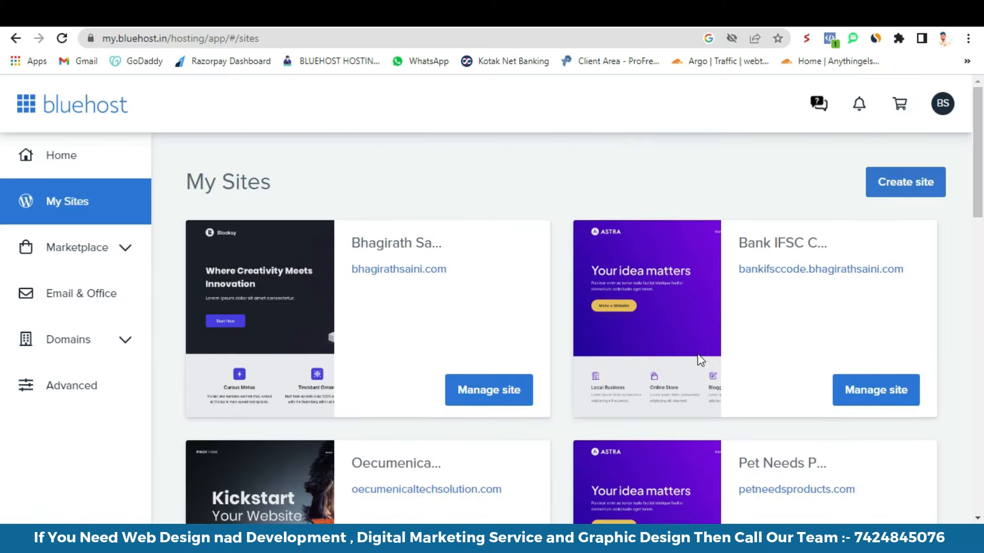
pyautogui.scroll(-6, 431, 326)
pyautogui.scroll(-4, 431, 326)
pyautogui.click(489, 324)
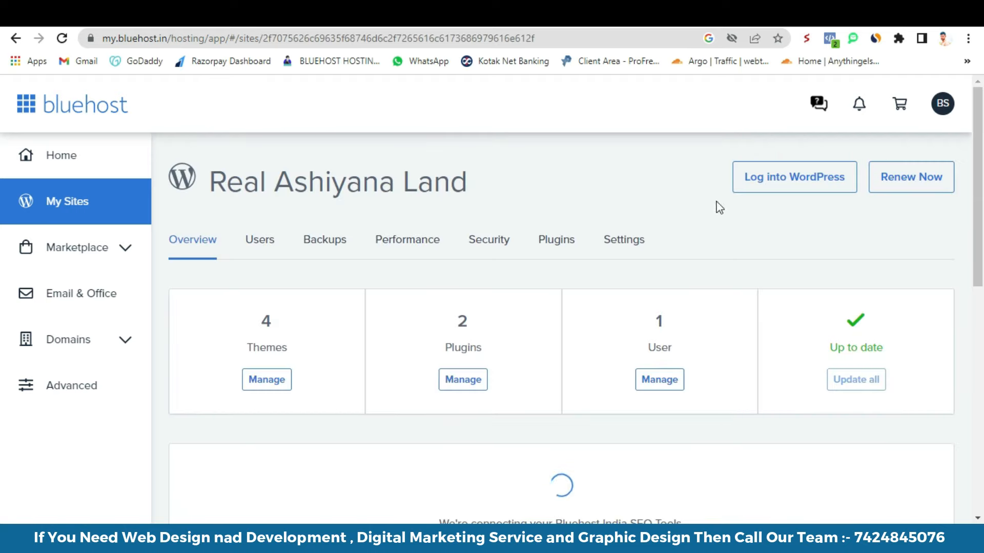
pyautogui.click(761, 184)
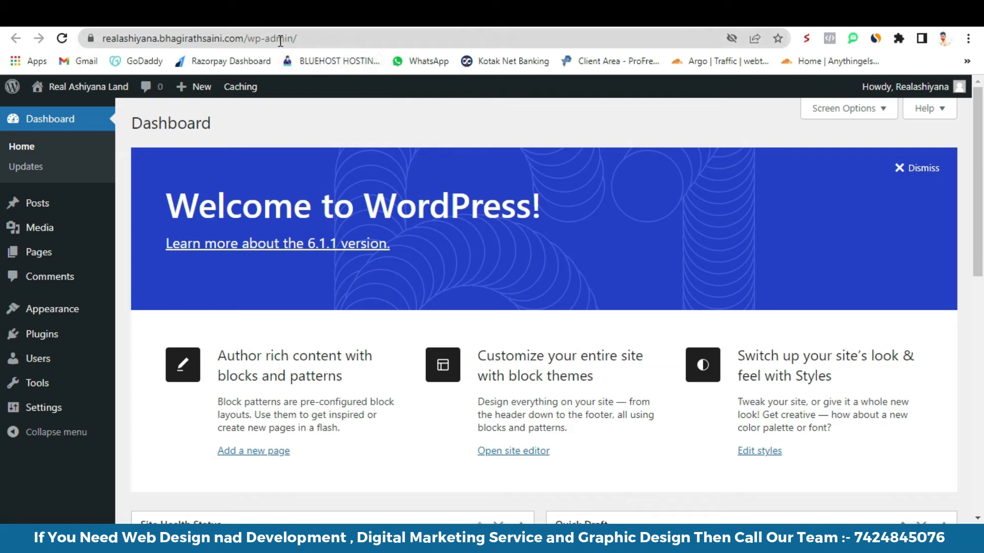
pyautogui.click(316, 37)
pyautogui.hotkey('ctrl', 'c')
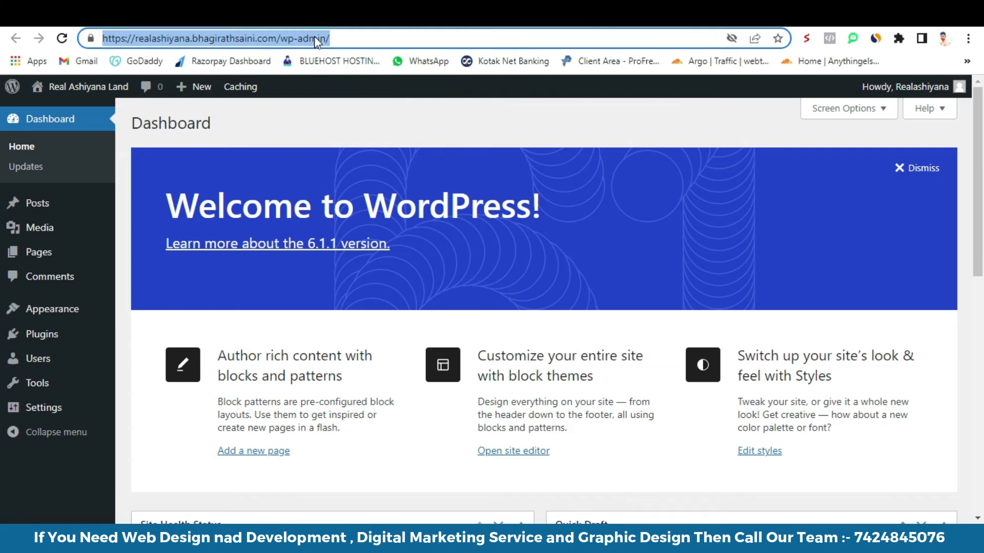
pyautogui.click(968, 38)
pyautogui.click(860, 96)
pyautogui.hotkey('ctrl', 'v')
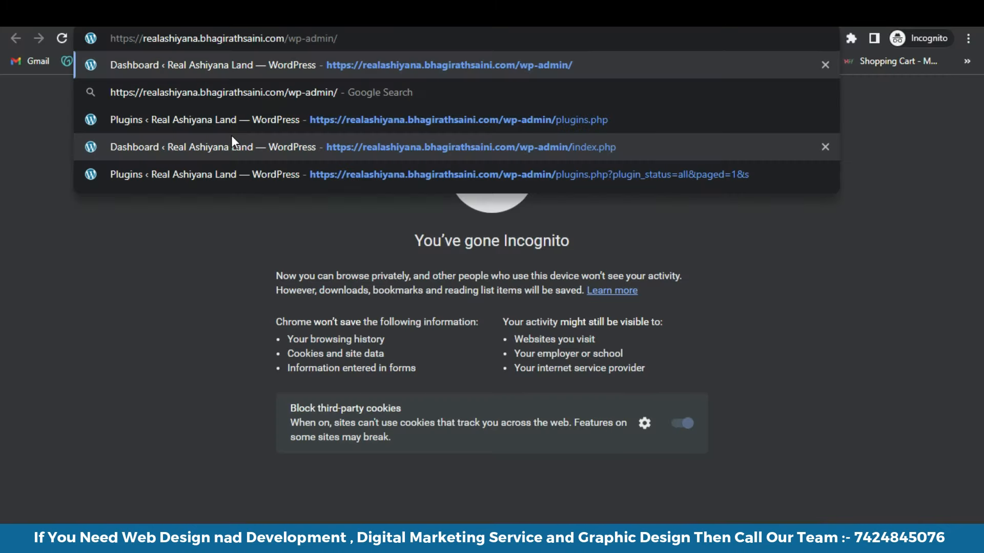
pyautogui.press('Return')
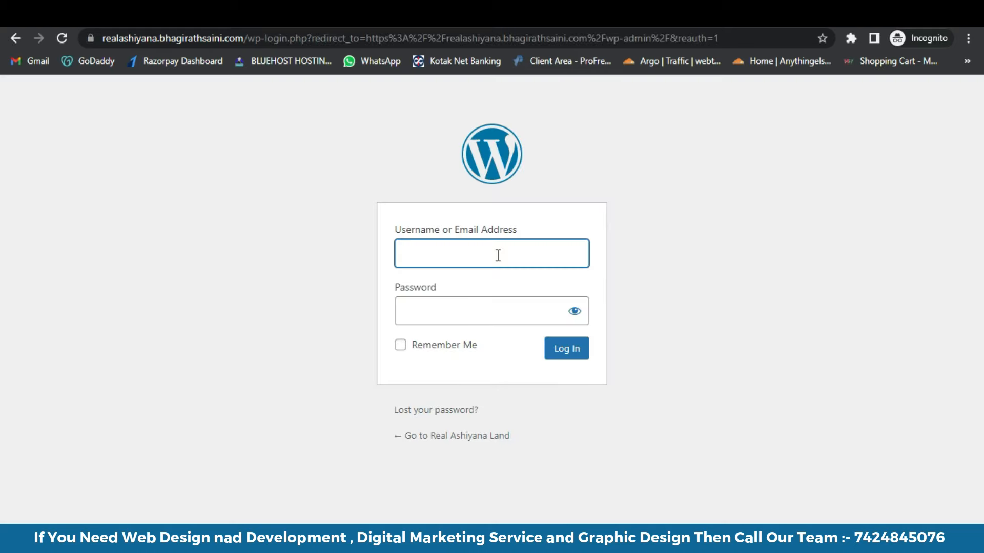
pyautogui.click(487, 305)
pyautogui.click(487, 267)
pyautogui.click(487, 309)
pyautogui.click(501, 257)
pyautogui.click(496, 310)
pyautogui.click(497, 311)
pyautogui.click(500, 250)
pyautogui.click(504, 308)
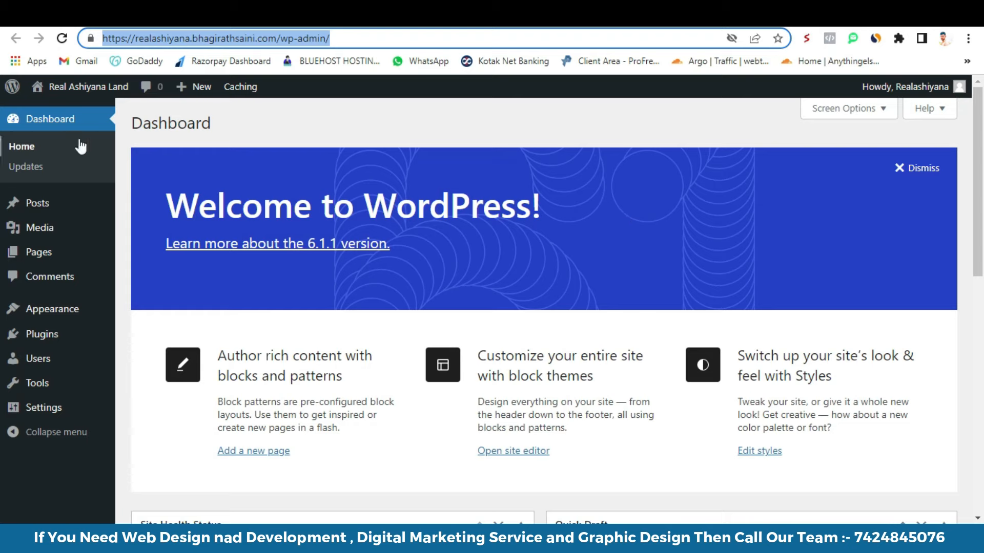
# - Open the live site in a new tab, browse it, then return to the dashboard
pyautogui.click(391, 117)
pyautogui.moveTo(62, 90)
pyautogui.rightClick(55, 109)
pyautogui.click(82, 119)
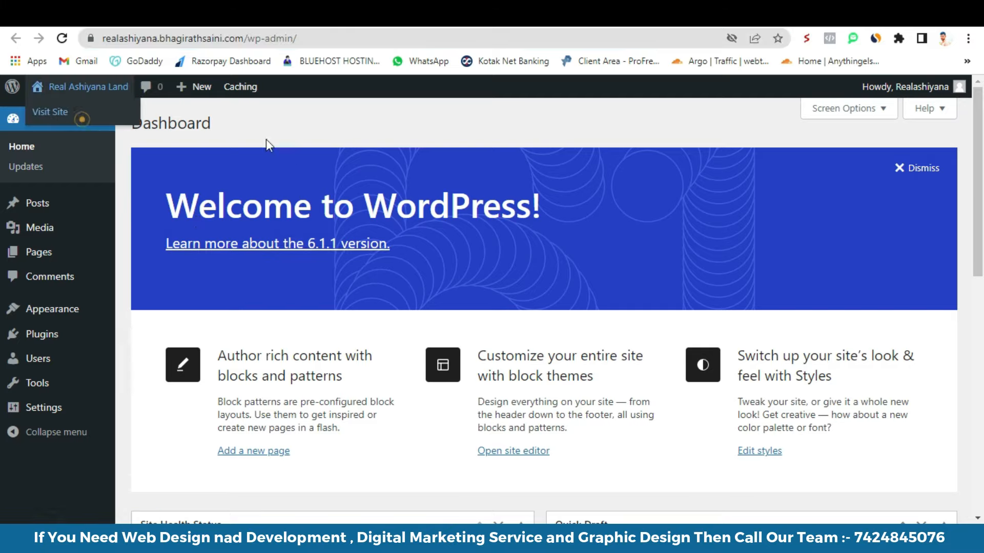
pyautogui.scroll(-7, 231, 226)
pyautogui.scroll(8, 408, 277)
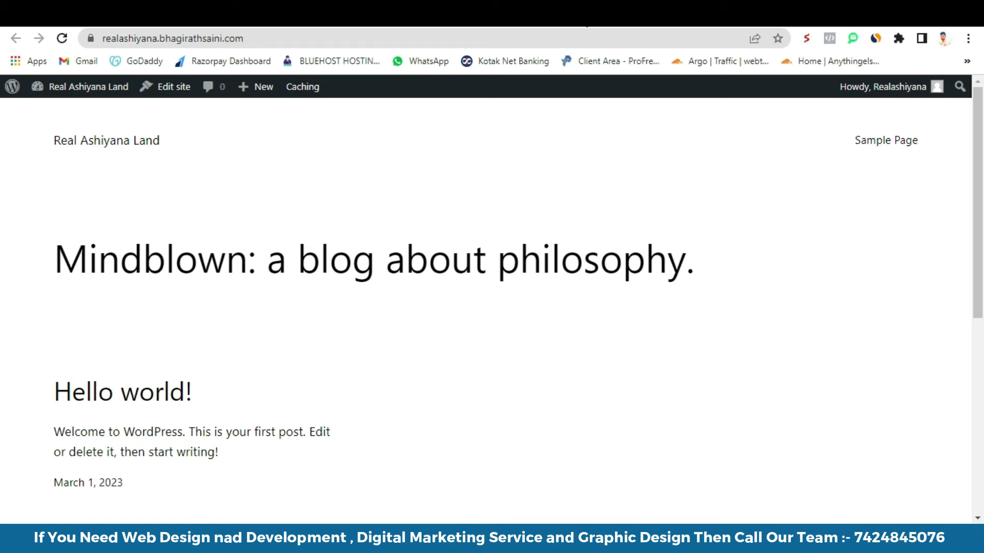
pyautogui.click(482, 14)
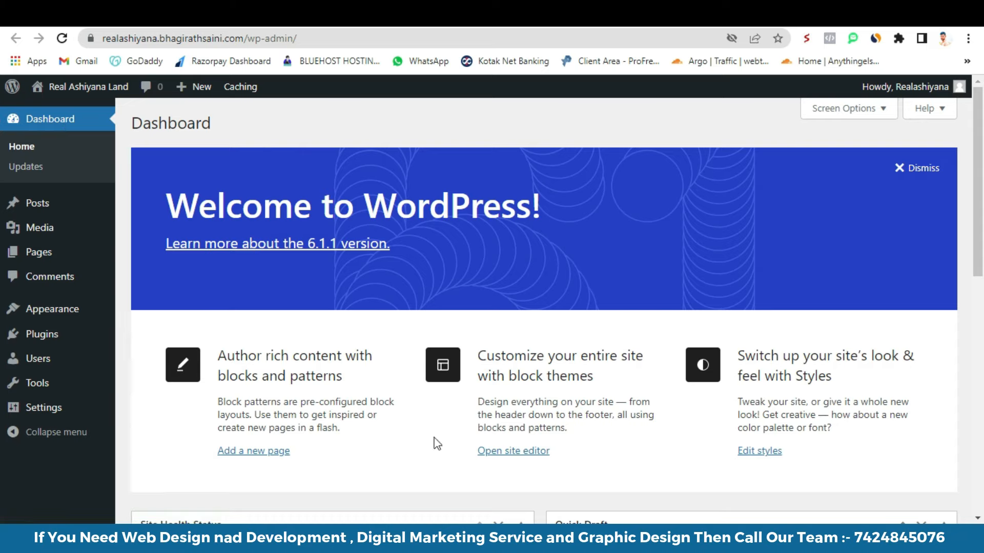
pyautogui.scroll(-10, 484, 285)
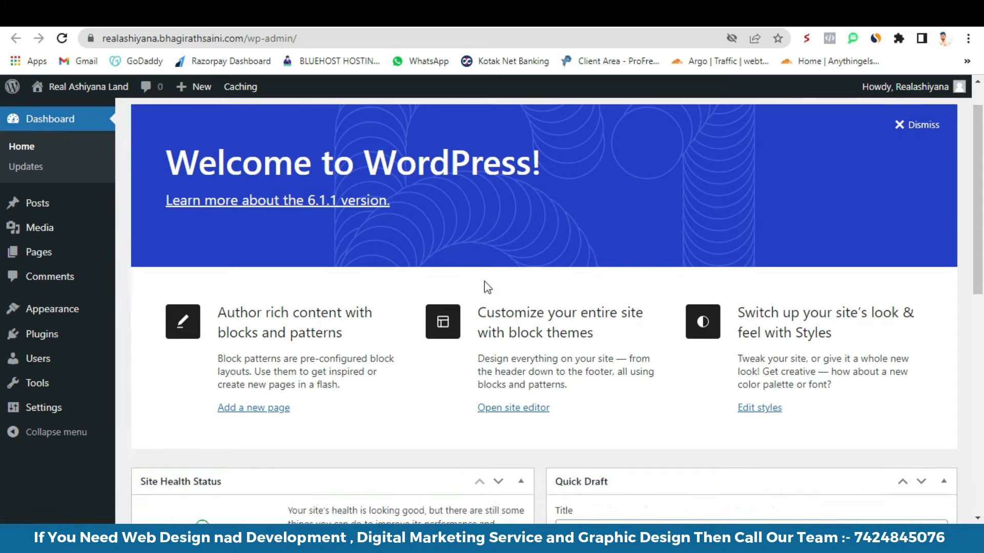
pyautogui.scroll(8, 52, 179)
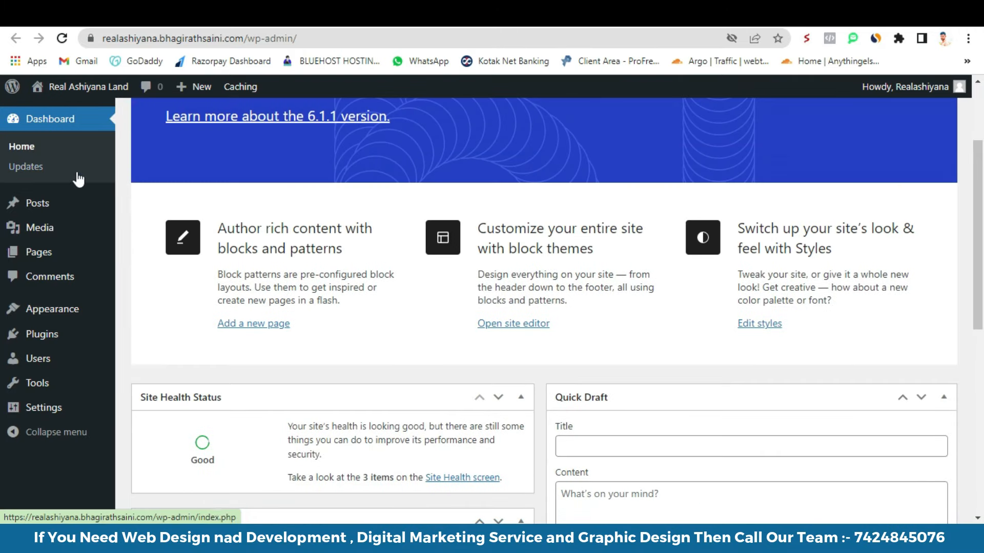
pyautogui.moveTo(38, 209)
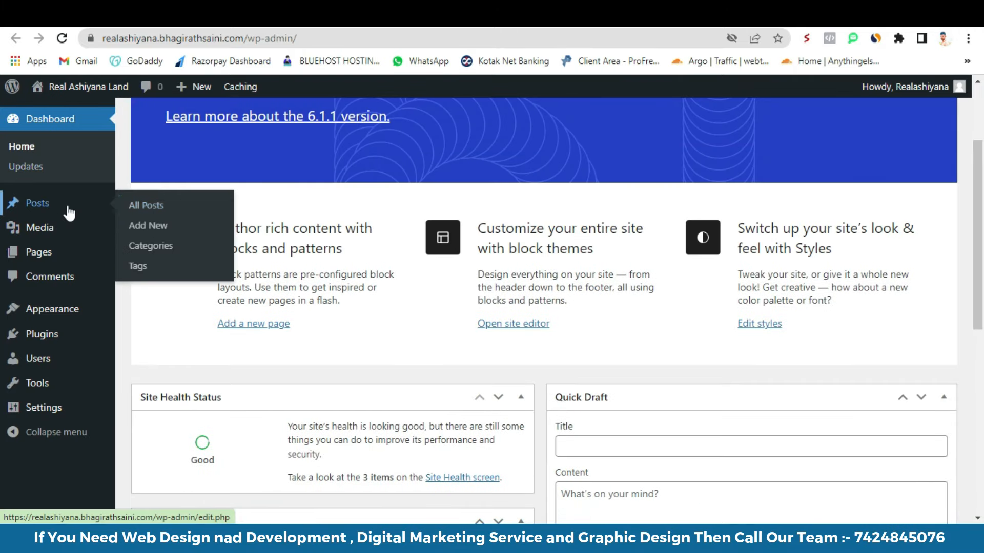
pyautogui.moveTo(41, 231)
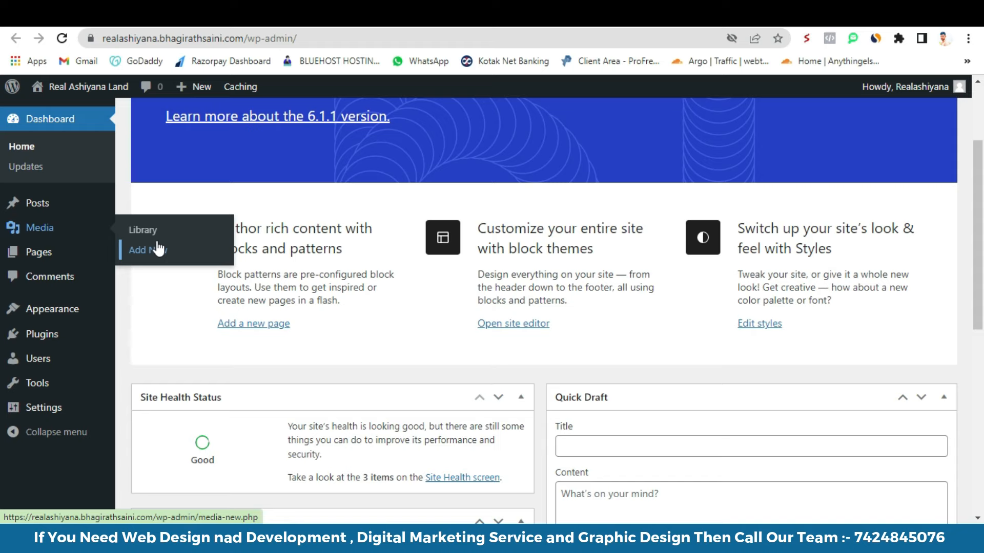
pyautogui.moveTo(75, 260)
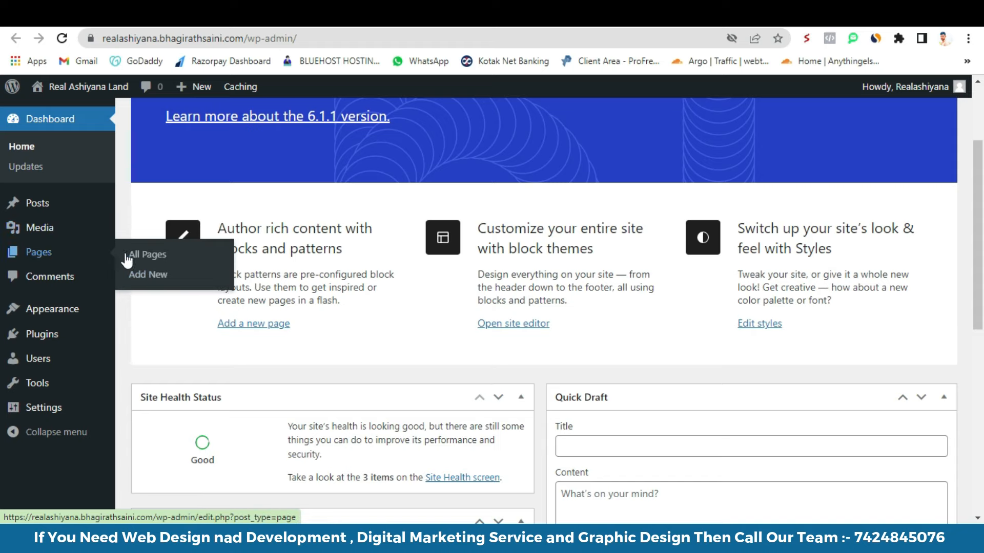
# - View the live site's Sample Page, then open a new blank browser tab
pyautogui.click(256, 14)
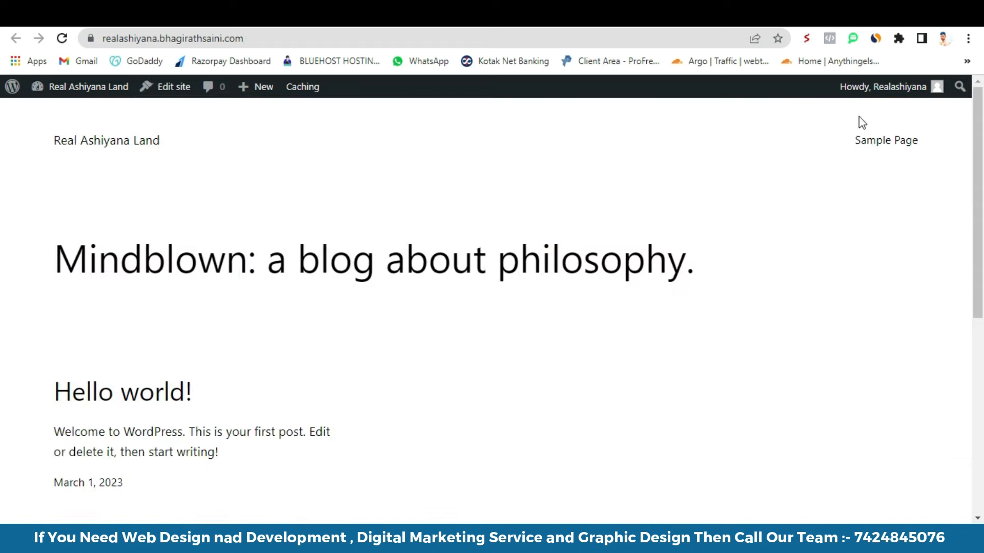
pyautogui.click(866, 141)
pyautogui.scroll(-6, 358, 287)
pyautogui.scroll(6, 364, 326)
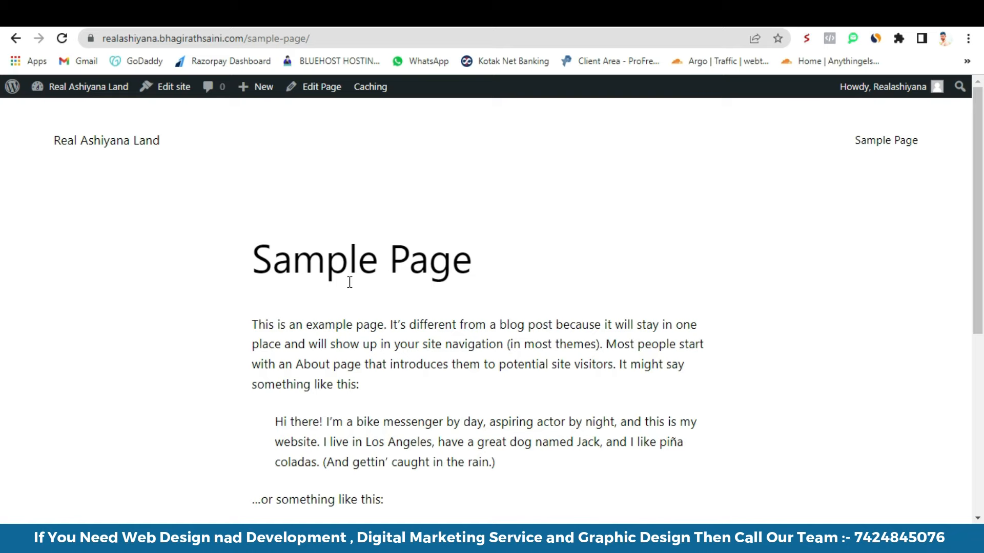
pyautogui.scroll(-6, 669, 211)
pyautogui.scroll(6, 670, 210)
pyautogui.hotkey('ctrl', 't')
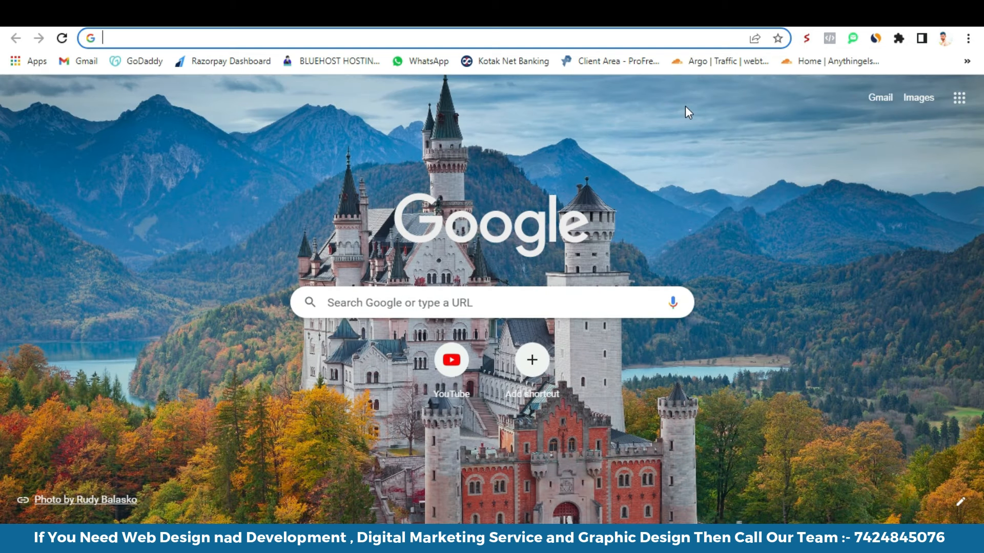
# - Search for 'airtel recharge' from the address bar suggestions
pyautogui.write('airt')
pyautogui.press('Down')
pyautogui.press('Down')
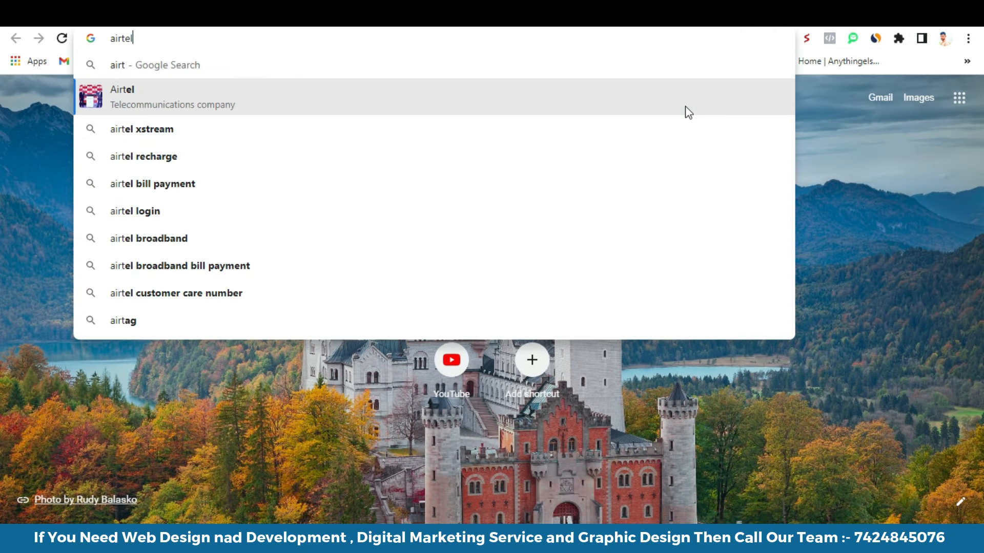
pyautogui.press('Down')
pyautogui.press('Down')
pyautogui.press('Down')
pyautogui.press('Up')
pyautogui.press('Up')
pyautogui.press('Return')
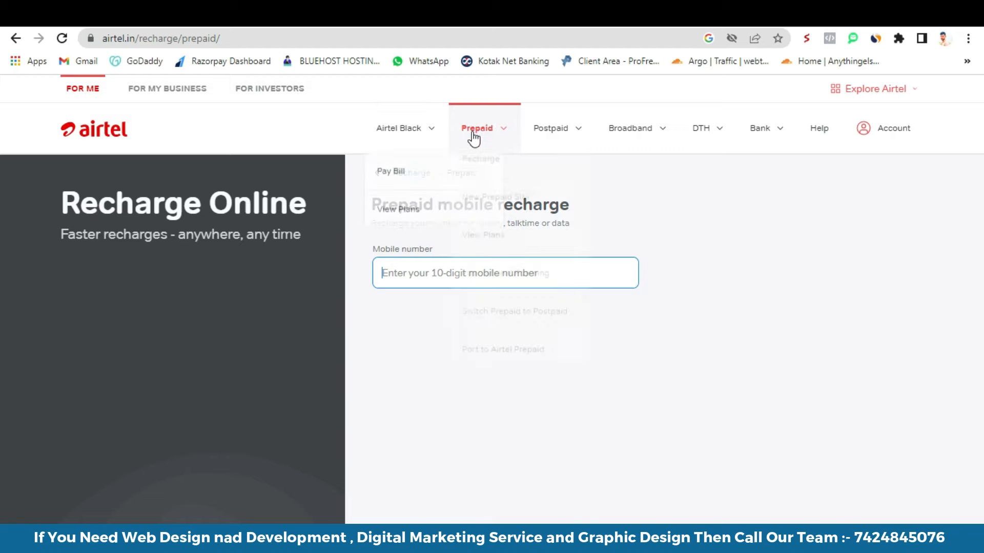
pyautogui.moveTo(404, 148)
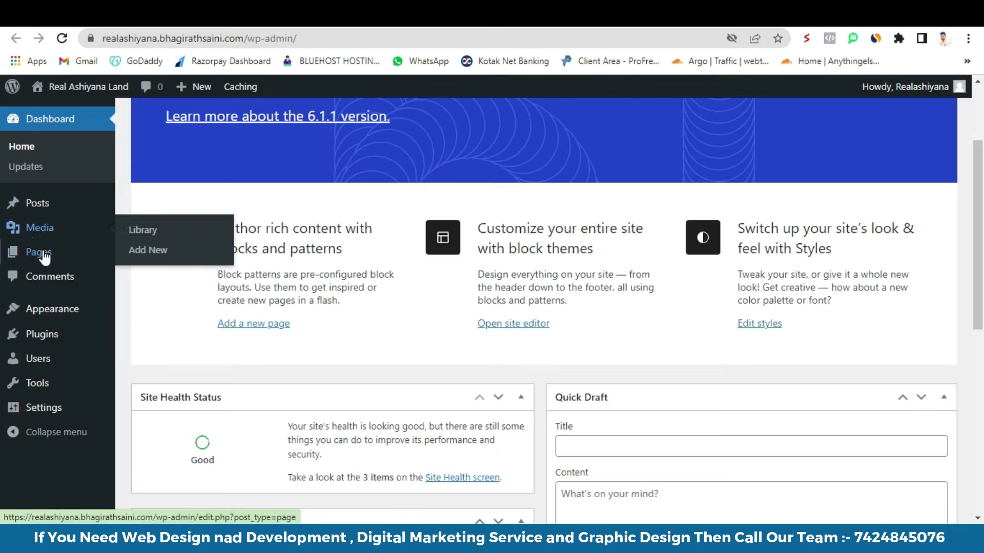
pyautogui.moveTo(33, 251)
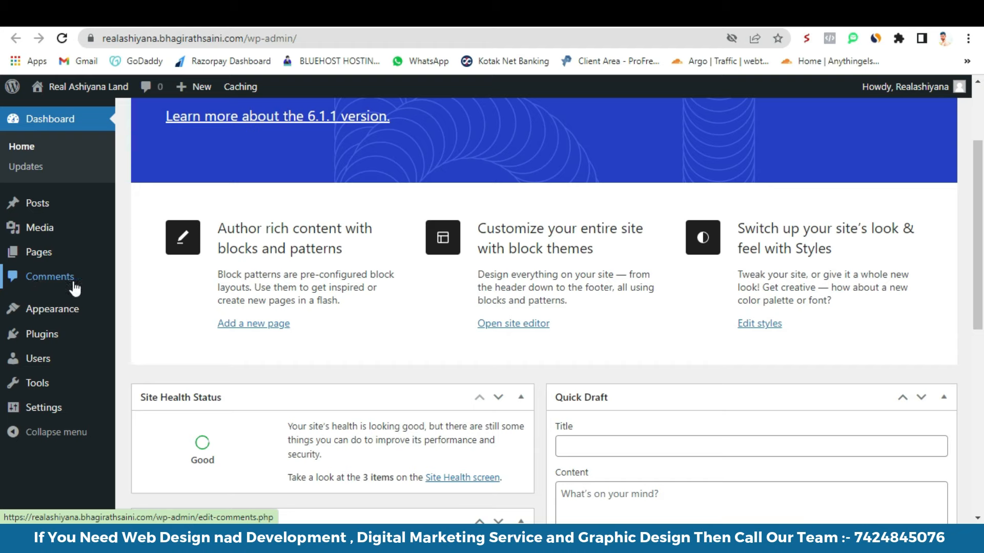
pyautogui.moveTo(47, 313)
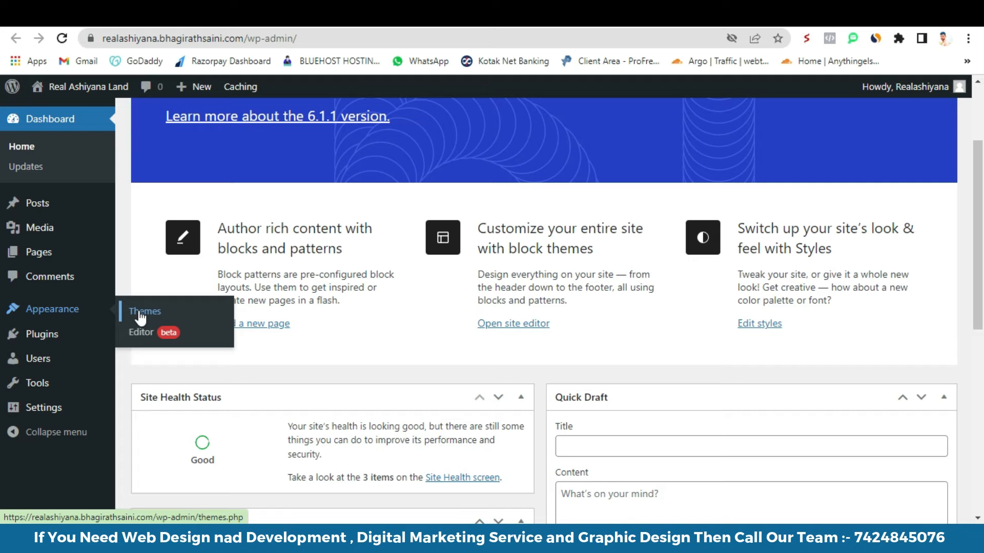
pyautogui.moveTo(48, 339)
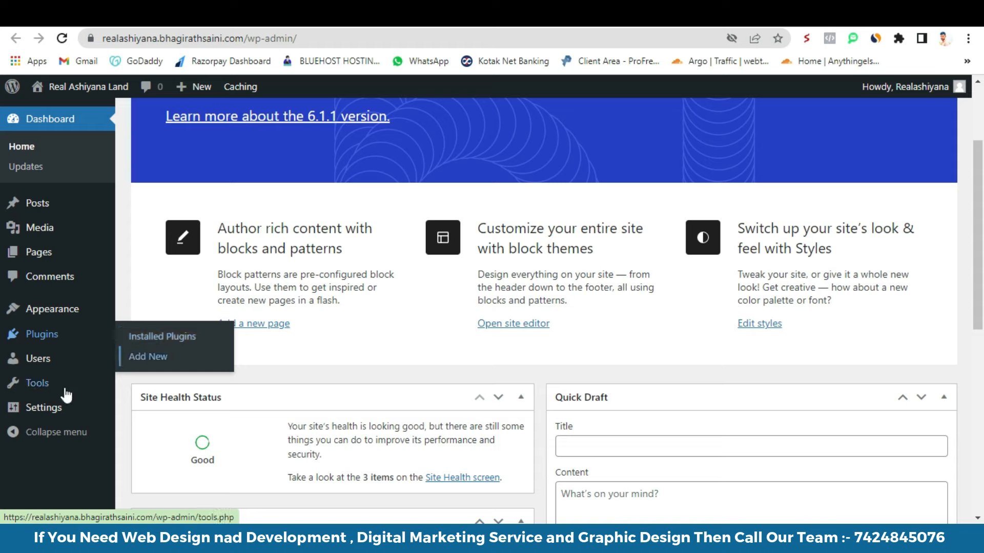
pyautogui.moveTo(33, 358)
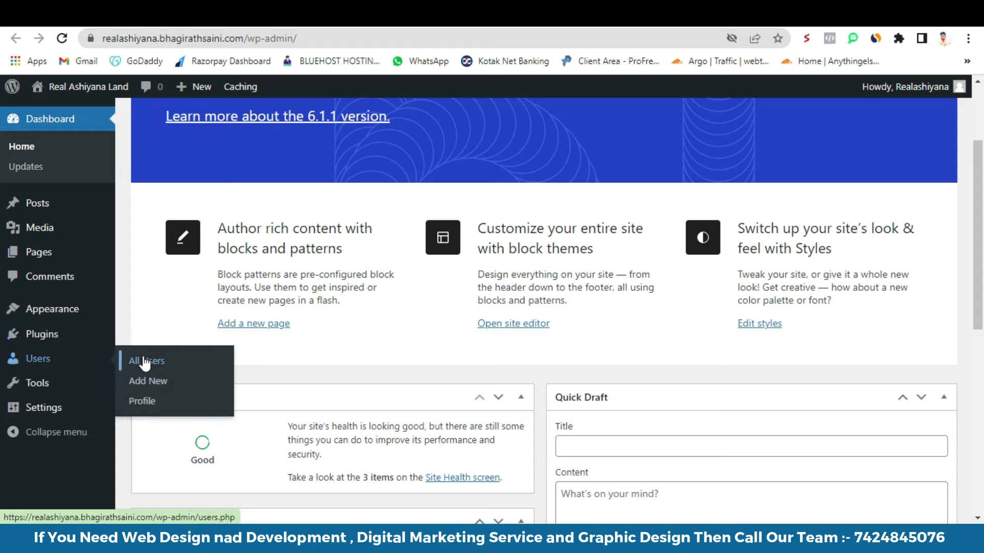
pyautogui.moveTo(917, 95)
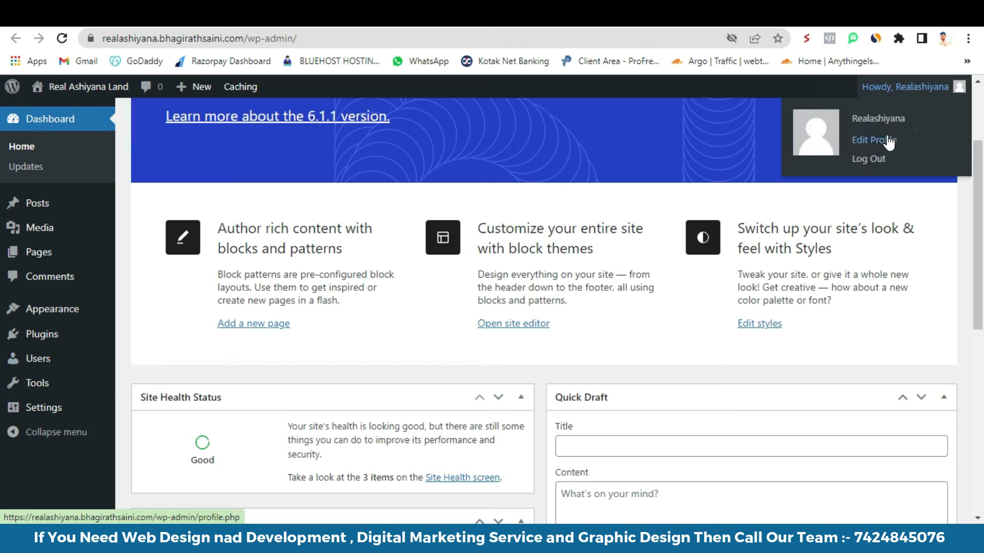
pyautogui.moveTo(24, 367)
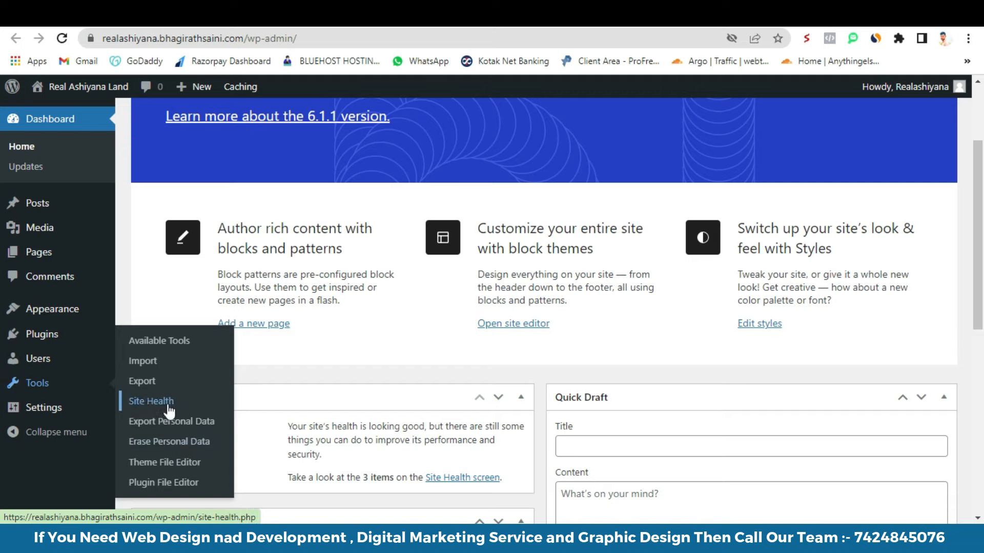
pyautogui.moveTo(57, 409)
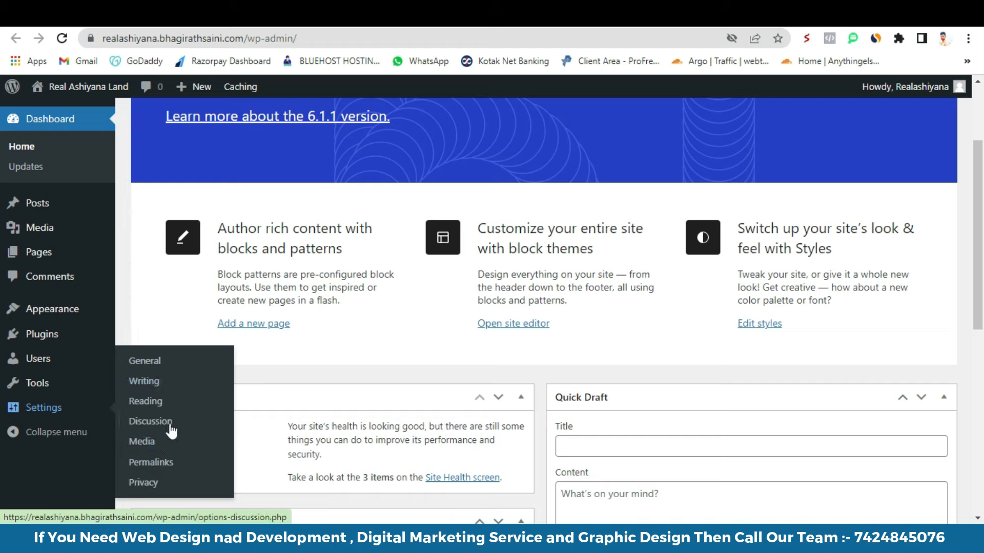
pyautogui.scroll(3, 226, 290)
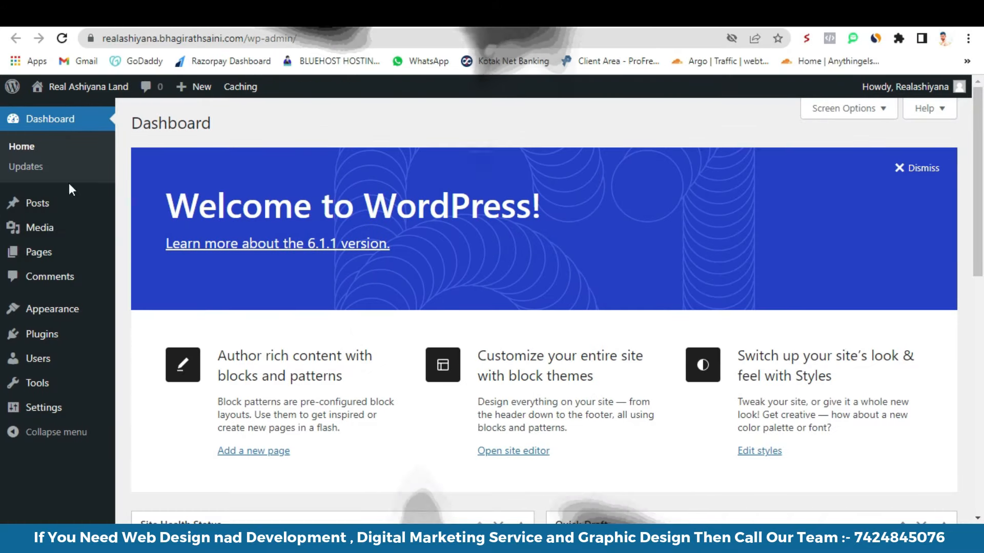
# - Open All Pages in a new tab and trash the default Privacy Policy and Sample Page
pyautogui.moveTo(18, 261)
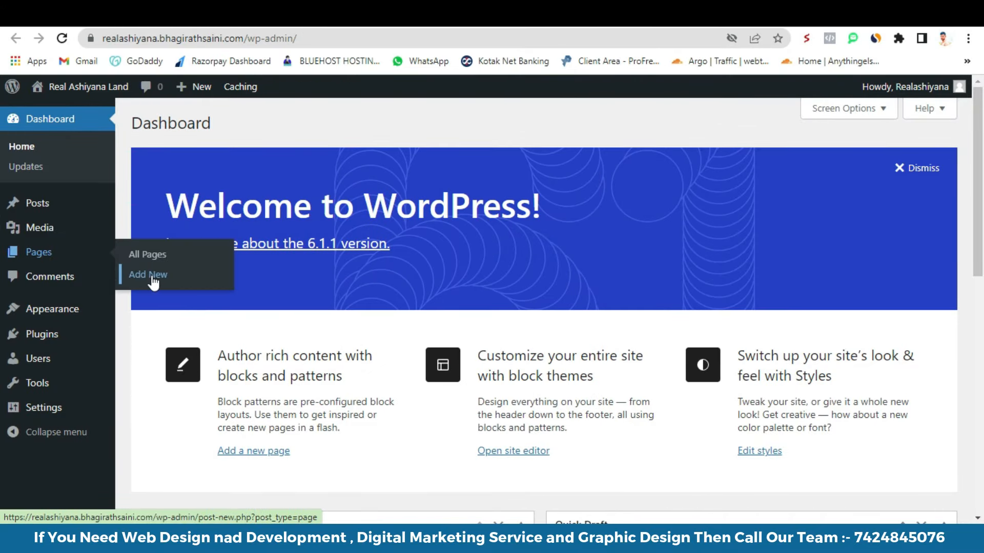
pyautogui.rightClick(145, 258)
pyautogui.click(188, 268)
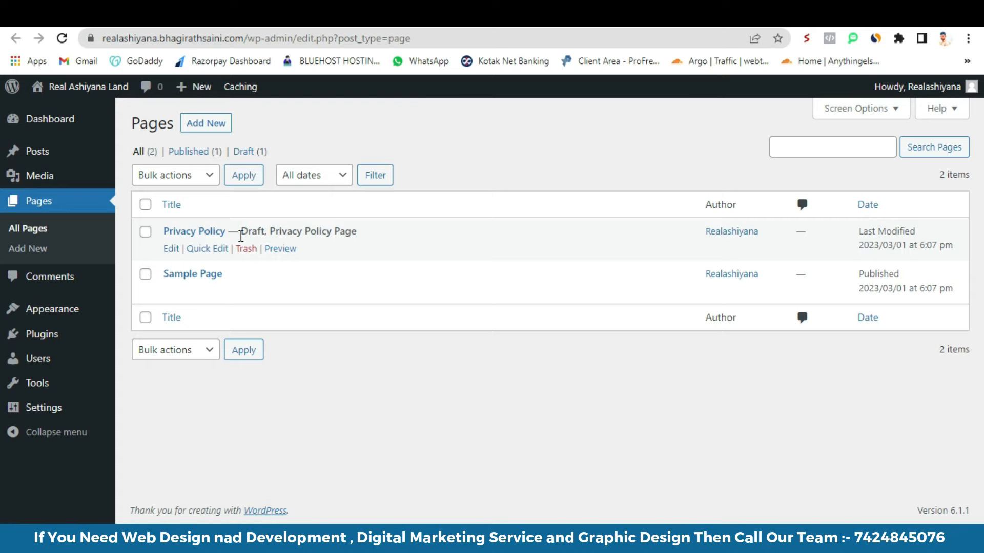
pyautogui.click(246, 249)
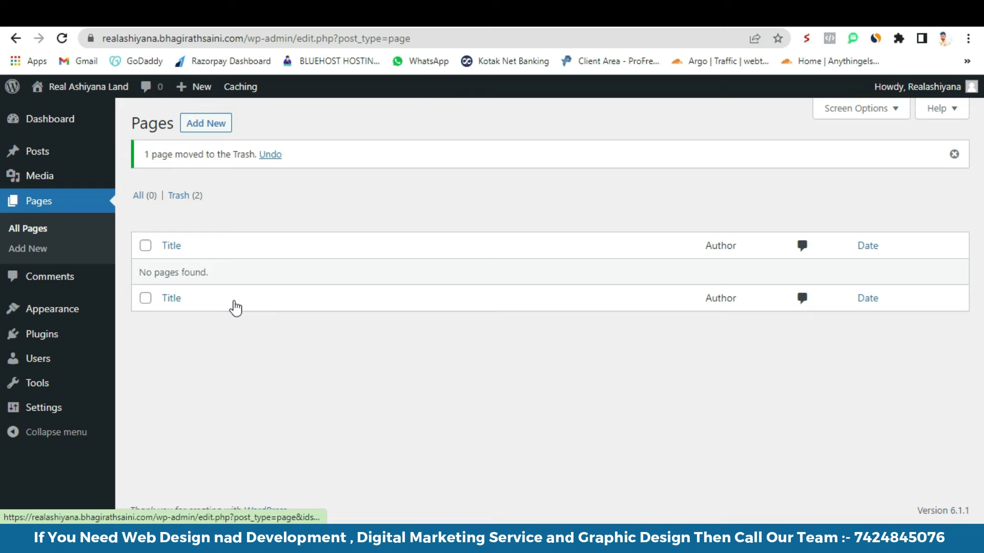
pyautogui.click(605, 15)
pyautogui.click(62, 39)
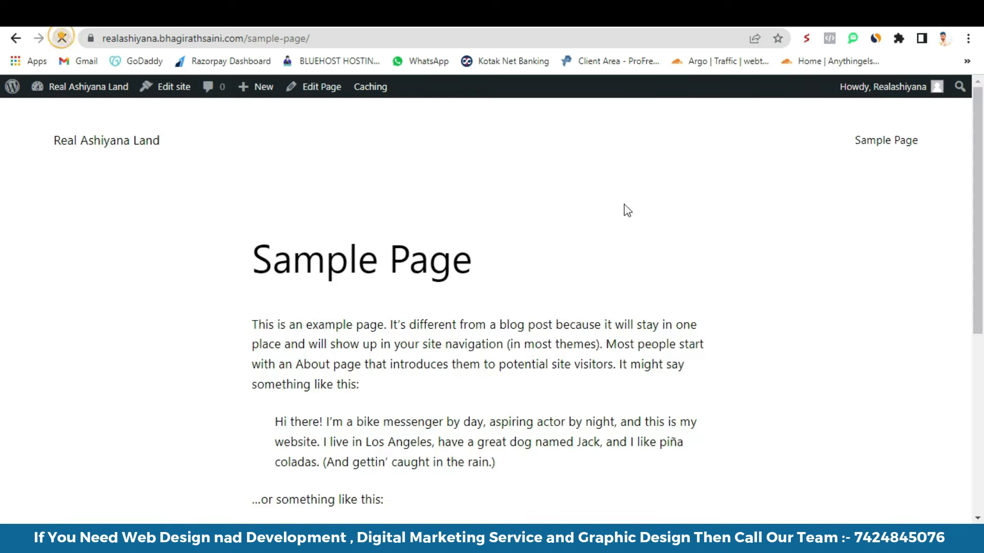
pyautogui.click(492, 14)
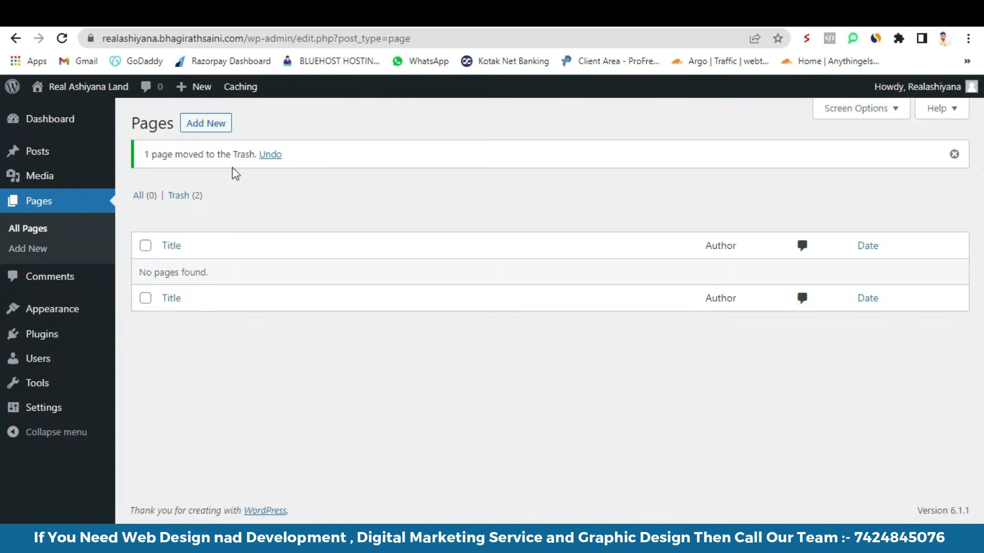
# - Open several Add New page editors in separate tabs
pyautogui.rightClick(200, 125)
pyautogui.click(234, 136)
pyautogui.rightClick(203, 127)
pyautogui.click(233, 135)
pyautogui.rightClick(212, 127)
pyautogui.click(228, 136)
pyautogui.rightClick(191, 130)
pyautogui.click(228, 136)
pyautogui.click(219, 134)
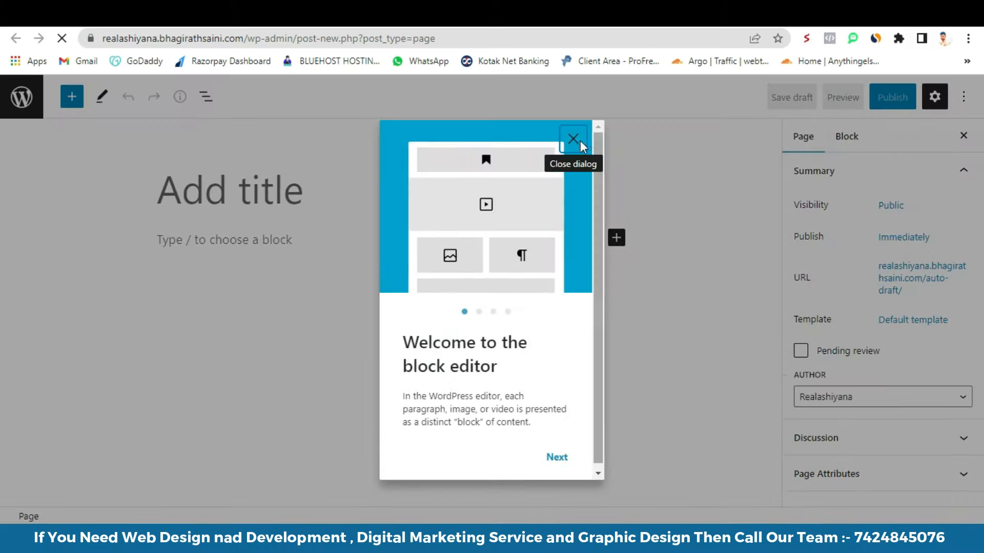
# - Publish empty pages titled 'Home' and 'About Us'
pyautogui.click(576, 139)
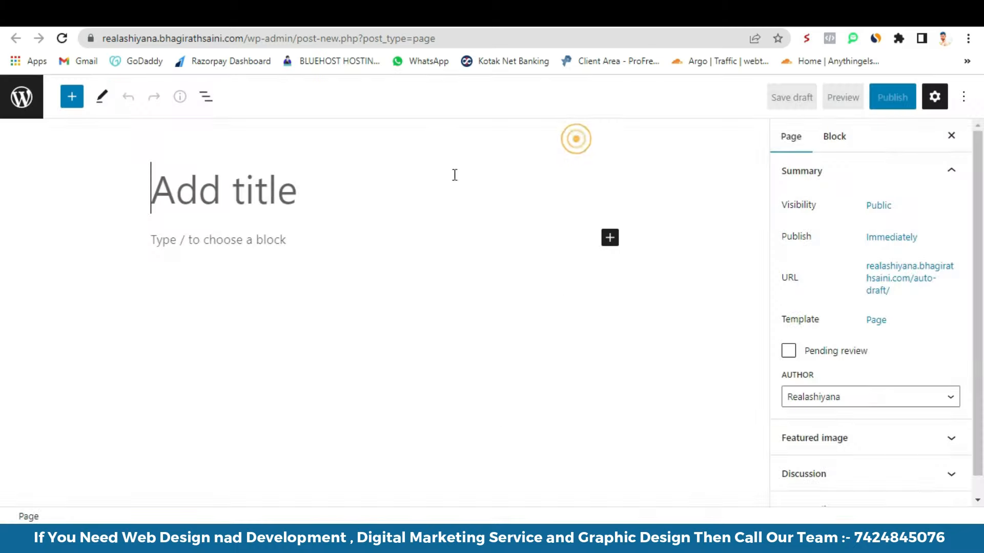
pyautogui.click(246, 199)
pyautogui.write('Home')
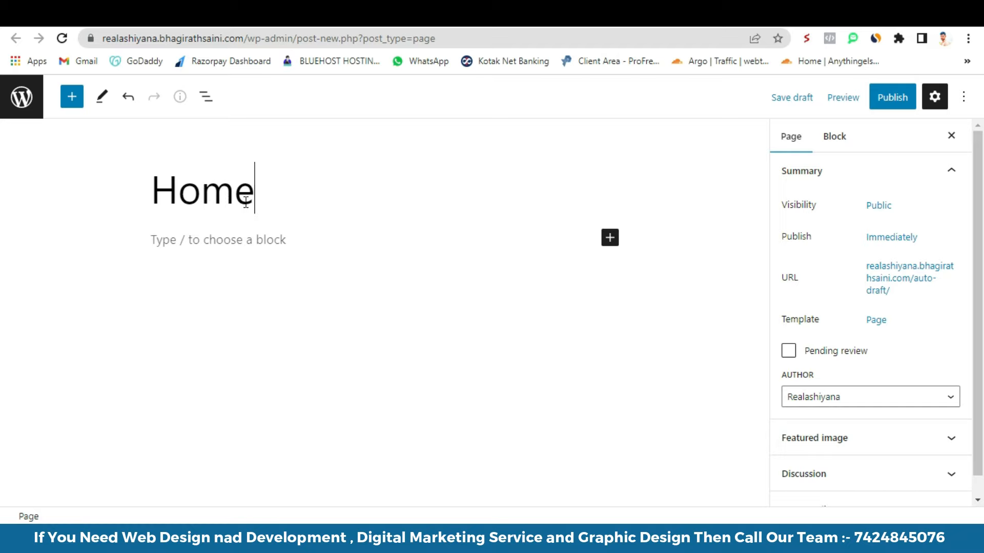
pyautogui.click(892, 96)
pyautogui.click(855, 95)
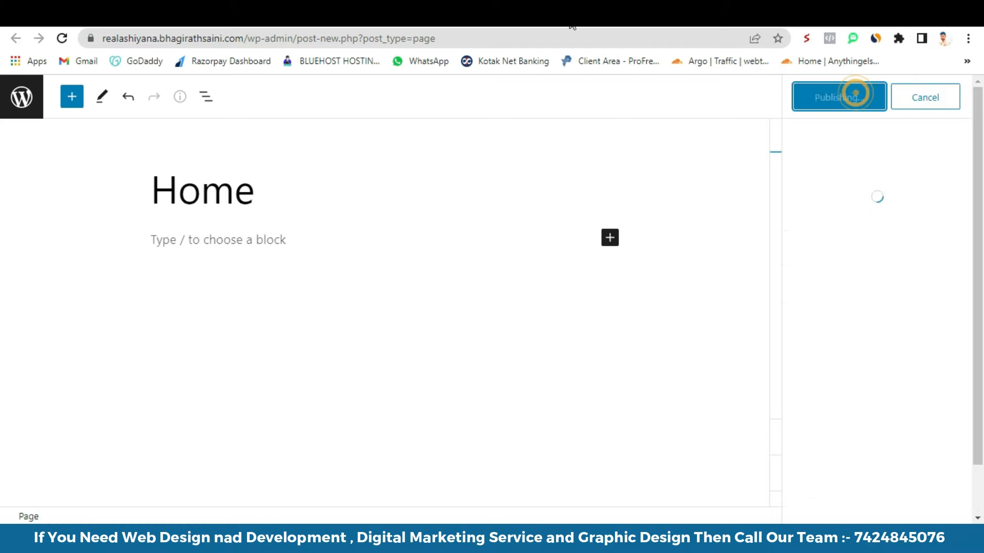
pyautogui.click(556, 16)
pyautogui.click(571, 139)
pyautogui.click(292, 201)
pyautogui.write('About Us')
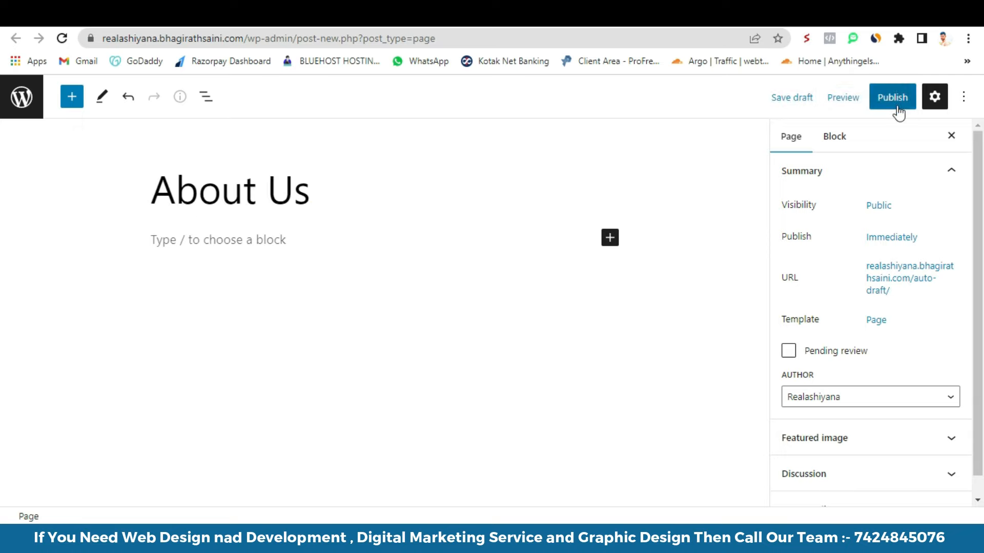
pyautogui.click(897, 99)
pyautogui.click(863, 97)
# - Publish empty pages titled 'Contact' and 'Service'
pyautogui.click(589, 14)
pyautogui.click(573, 134)
pyautogui.click(296, 204)
pyautogui.write('Contact')
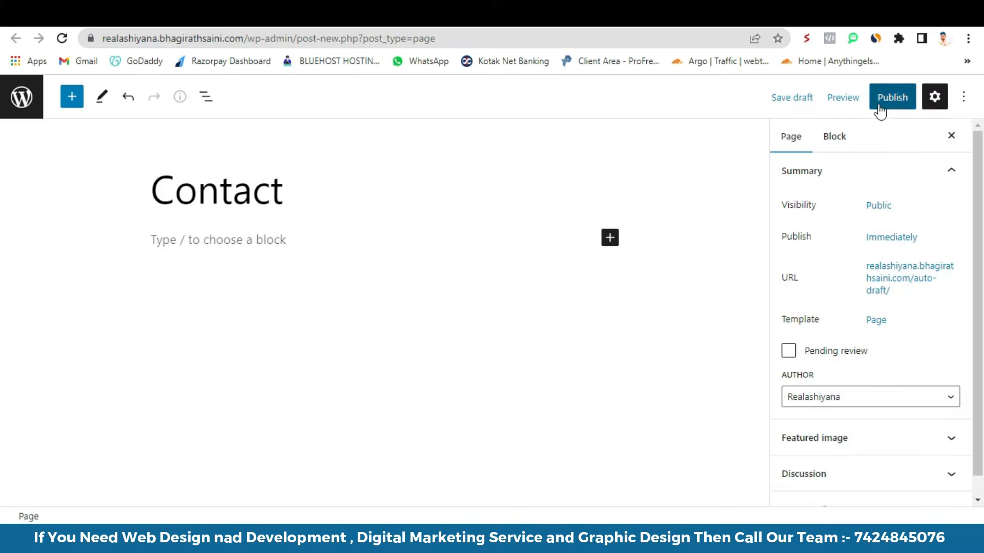
pyautogui.click(880, 107)
pyautogui.click(854, 105)
pyautogui.click(628, 14)
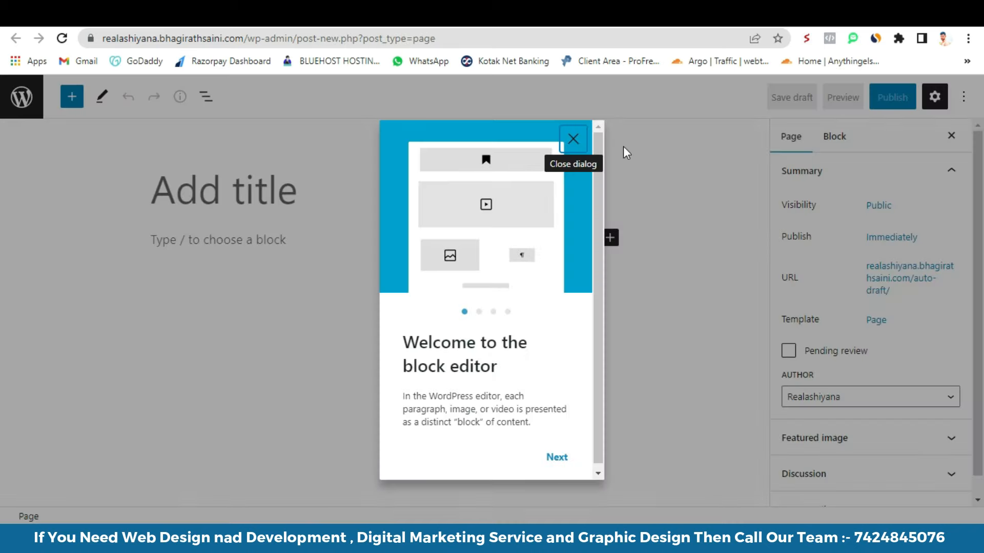
pyautogui.click(573, 139)
pyautogui.click(327, 189)
pyautogui.write('Ser')
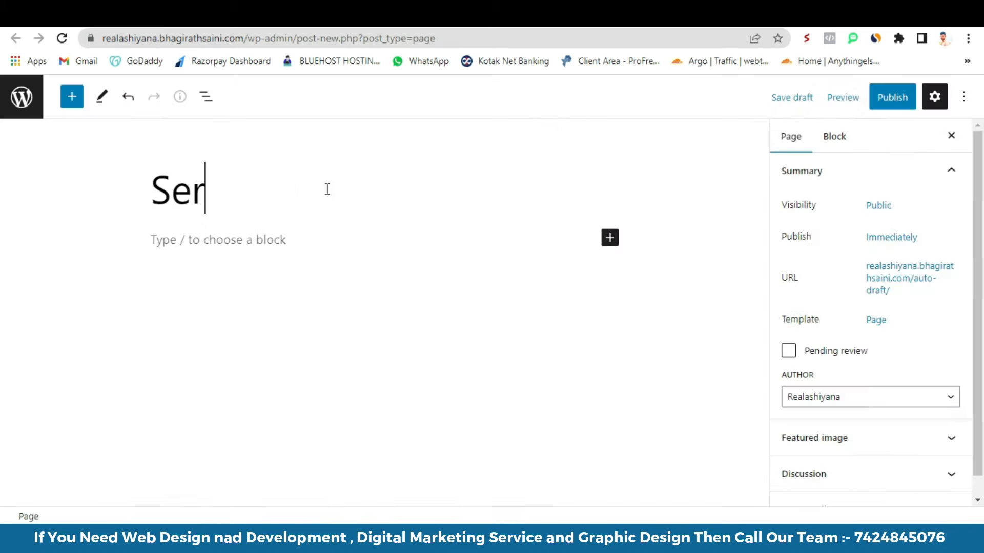
pyautogui.write('vice')
pyautogui.click(875, 98)
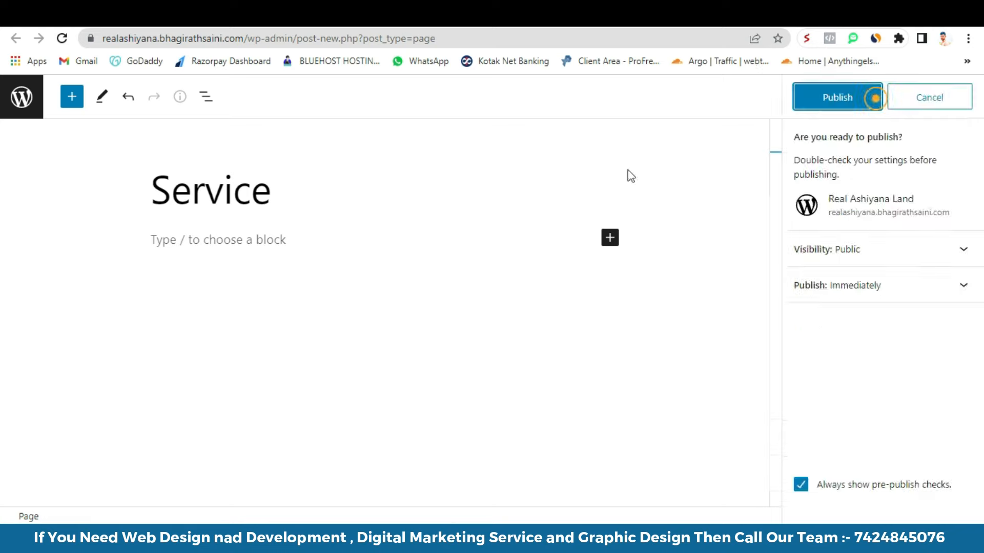
pyautogui.click(812, 101)
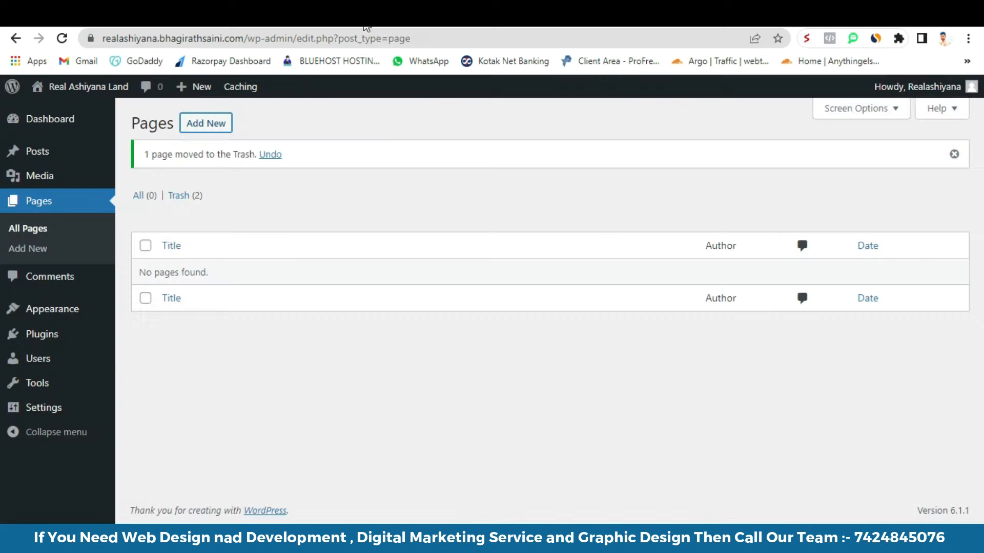
# - Refresh the Pages list and check the live Contact page's header links to the new pages
pyautogui.click(62, 39)
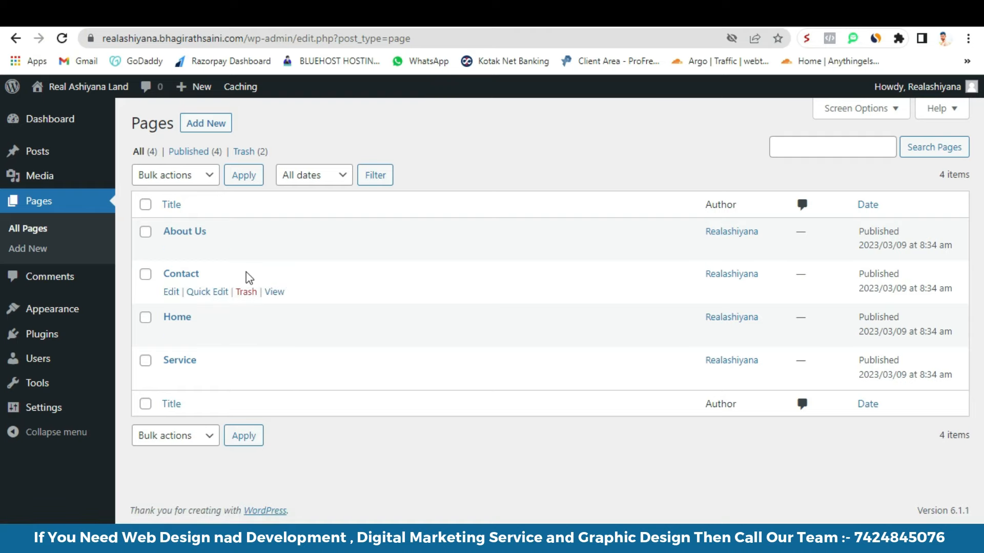
pyautogui.click(274, 292)
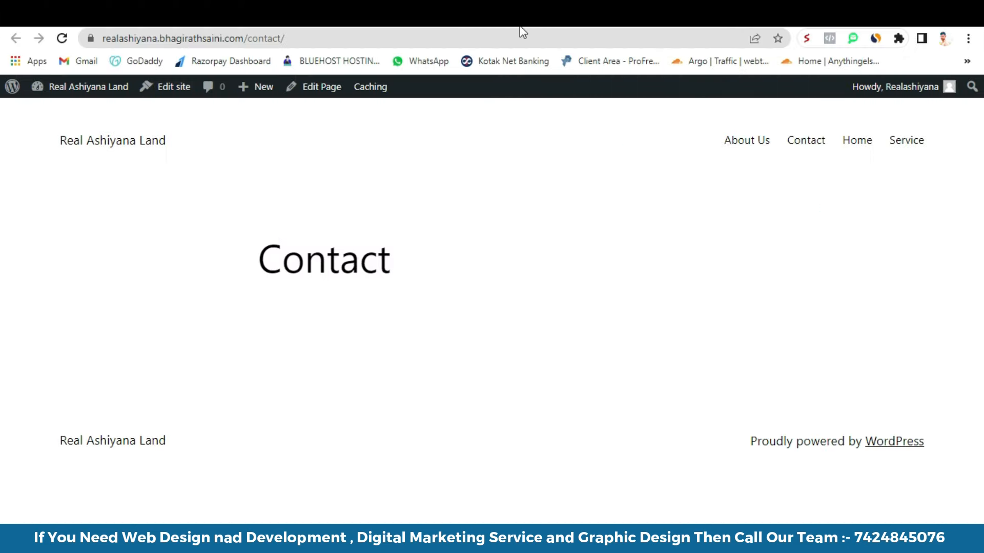
pyautogui.click(519, 20)
pyautogui.moveTo(41, 407)
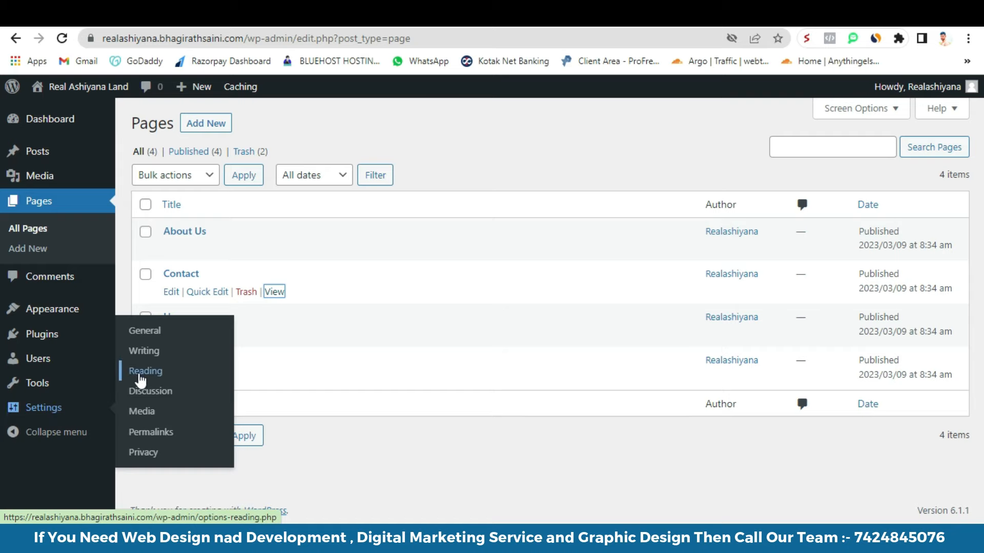
# - Set the homepage to the static page 'Home' in Reading settings and save
pyautogui.click(141, 381)
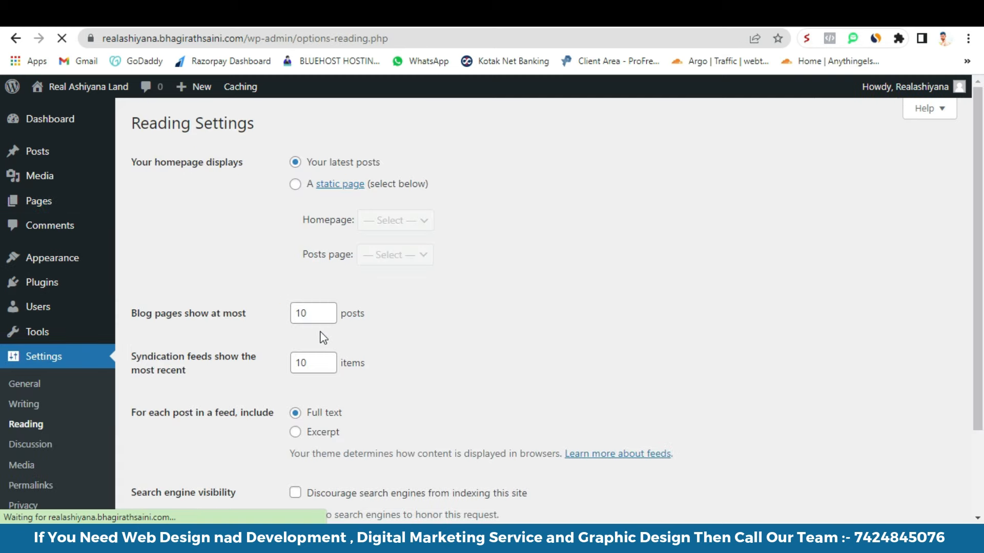
pyautogui.click(295, 184)
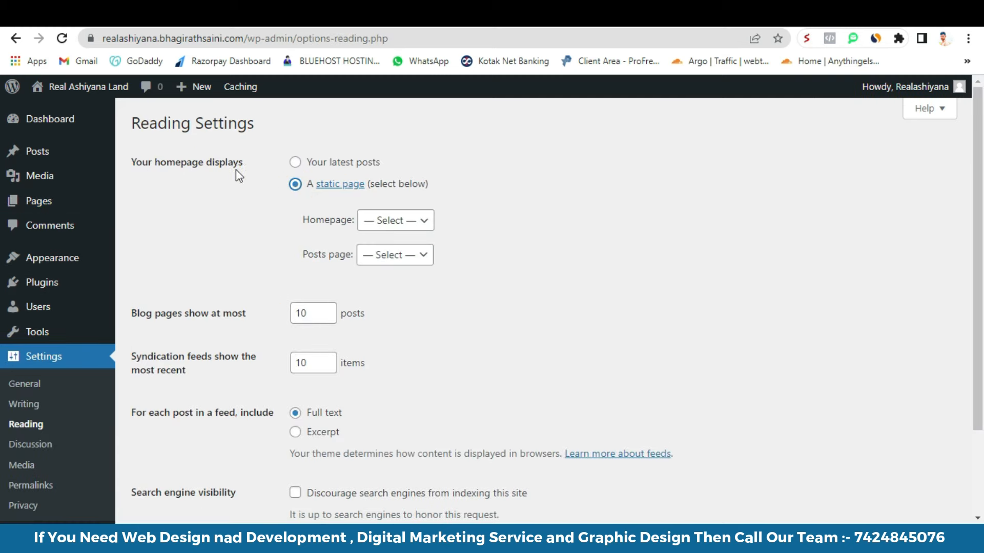
pyautogui.click(381, 228)
pyautogui.click(395, 283)
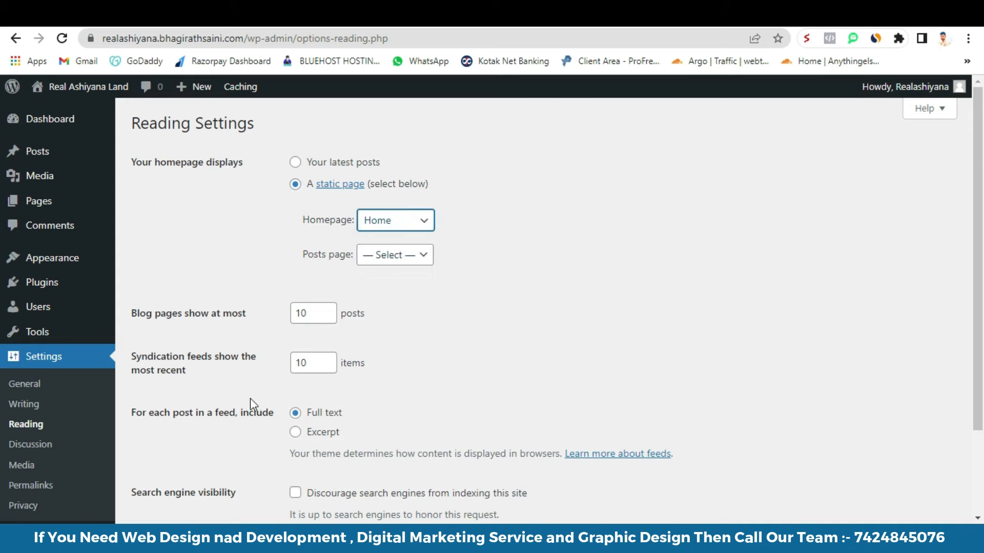
pyautogui.scroll(-2, 269, 405)
pyautogui.click(167, 451)
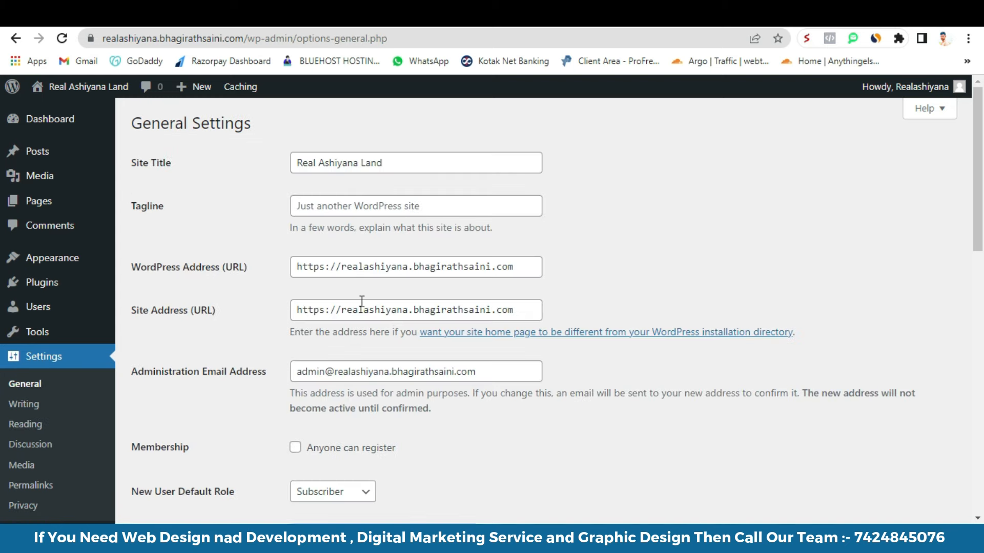
# - Review the General Settings: site title Real Ashiyana Land, default tagline and WordPress address
pyautogui.click(355, 165)
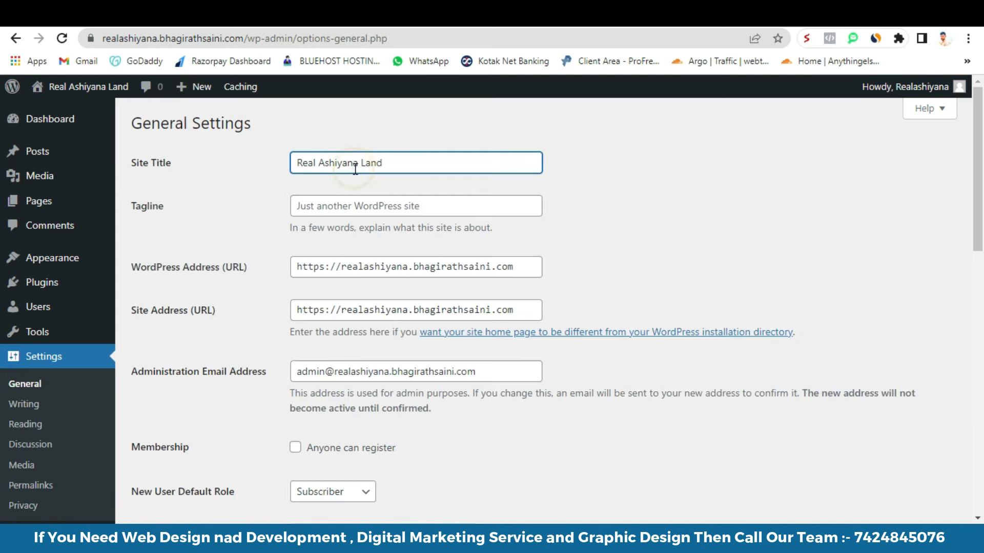
pyautogui.click(358, 197)
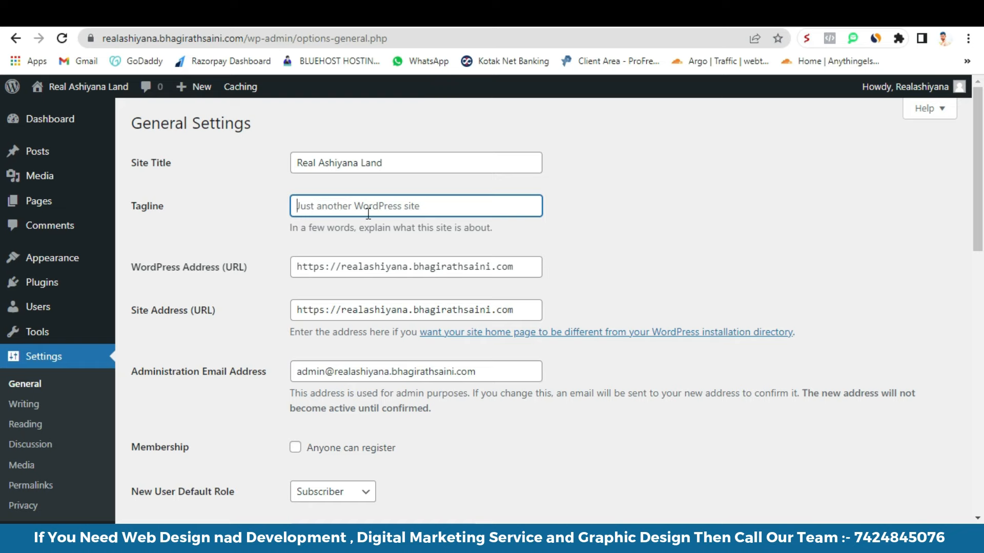
pyautogui.click(324, 267)
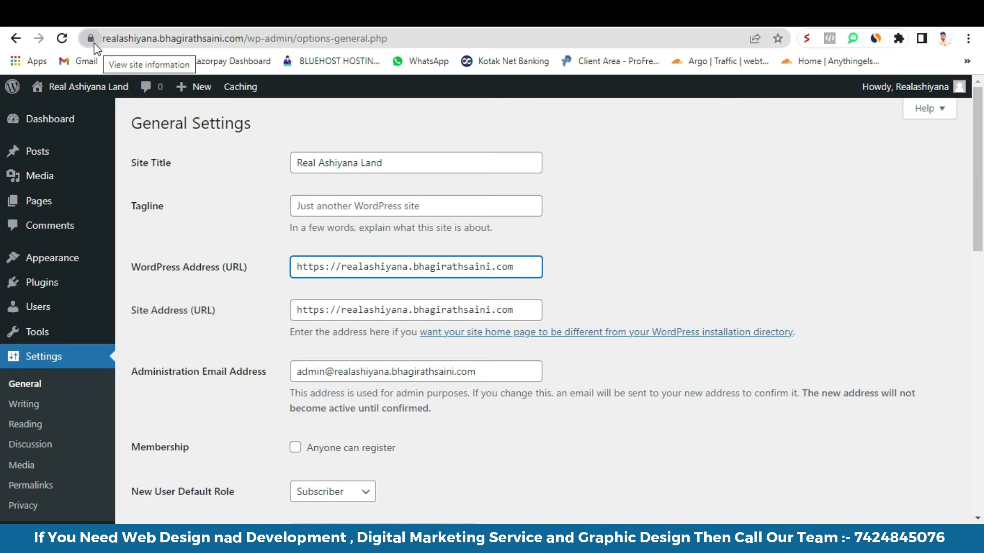
pyautogui.scroll(-4, 281, 328)
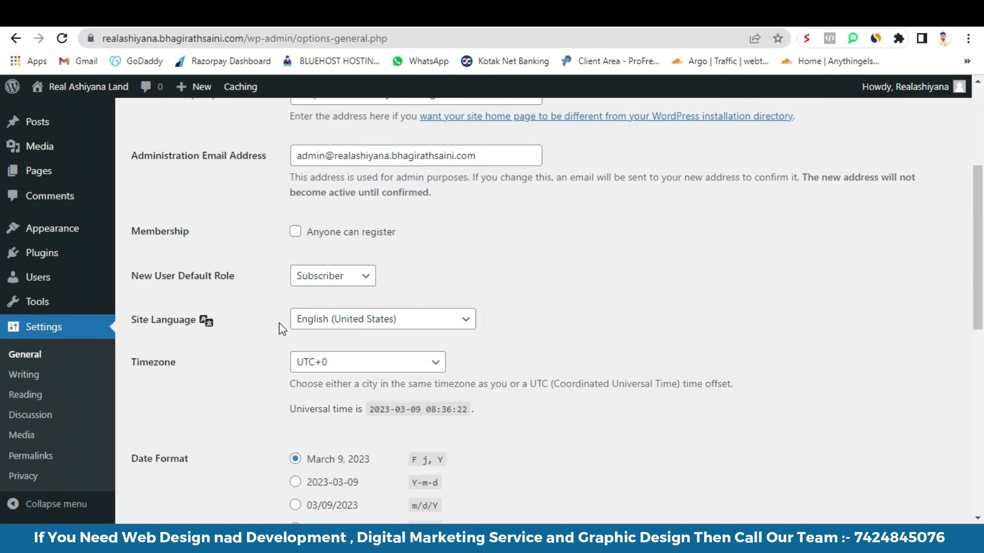
pyautogui.scroll(-1, 382, 297)
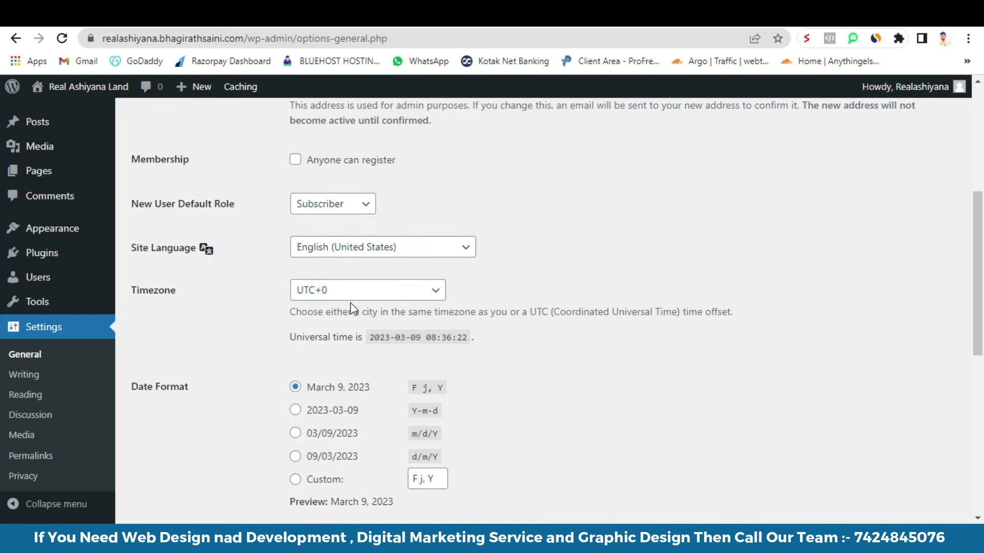
pyautogui.scroll(2, 379, 265)
# - Trim the end of the administration email address
pyautogui.click(388, 229)
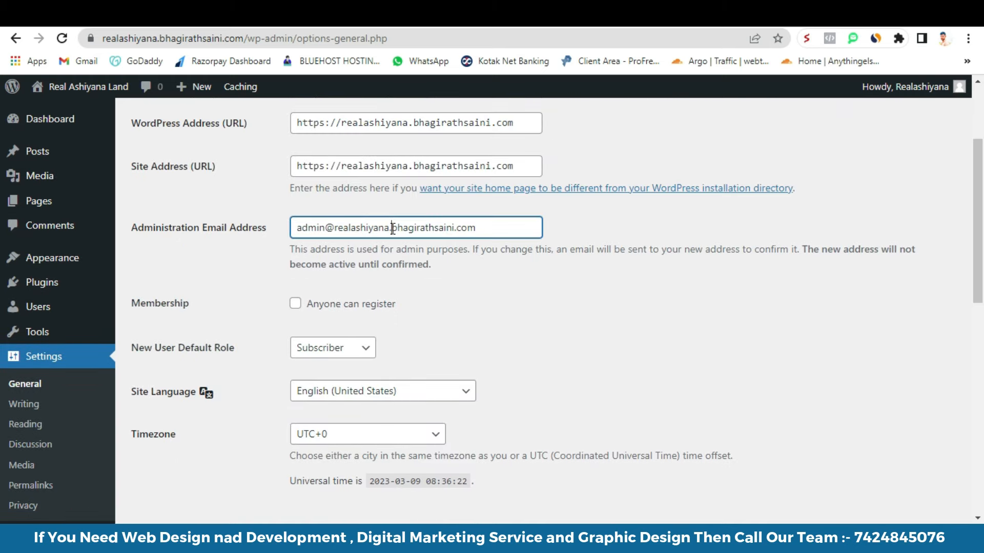
pyautogui.press('BackSpace')
pyautogui.press('BackSpace')
pyautogui.press('BackSpace')
pyautogui.press('BackSpace')
pyautogui.press('BackSpace')
pyautogui.press('BackSpace')
pyautogui.press('BackSpace')
pyautogui.press('BackSpace')
pyautogui.press('BackSpace')
pyautogui.press('BackSpace')
pyautogui.press('BackSpace')
pyautogui.press('BackSpace')
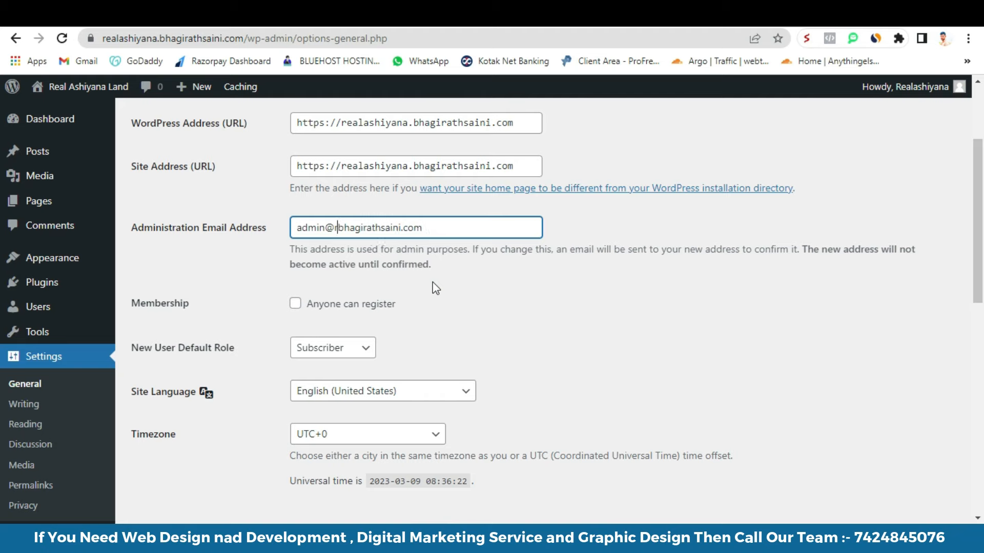
pyautogui.press('BackSpace')
# - Set the timezone to Kolkata and save the general settings
pyautogui.scroll(-2, 432, 282)
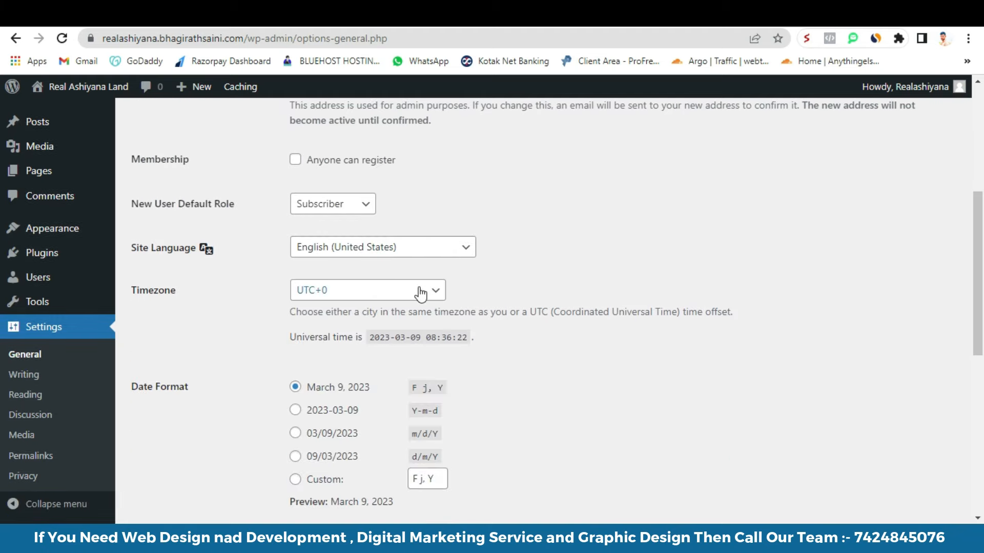
pyautogui.click(329, 291)
pyautogui.scroll(-8, 381, 176)
pyautogui.scroll(20, 380, 176)
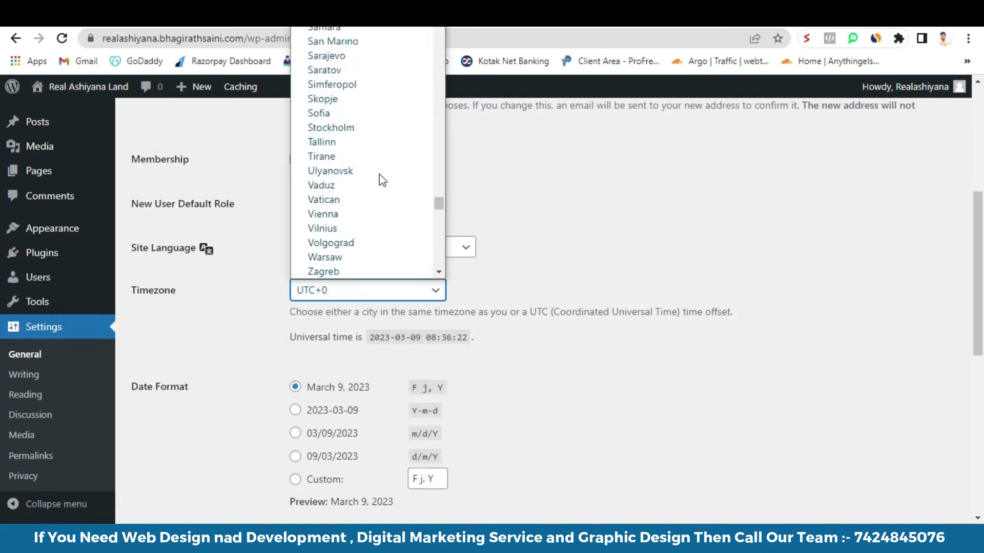
pyautogui.scroll(20, 382, 179)
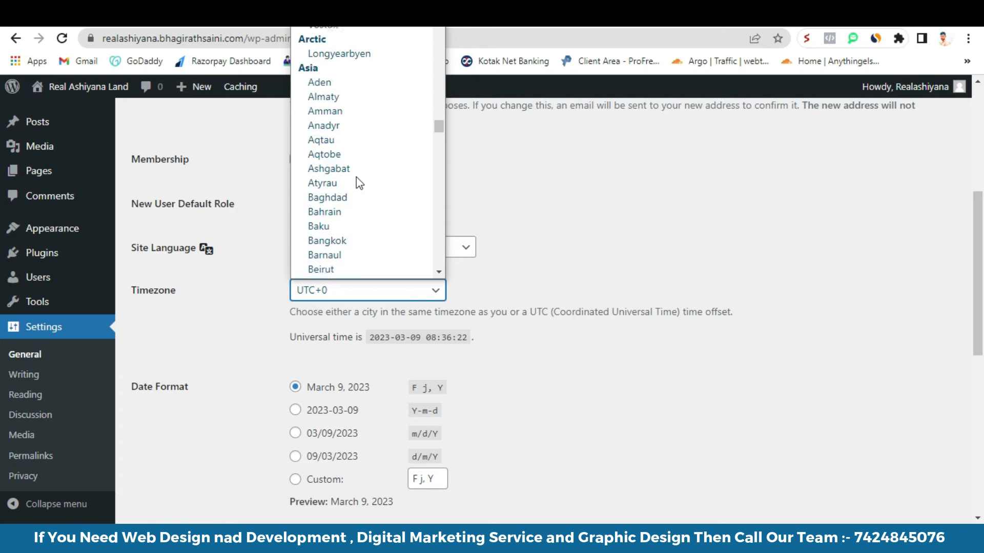
pyautogui.scroll(3, 356, 177)
pyautogui.scroll(-6, 355, 177)
pyautogui.scroll(-7, 356, 177)
pyautogui.scroll(-6, 358, 184)
pyautogui.scroll(6, 358, 183)
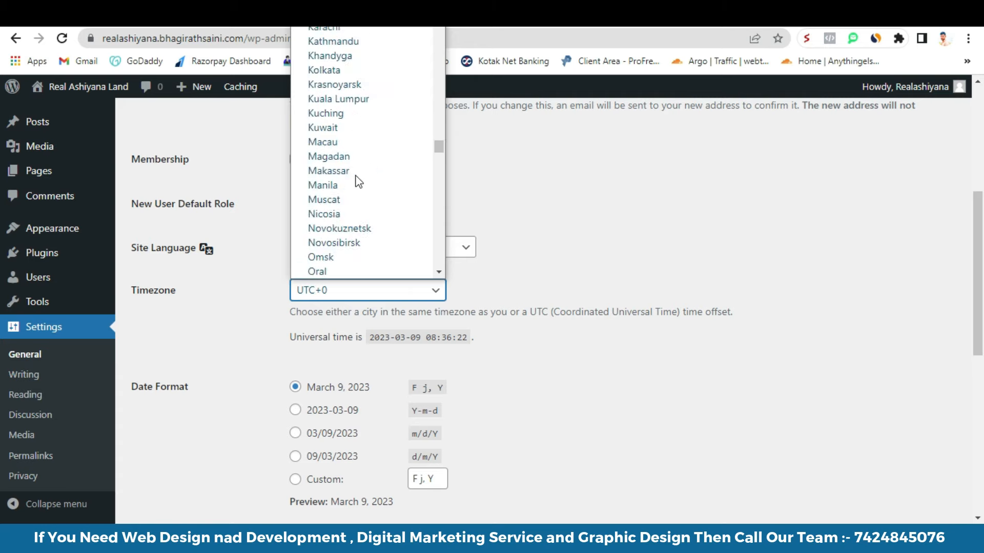
pyautogui.click(323, 69)
pyautogui.scroll(-4, 309, 277)
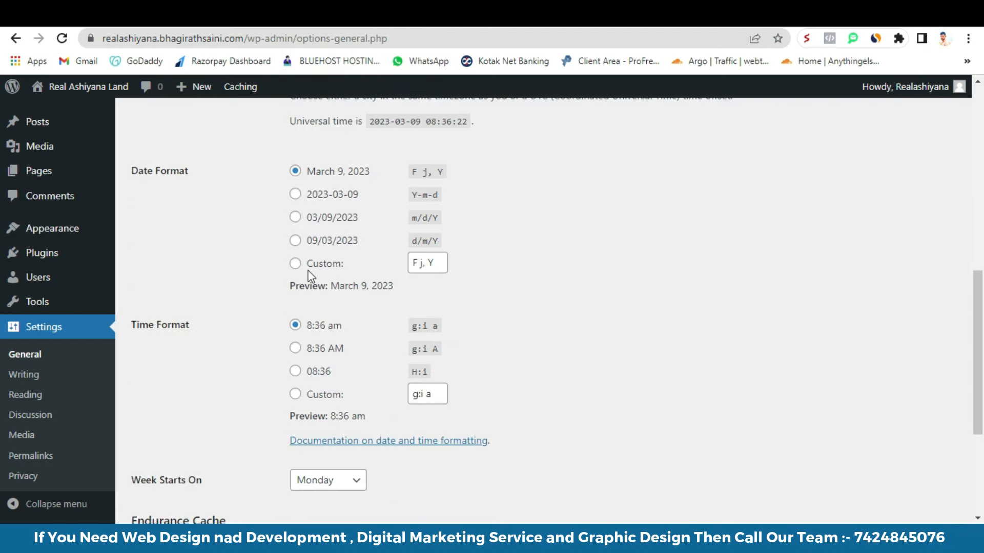
pyautogui.scroll(-1, 310, 349)
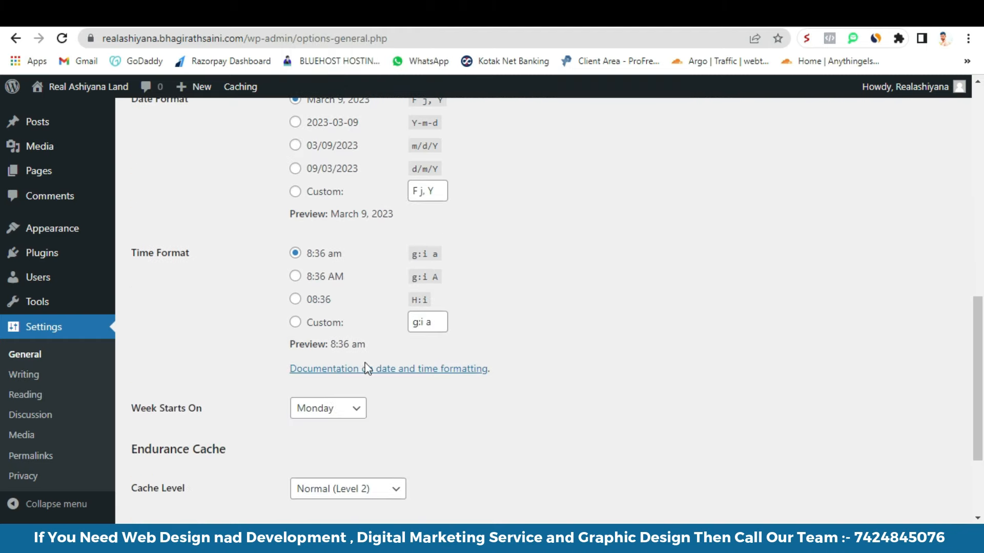
pyautogui.scroll(-2, 367, 368)
pyautogui.click(187, 451)
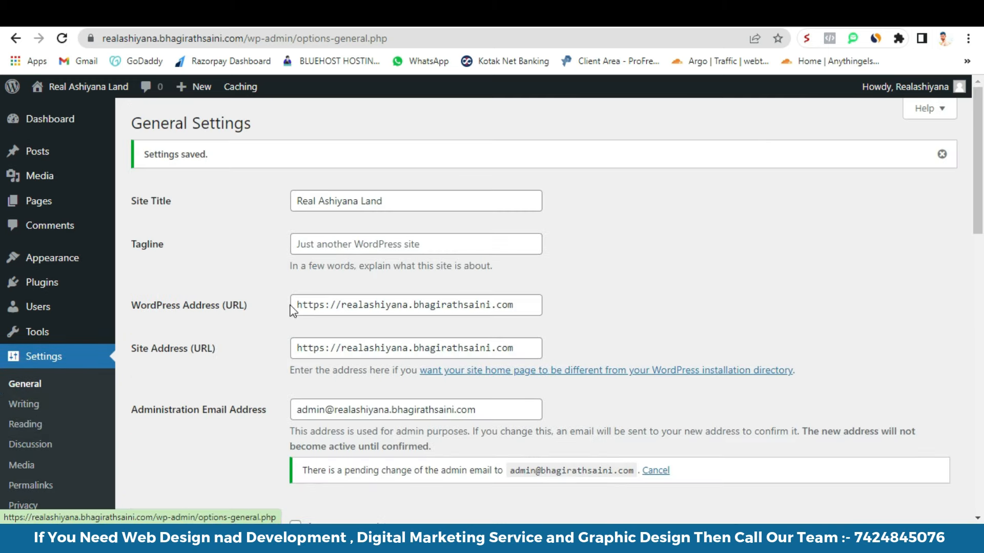
# - Look through the Writing, Reading and Discussion settings, ending on Permalink Settings
pyautogui.click(24, 404)
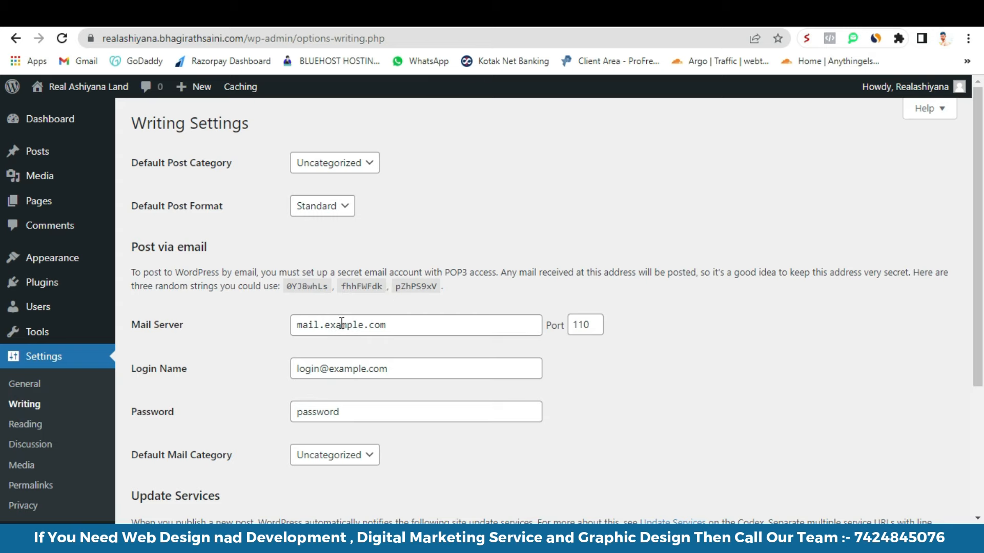
pyautogui.scroll(-3, 239, 294)
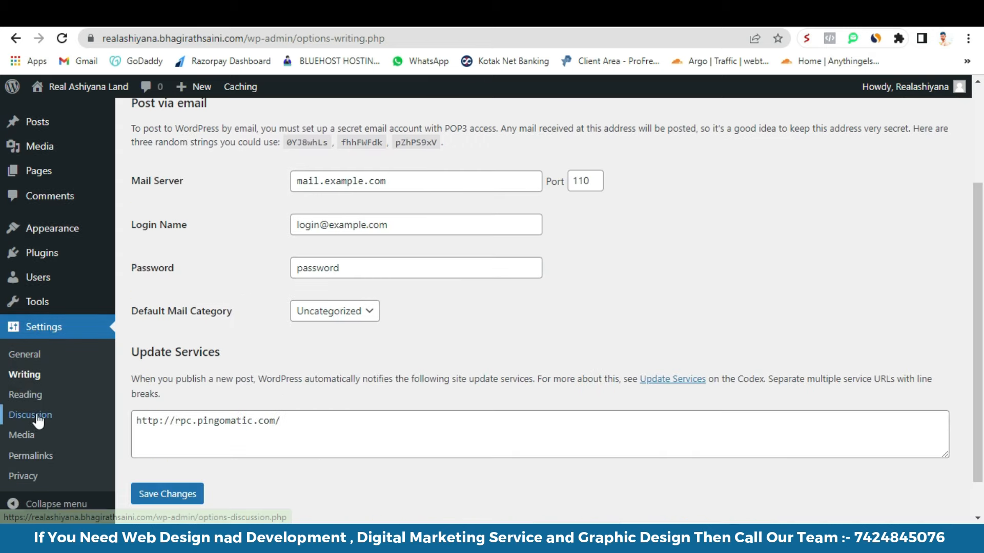
pyautogui.click(25, 399)
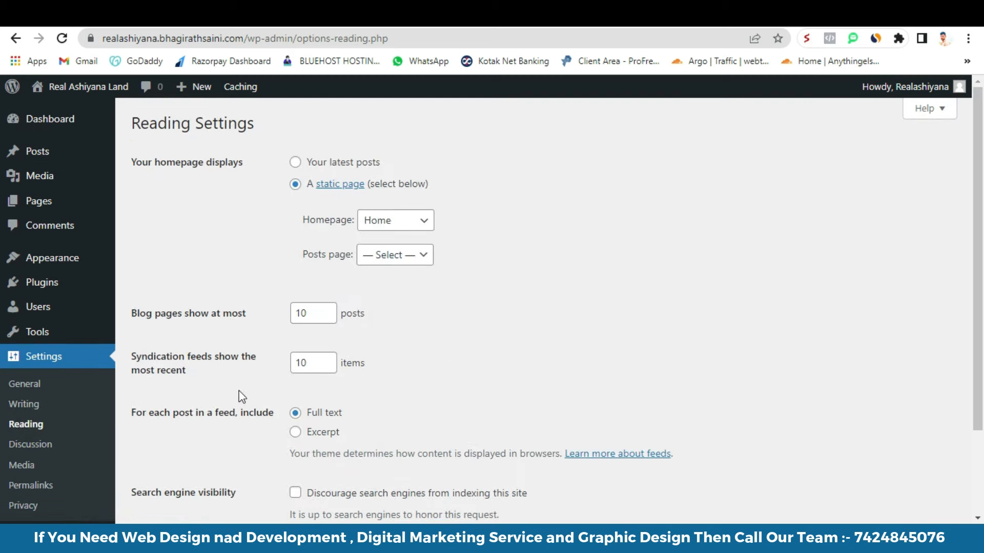
pyautogui.click(44, 446)
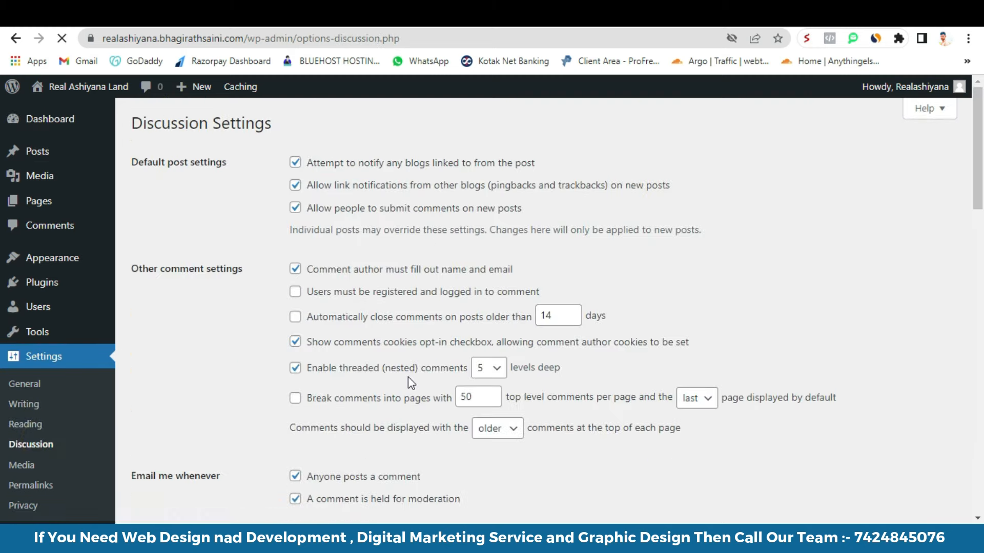
pyautogui.scroll(-1, 356, 307)
pyautogui.scroll(-1, 351, 334)
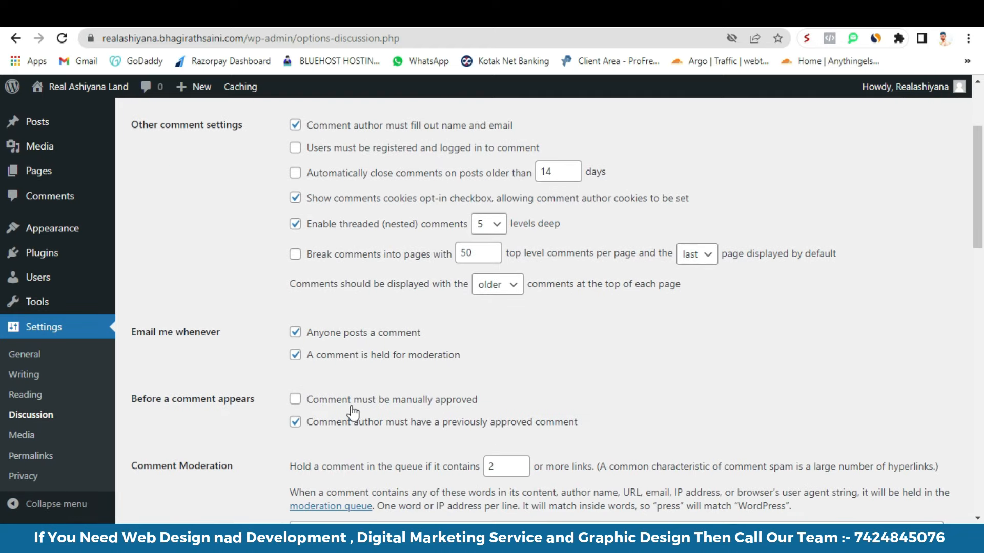
pyautogui.scroll(-2, 353, 410)
pyautogui.scroll(3, 362, 339)
pyautogui.scroll(-4, 362, 340)
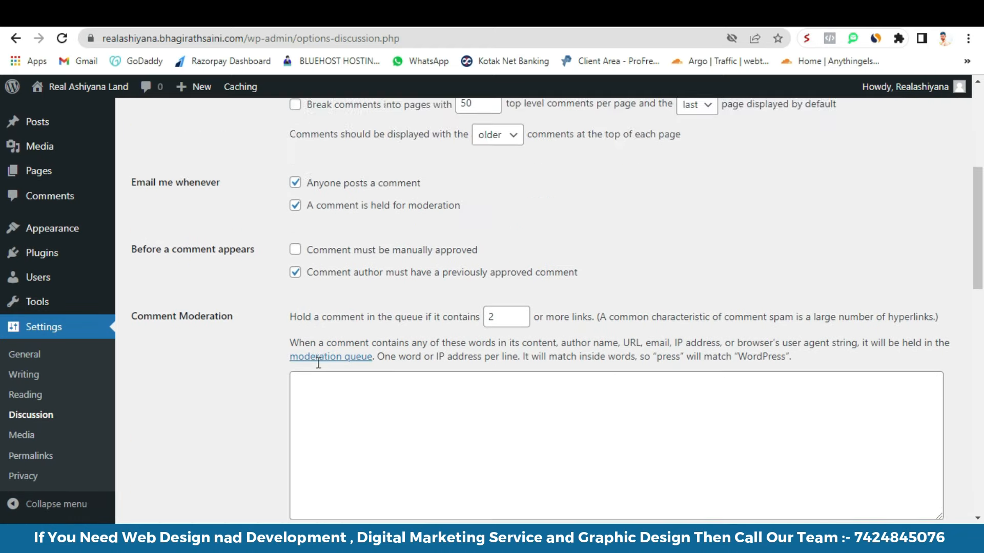
pyautogui.click(30, 461)
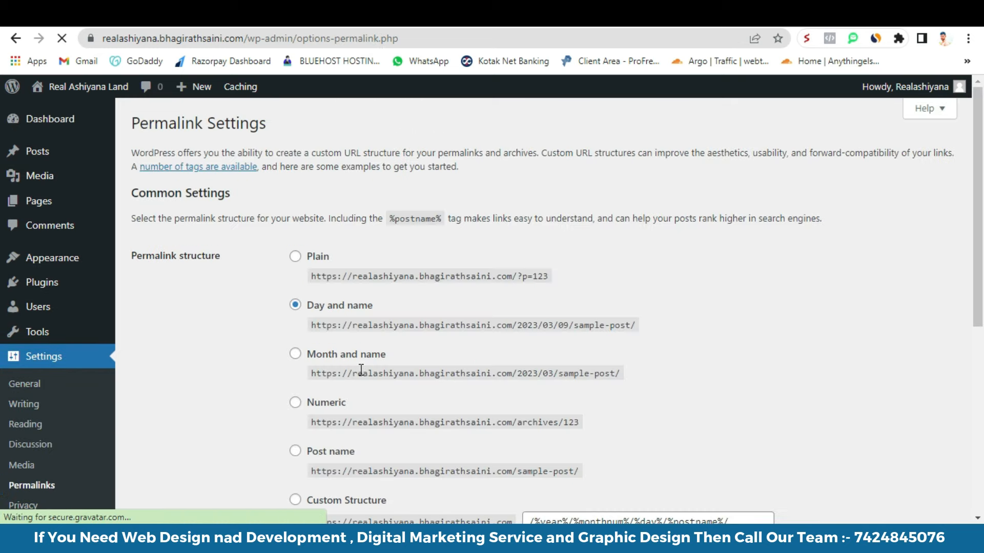
# - Choose the Post name (/%postname%/) permalink structure, then switch to the ChatGPT tab
pyautogui.scroll(-3, 361, 369)
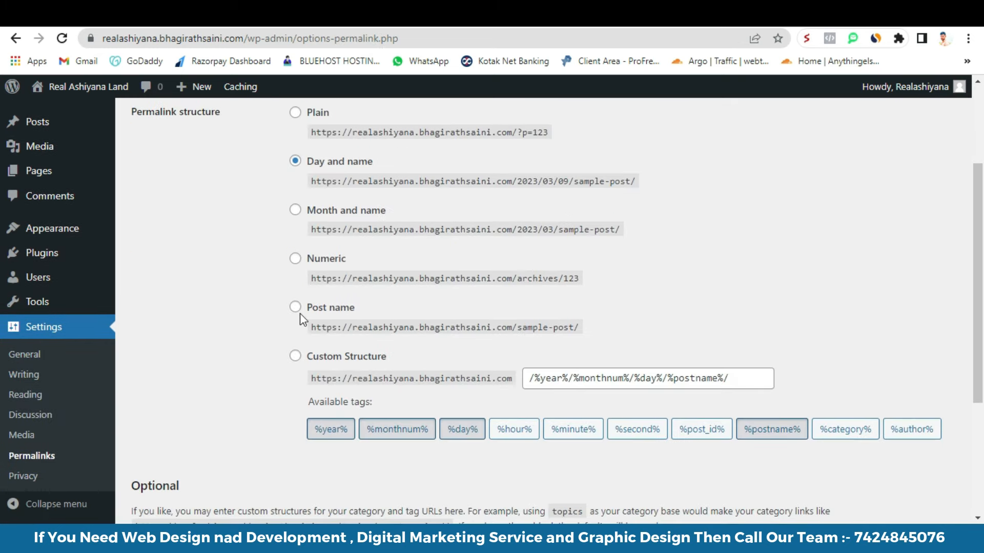
pyautogui.click(296, 308)
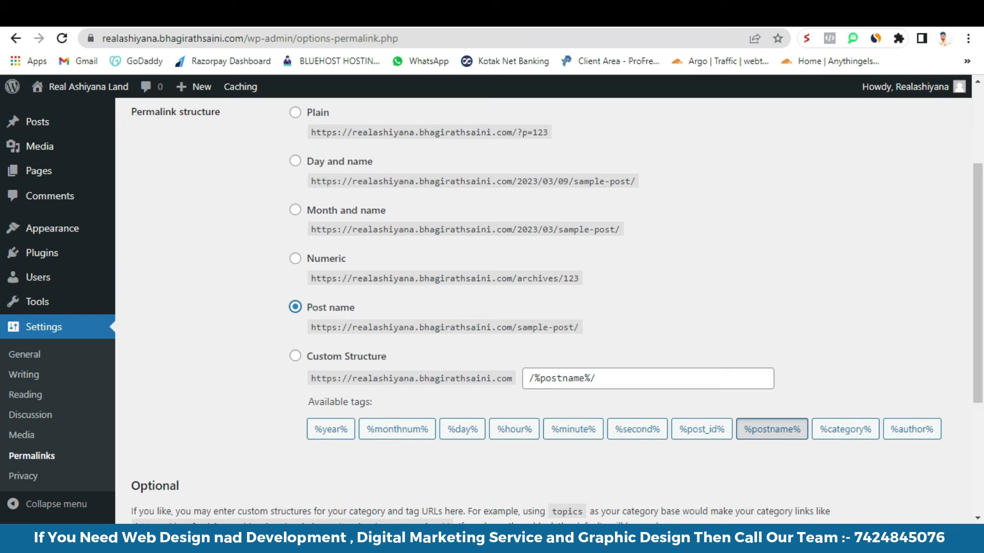
pyautogui.click(148, 15)
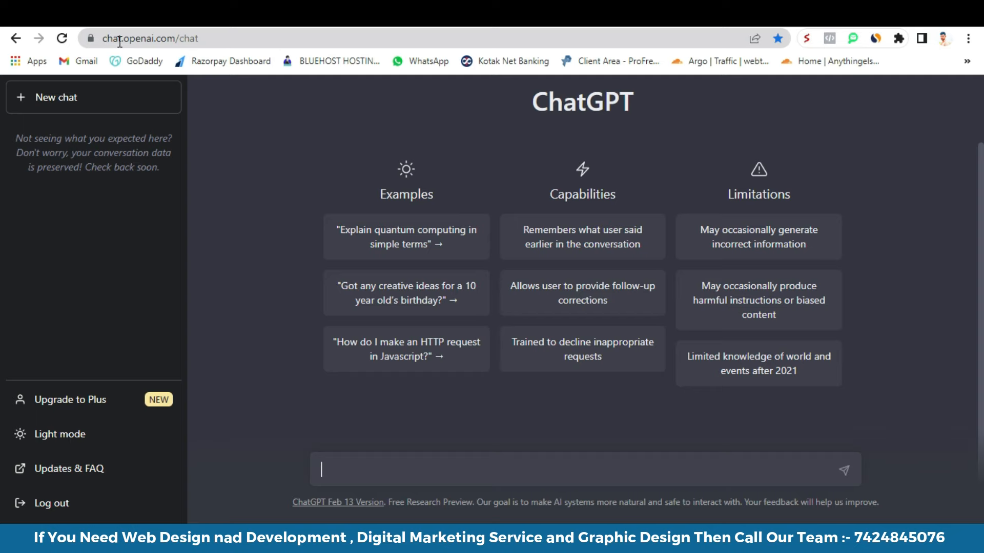
pyautogui.moveTo(180, 40); pyautogui.dragTo(201, 39)
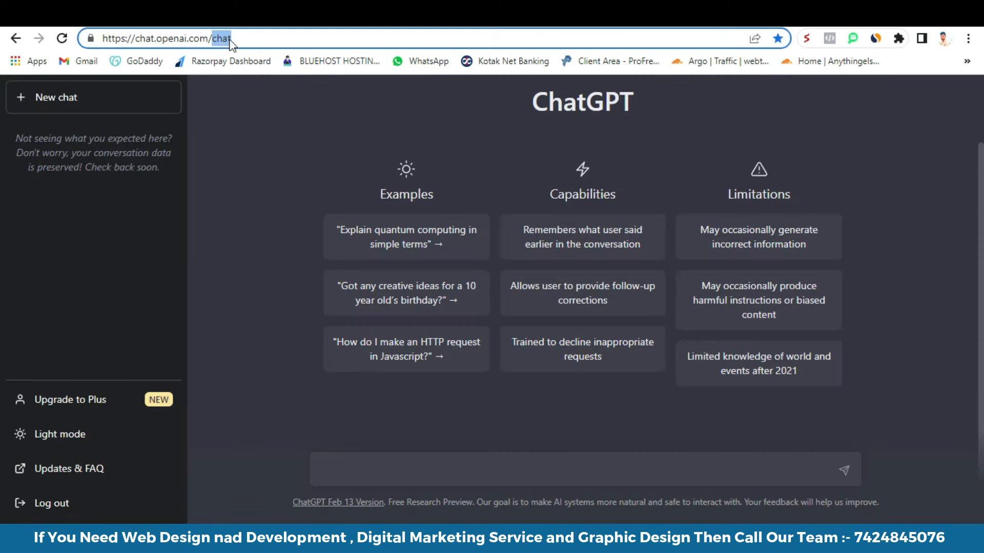
pyautogui.click(238, 39)
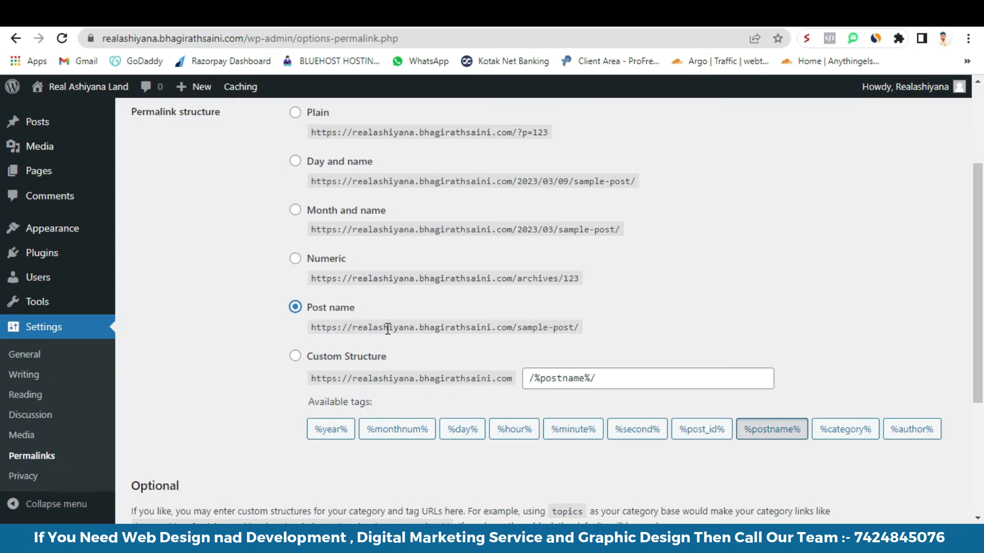
# - Save the Post name permalink structure
pyautogui.scroll(3, 376, 226)
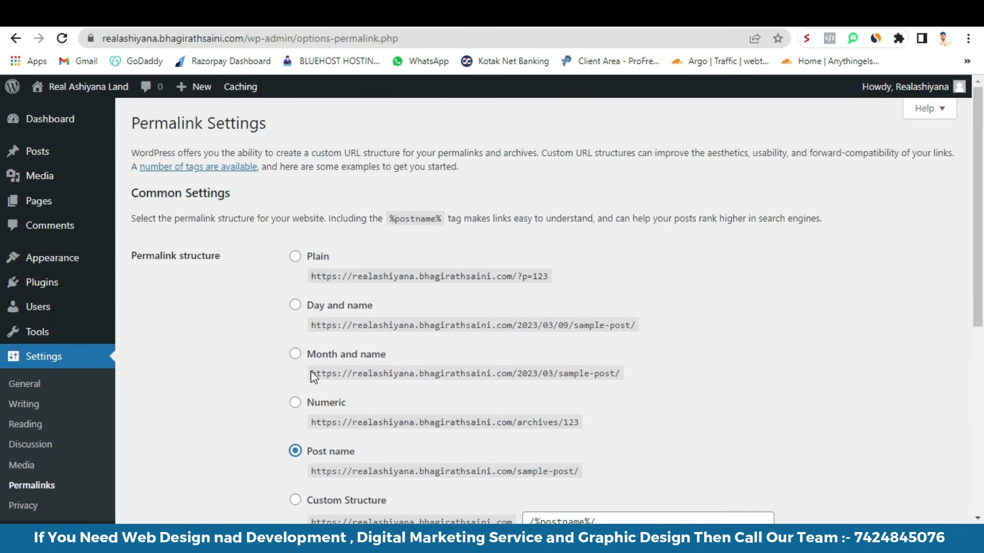
pyautogui.scroll(-4, 314, 376)
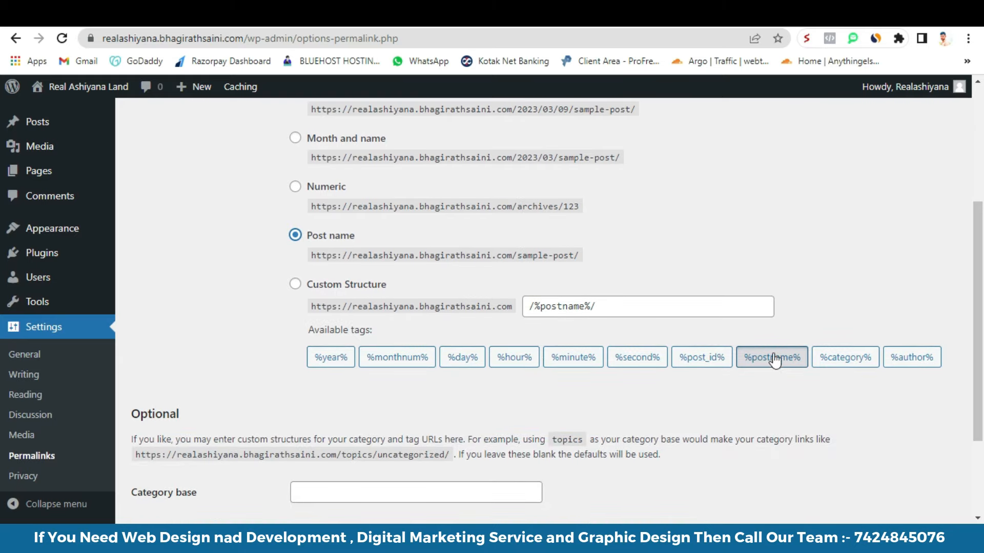
pyautogui.scroll(-3, 297, 417)
pyautogui.click(183, 451)
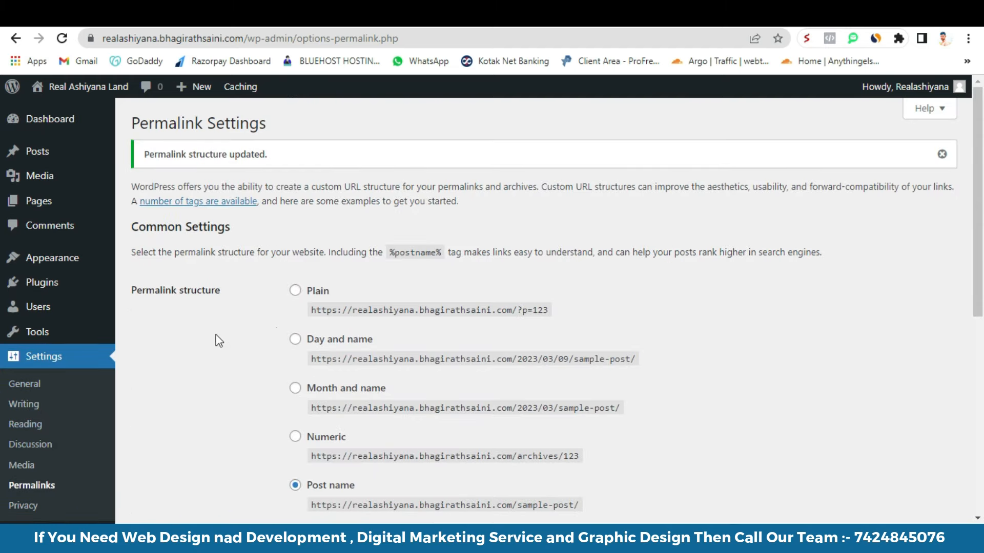
# - Reload the live Contact page to confirm it loads at /contact/, then return to admin
pyautogui.click(651, 15)
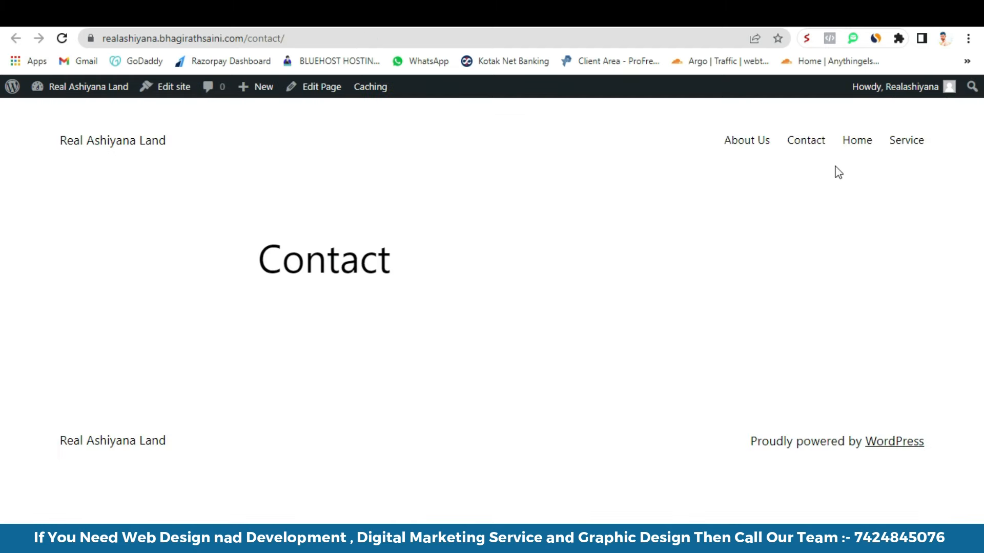
pyautogui.click(61, 38)
pyautogui.click(477, 24)
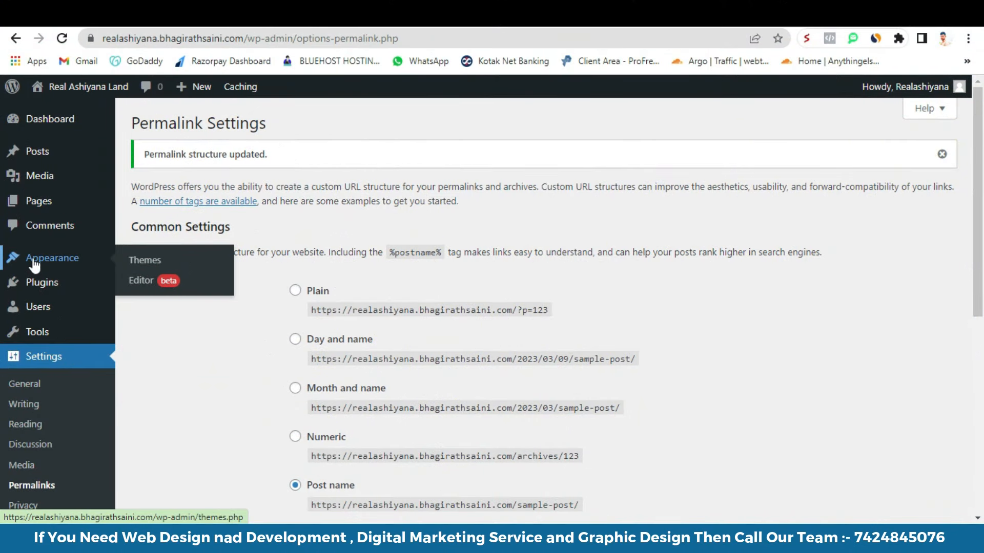
# - In Appearance > Themes, delete the Sinatra theme
pyautogui.scroll(-3, 62, 429)
pyautogui.scroll(3, 52, 359)
pyautogui.moveTo(22, 257)
pyautogui.click(146, 262)
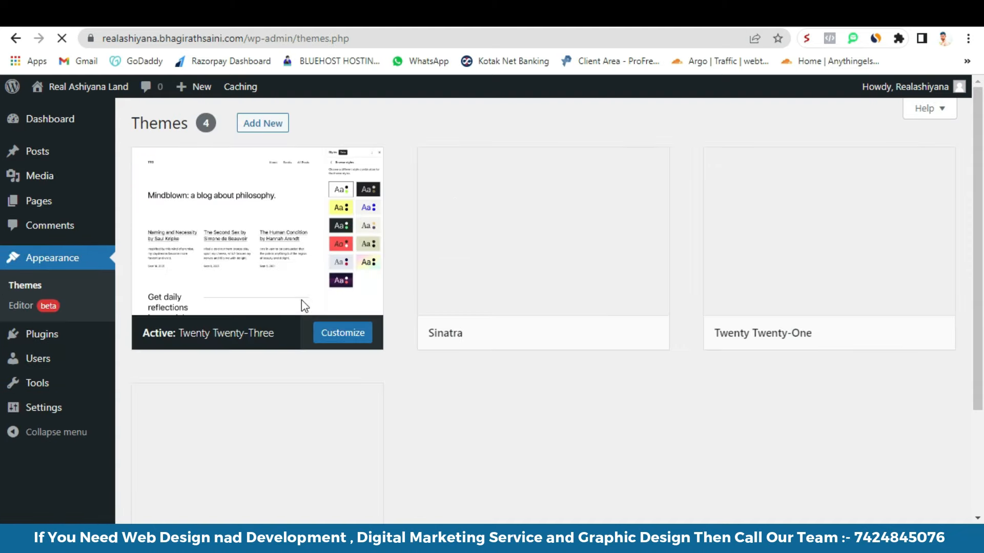
pyautogui.click(516, 235)
pyautogui.click(931, 494)
pyautogui.press('Return')
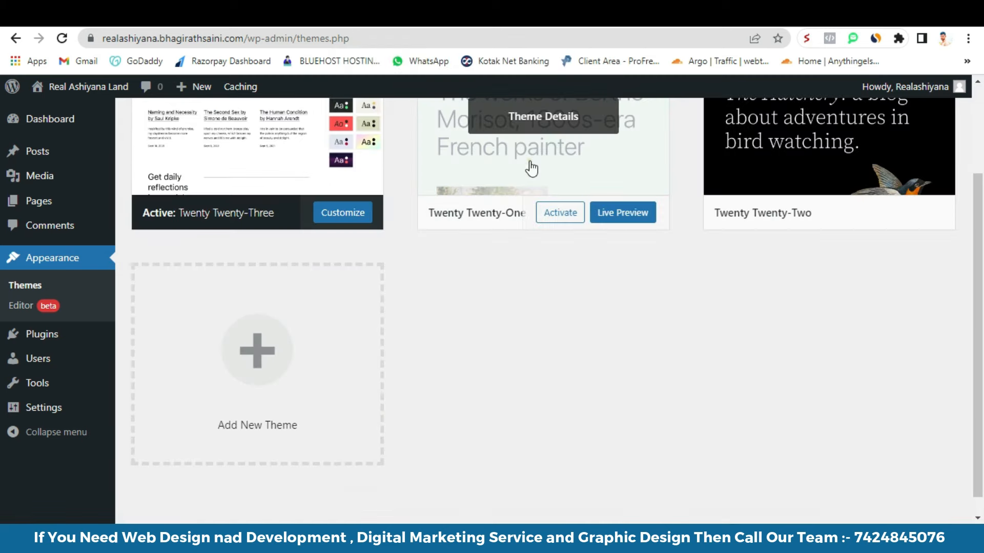
# - Delete the Twenty Twenty-One and Twenty Twenty-Two themes
pyautogui.click(532, 168)
pyautogui.click(923, 493)
pyautogui.click(553, 145)
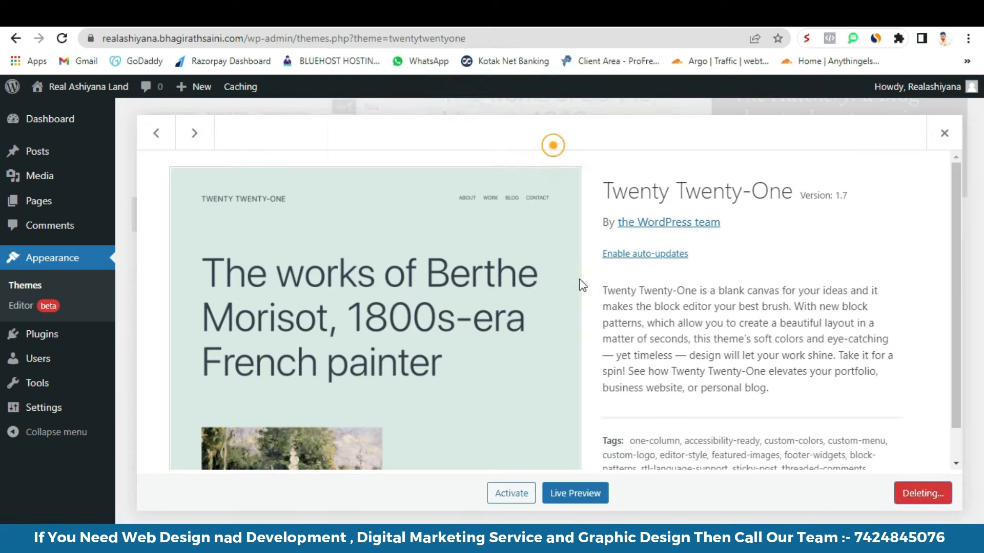
pyautogui.click(552, 235)
pyautogui.click(930, 493)
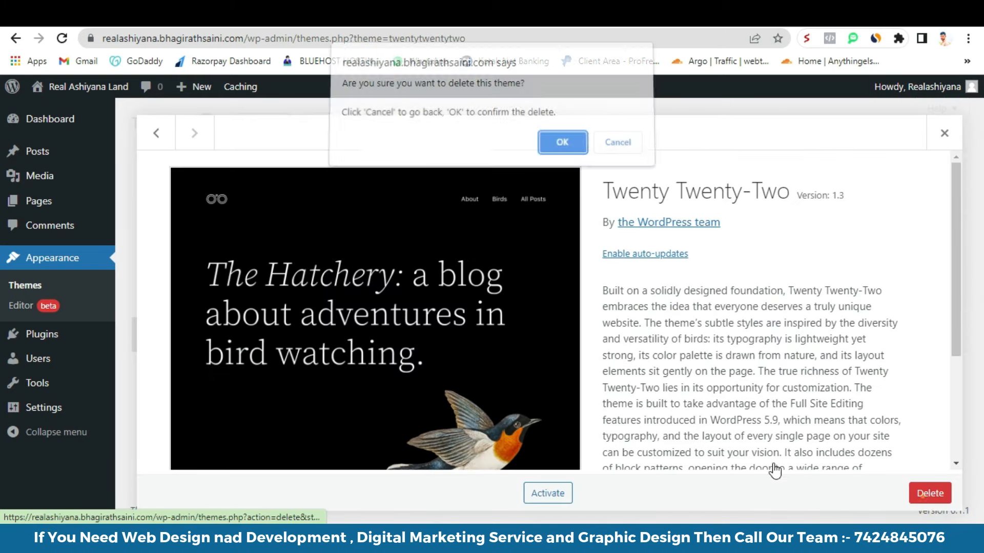
pyautogui.click(559, 144)
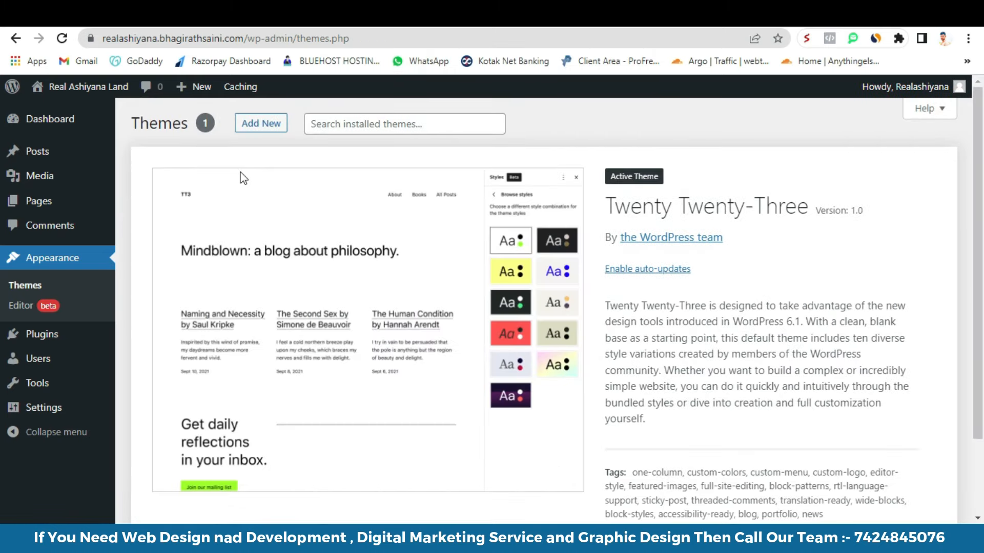
pyautogui.click(260, 123)
# - Search for Astra in Add Themes, install it and activate it
pyautogui.click(797, 170)
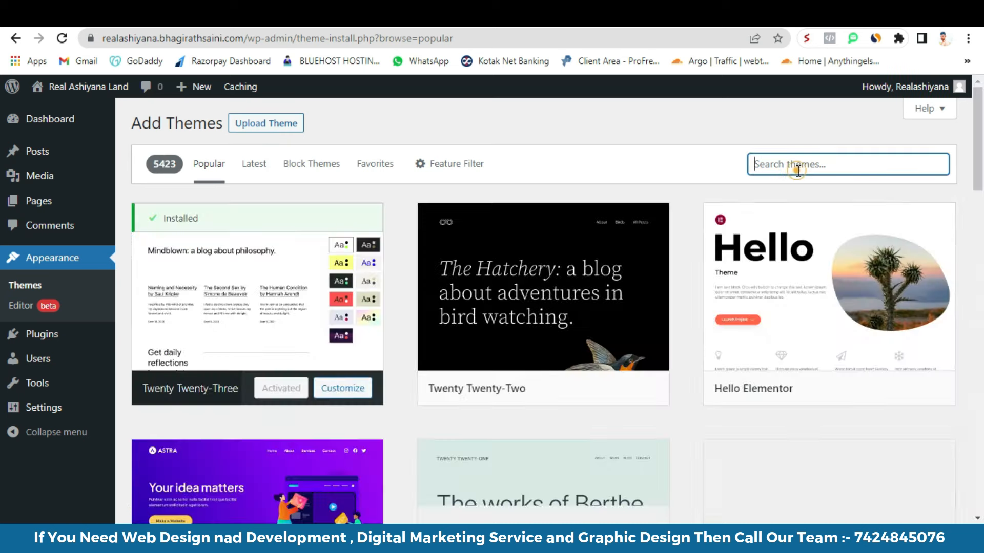
pyautogui.write('astra')
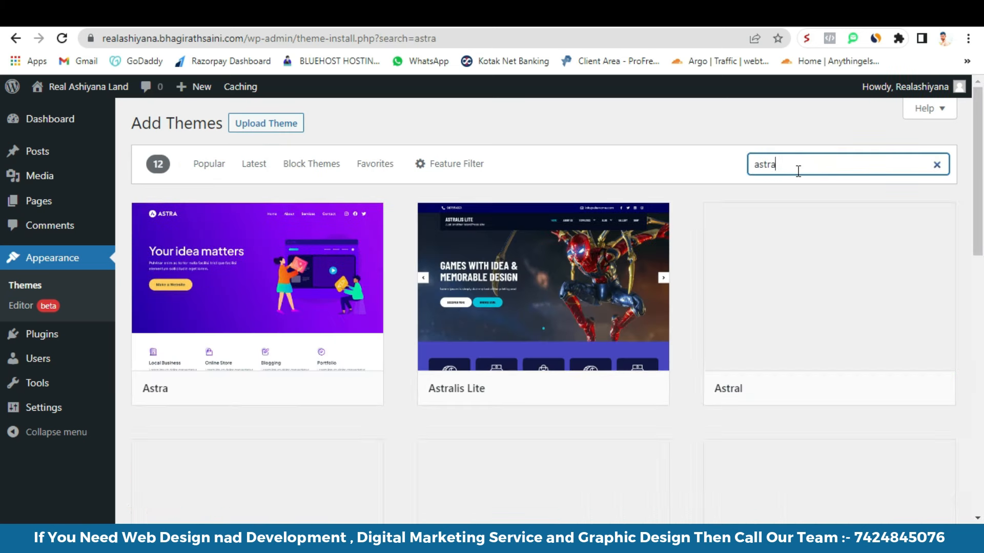
pyautogui.moveTo(252, 374)
pyautogui.click(290, 388)
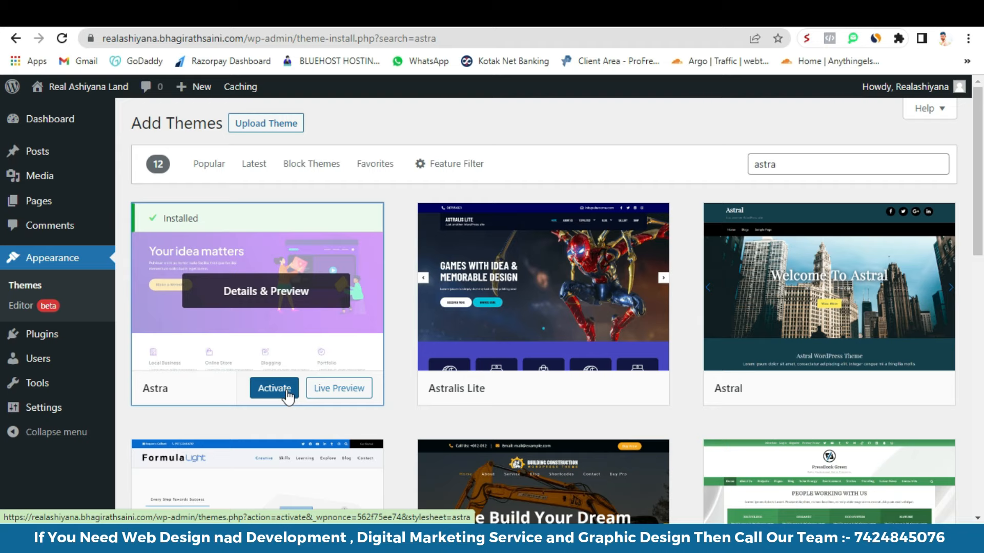
pyautogui.click(287, 389)
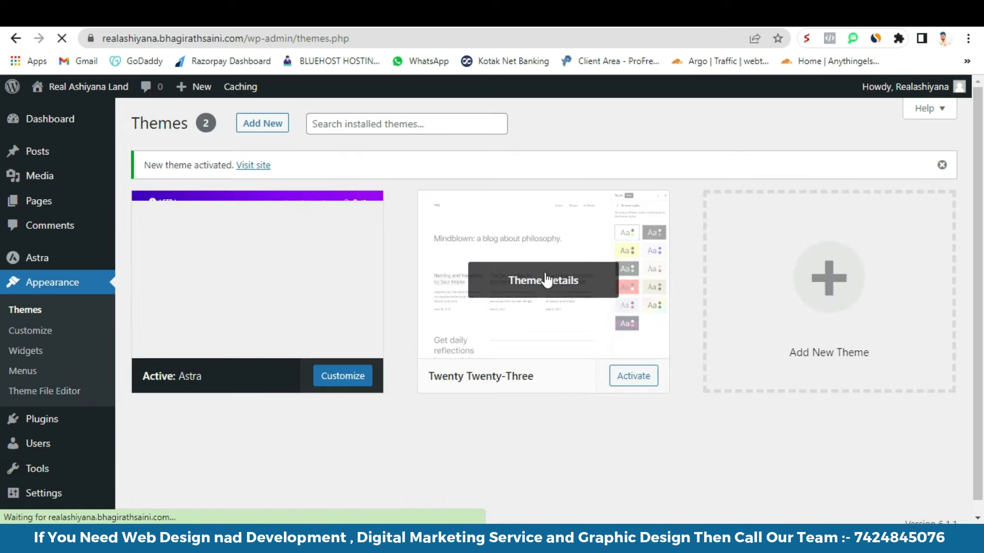
# - Delete the Twenty Twenty-Three theme, leaving Astra as the only theme
pyautogui.click(544, 272)
pyautogui.click(930, 494)
pyautogui.click(543, 146)
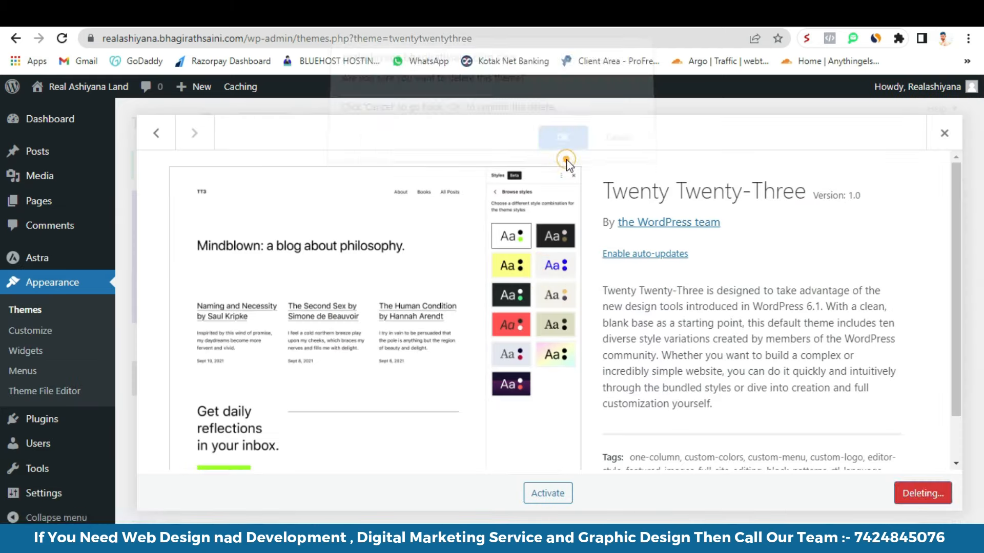
pyautogui.scroll(-5, 505, 188)
pyautogui.scroll(5, 451, 266)
pyautogui.scroll(-5, 461, 272)
pyautogui.scroll(5, 532, 304)
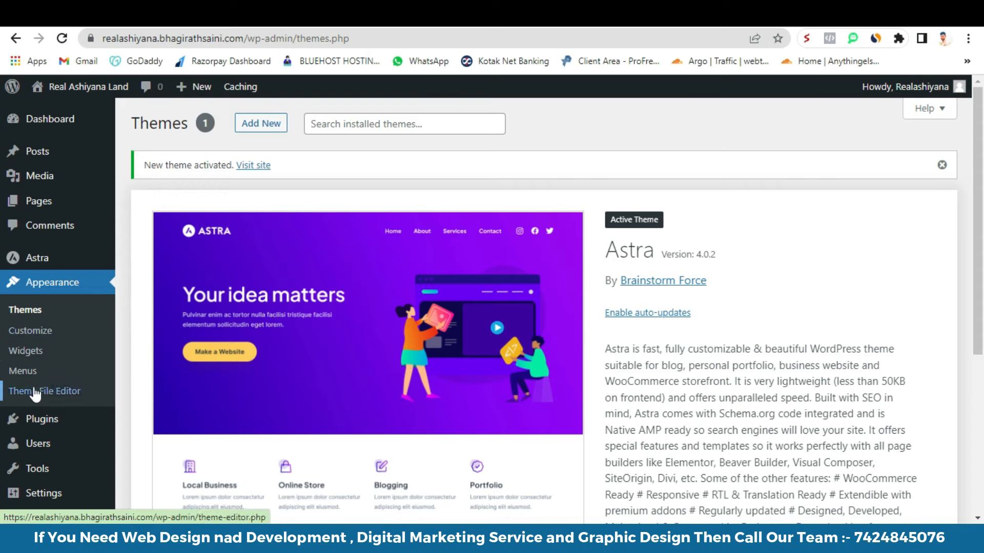
# - In Appearance > Menus, create 'Main Menu' with the Primary Menu location ticked
pyautogui.rightClick(21, 370)
pyautogui.click(61, 380)
pyautogui.click(60, 374)
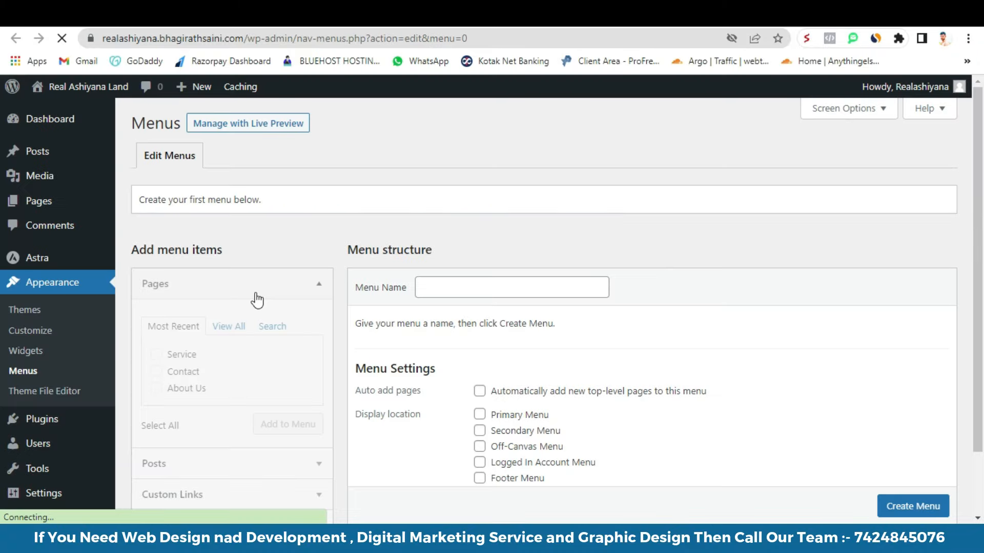
pyautogui.click(466, 290)
pyautogui.write('Main')
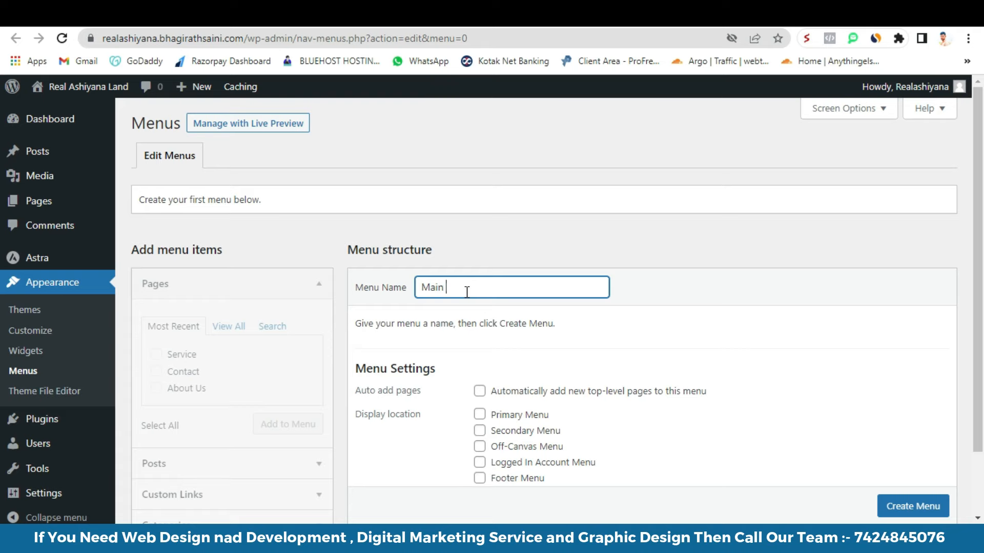
pyautogui.write(' Menu')
pyautogui.scroll(-2, 469, 293)
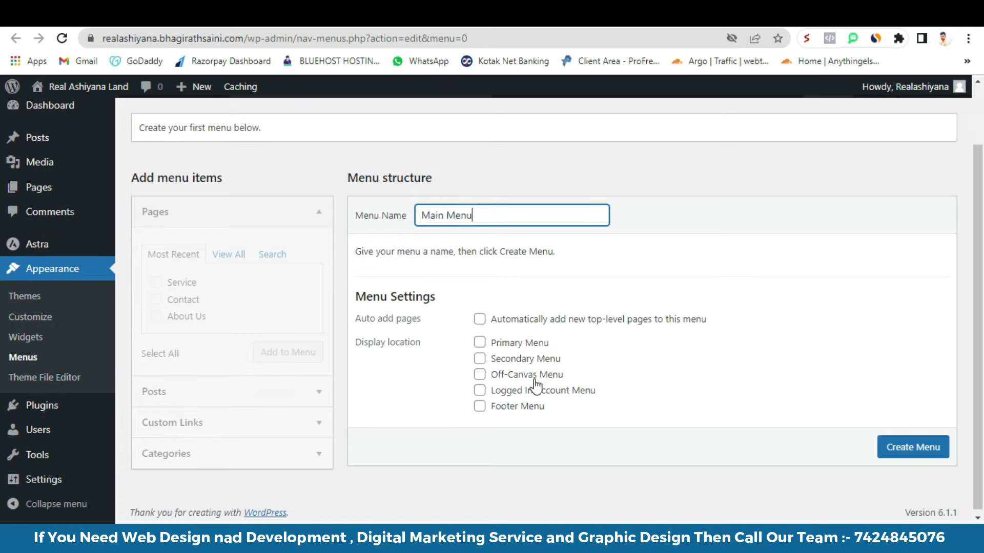
pyautogui.click(480, 342)
pyautogui.click(910, 453)
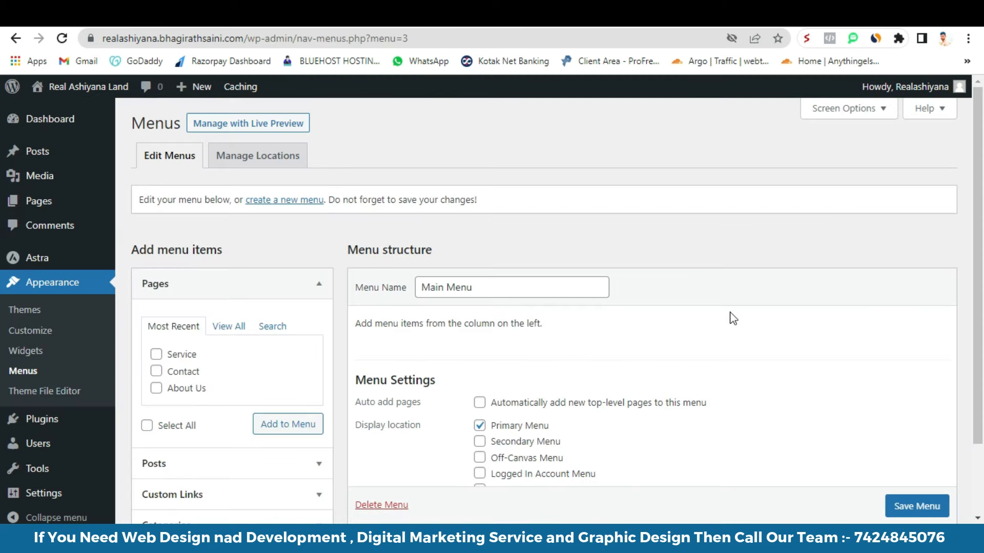
pyautogui.scroll(-2, 733, 318)
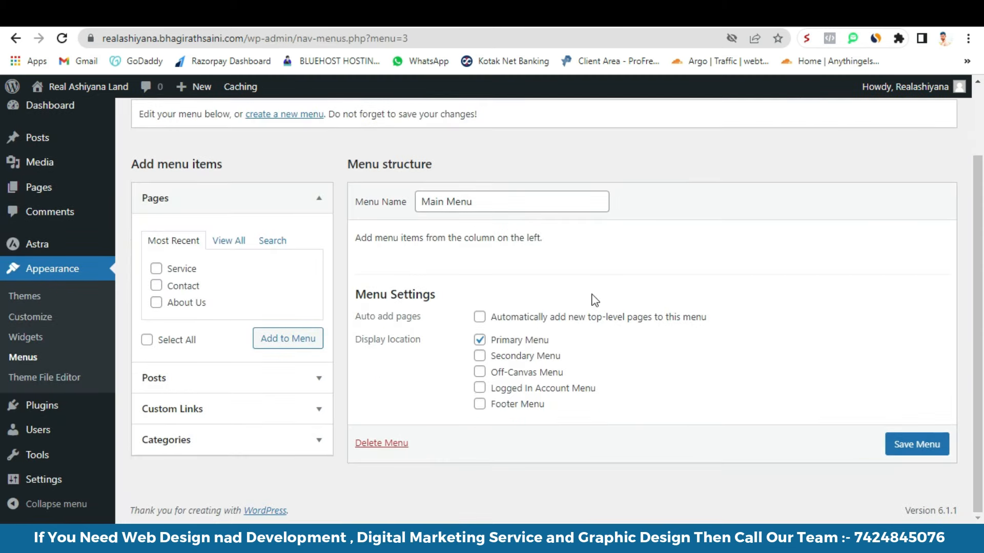
# - Add the Home, About Us, Contact and Service pages to Main Menu
pyautogui.click(226, 240)
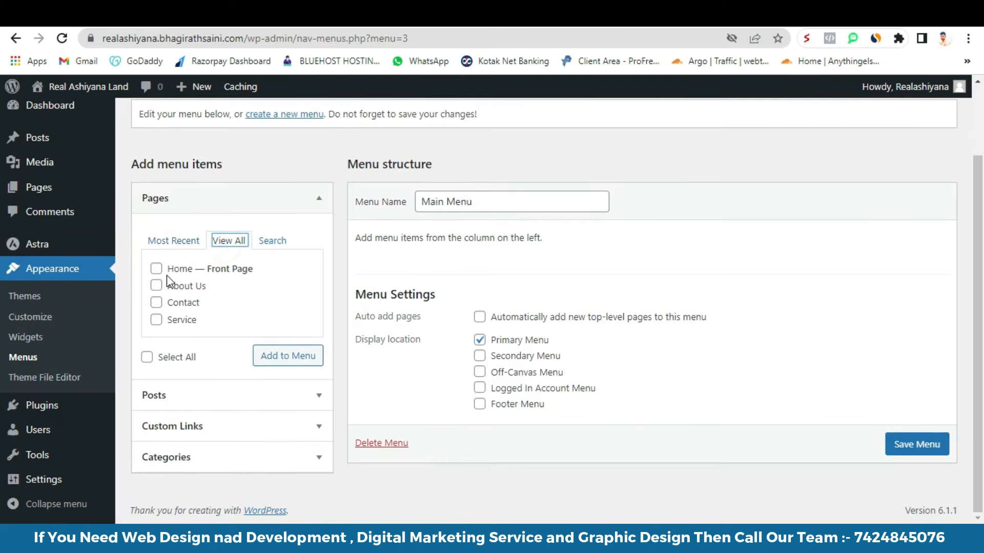
pyautogui.click(156, 268)
pyautogui.click(157, 285)
pyautogui.click(156, 302)
pyautogui.click(157, 319)
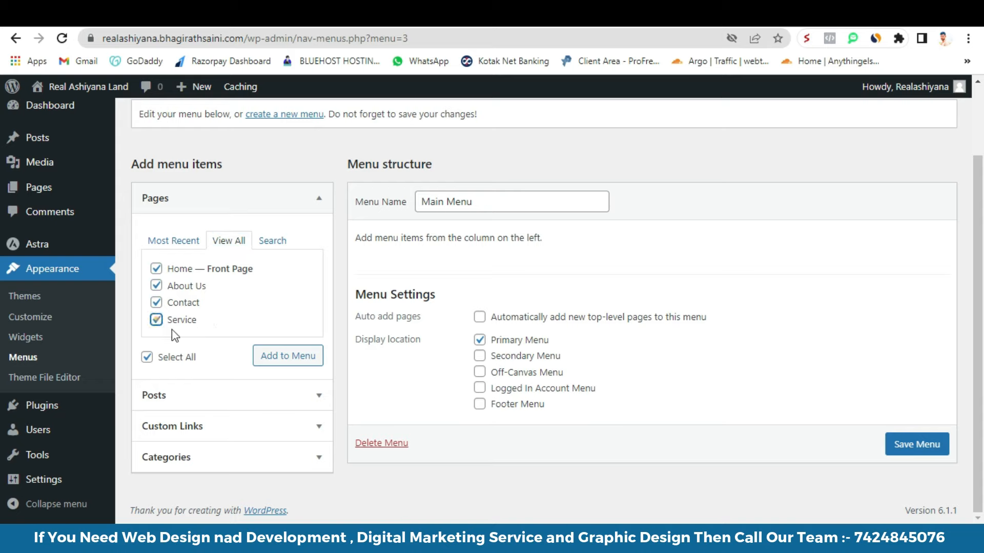
pyautogui.click(288, 357)
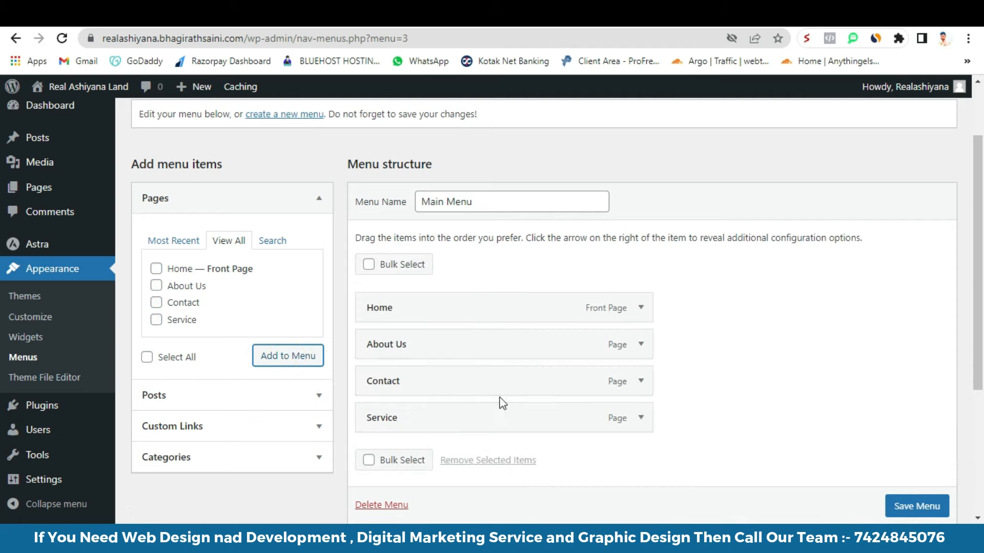
# - Move Service above Contact and save Main Menu
pyautogui.moveTo(450, 418); pyautogui.dragTo(449, 372)
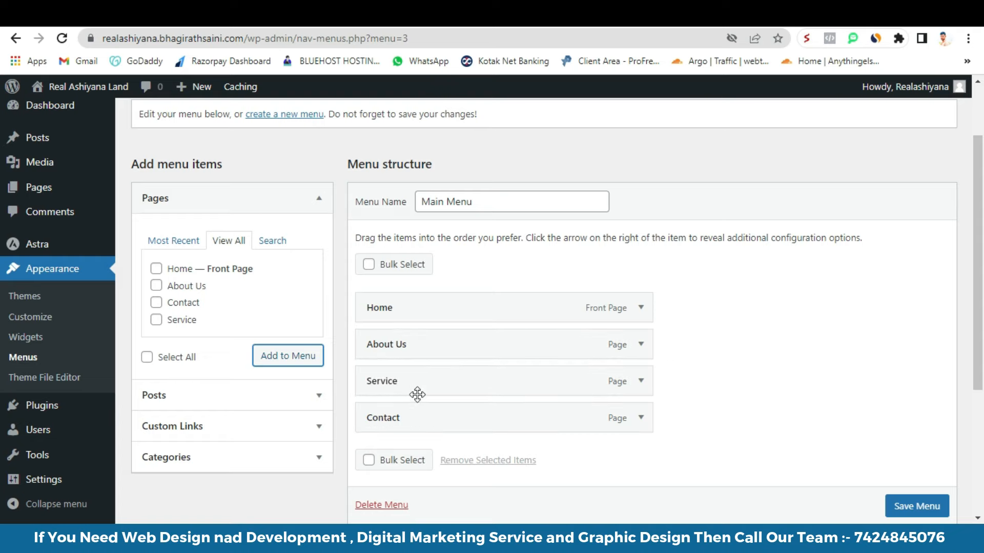
pyautogui.click(731, 22)
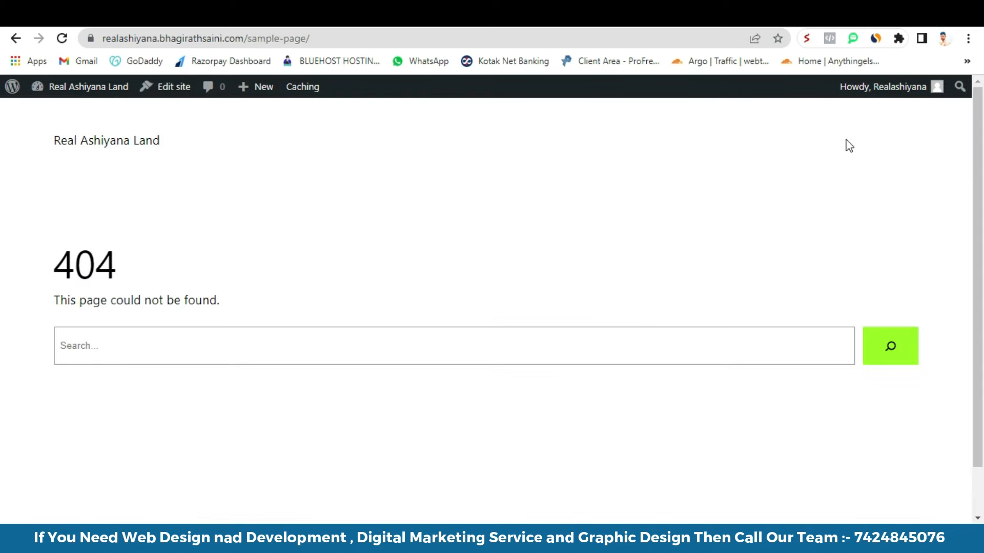
pyautogui.click(661, 17)
pyautogui.scroll(-2, 438, 347)
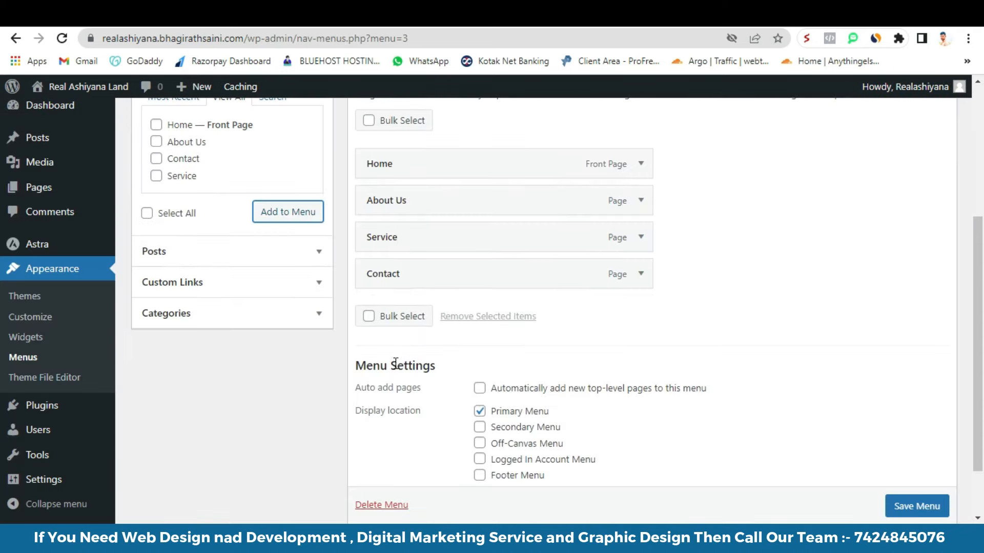
pyautogui.scroll(-1, 846, 511)
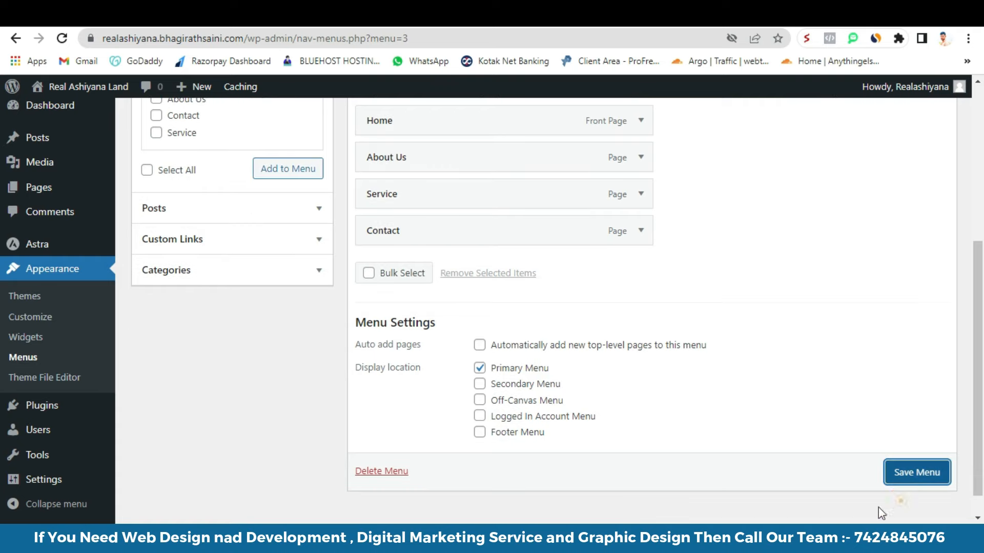
pyautogui.click(921, 472)
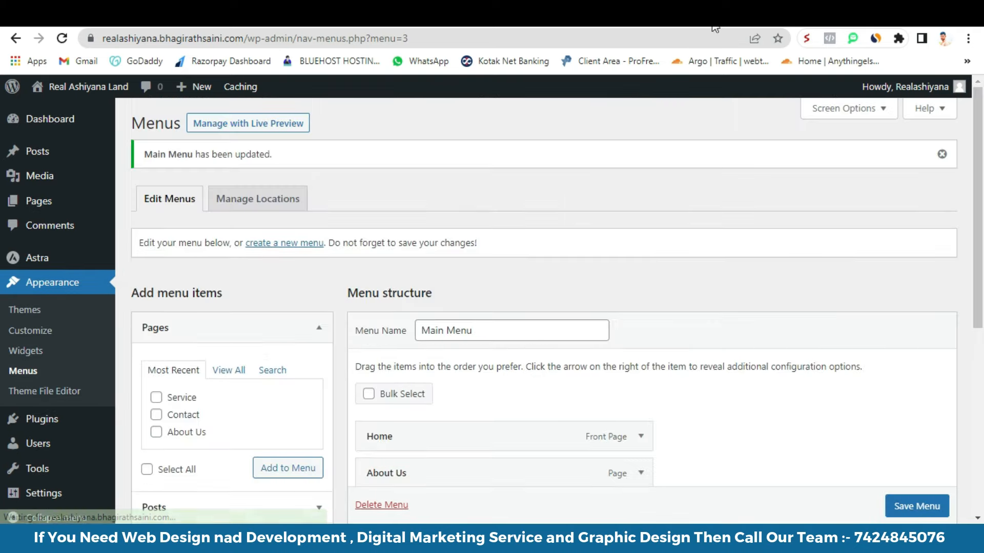
pyautogui.click(726, 21)
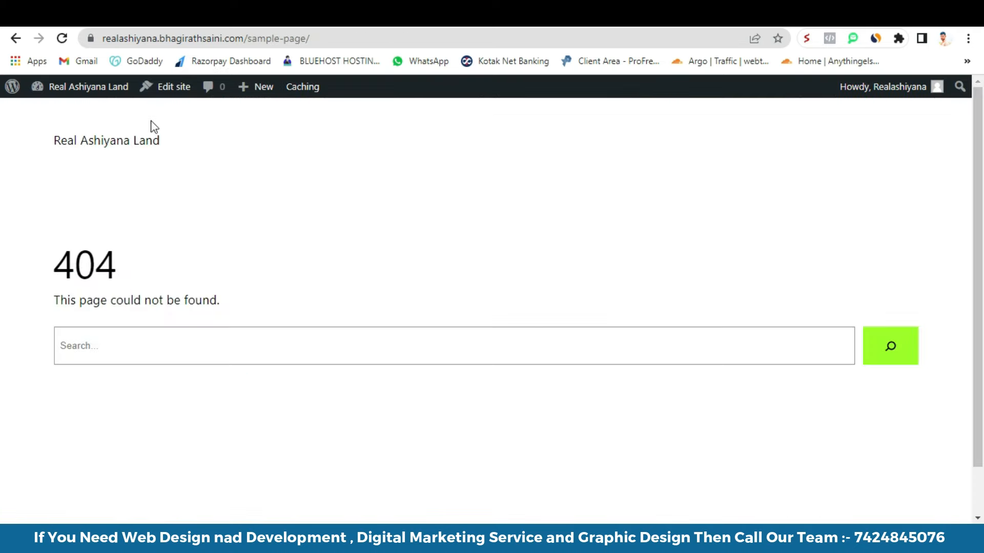
# - Reload the live site to check the new menu, then check the homepage in Settings > Reading
pyautogui.click(62, 39)
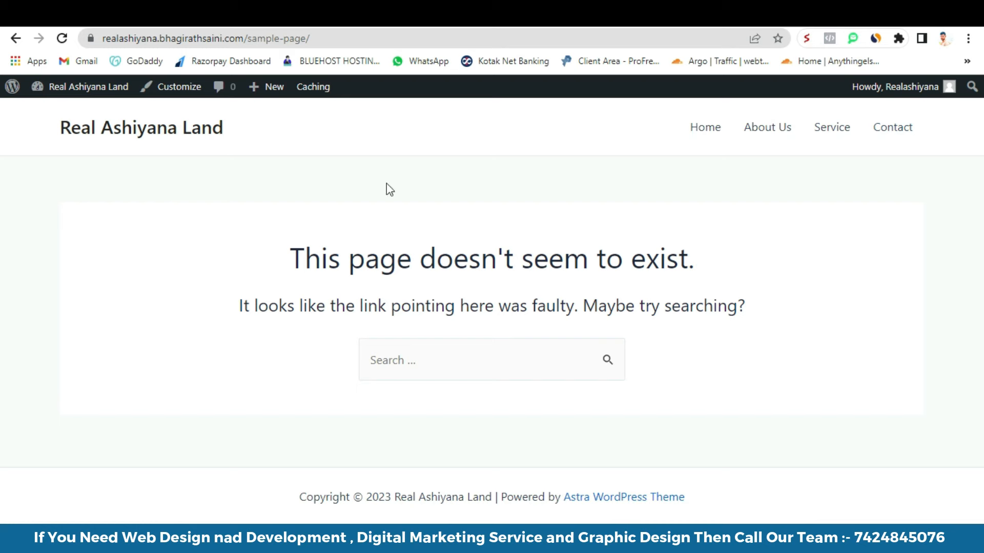
pyautogui.click(642, 22)
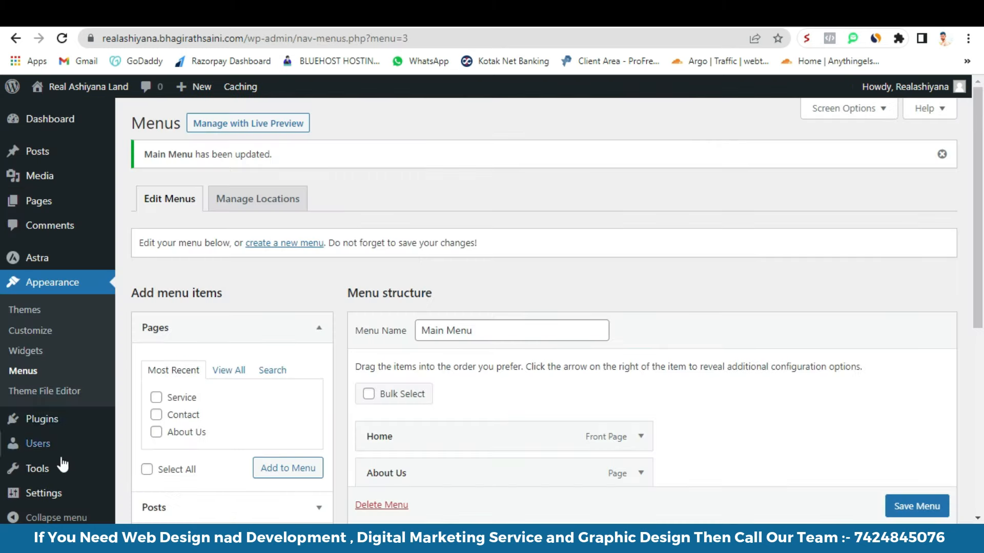
pyautogui.scroll(-3, 53, 477)
pyautogui.moveTo(53, 477)
pyautogui.click(147, 401)
pyautogui.click(395, 221)
pyautogui.click(396, 221)
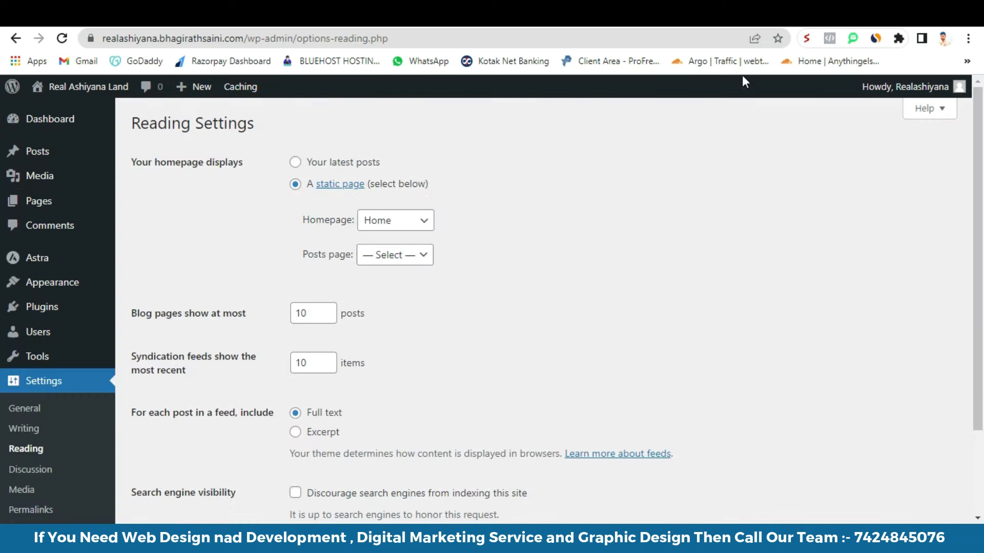
pyautogui.moveTo(66, 318)
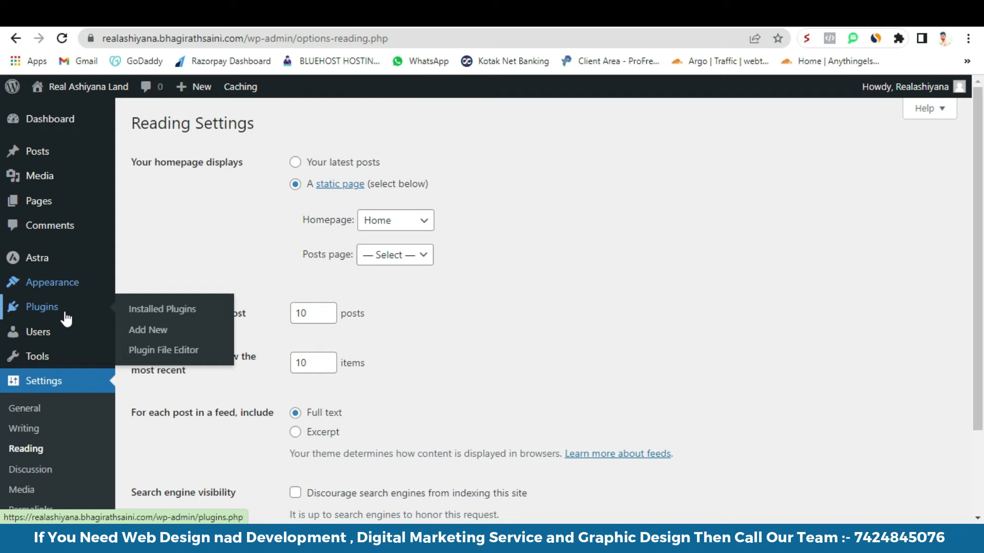
pyautogui.moveTo(69, 294)
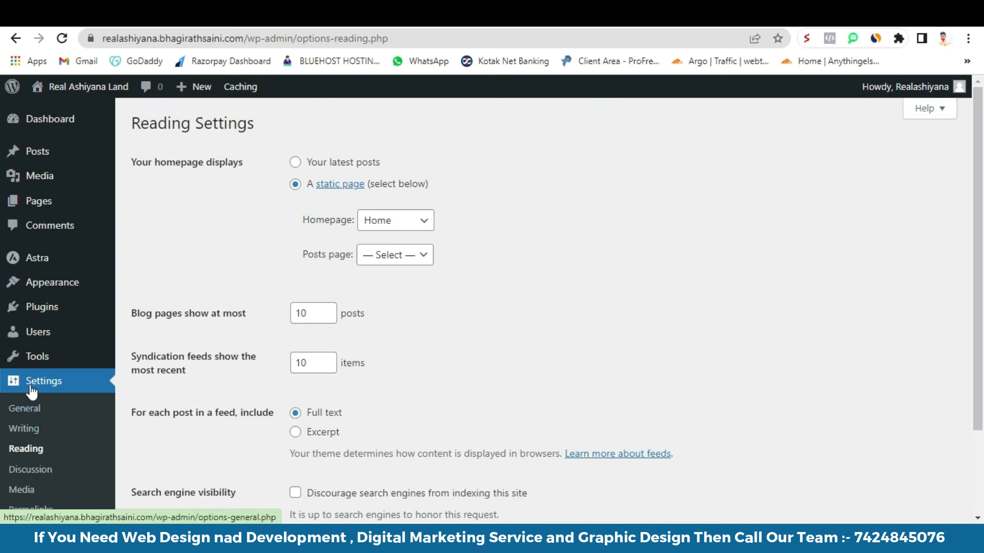
pyautogui.scroll(-2, 31, 392)
pyautogui.scroll(2, 34, 368)
pyautogui.moveTo(36, 308)
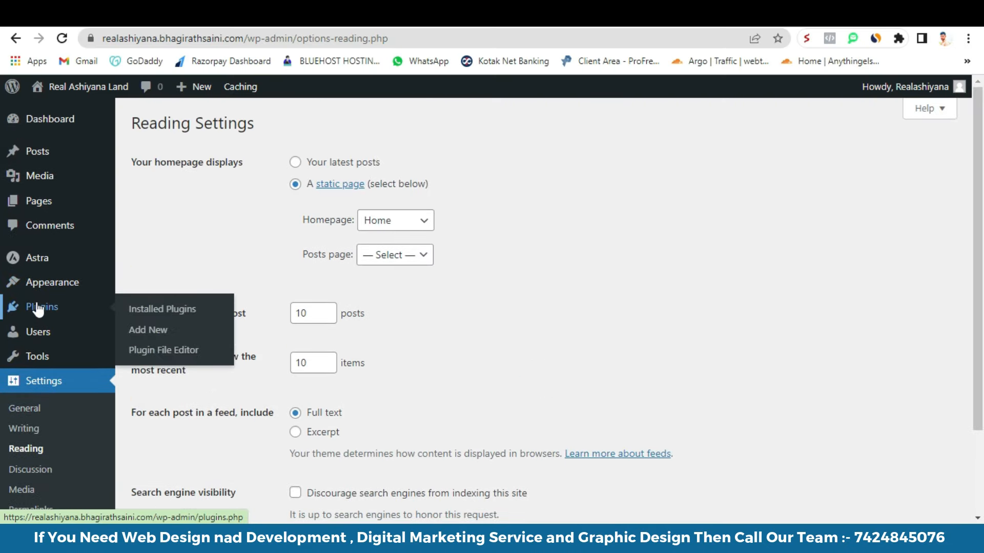
pyautogui.rightClick(155, 314)
# - Install and activate the Starter Templates plugin
pyautogui.click(162, 310)
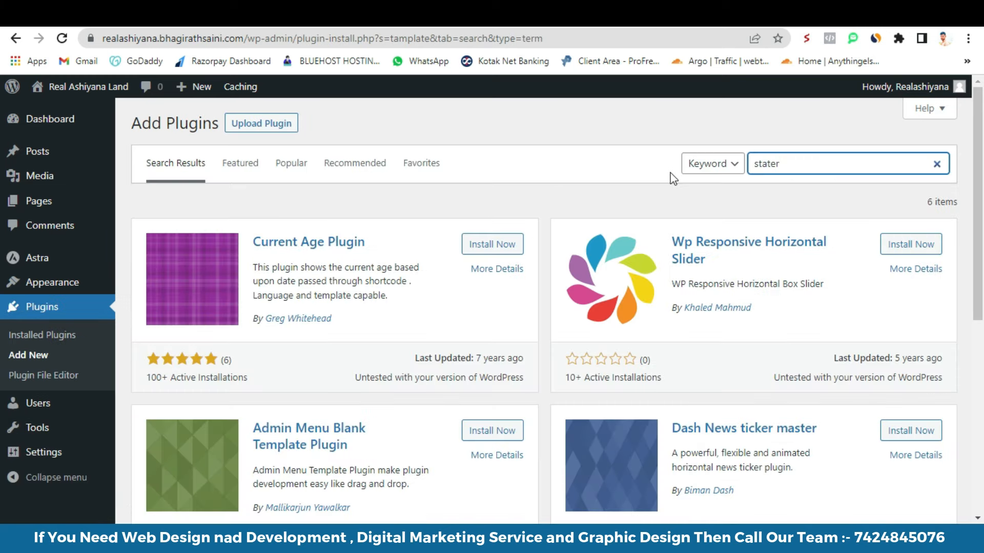
pyautogui.scroll(-5, 293, 318)
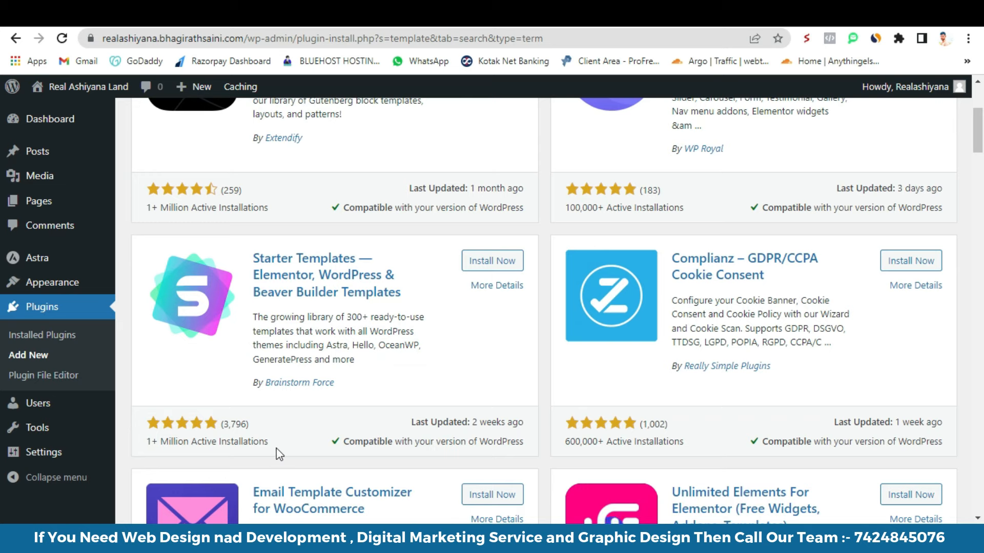
pyautogui.click(496, 260)
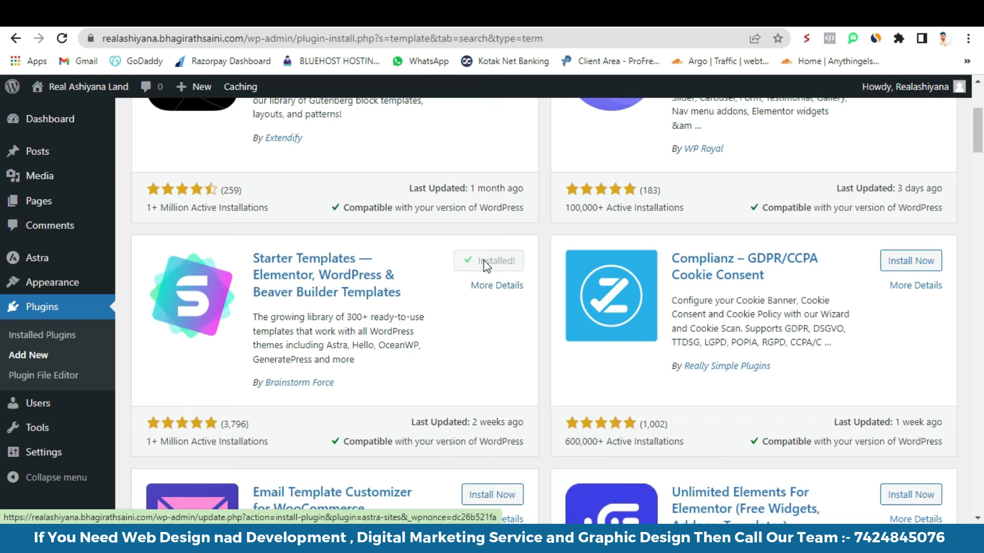
pyautogui.click(497, 263)
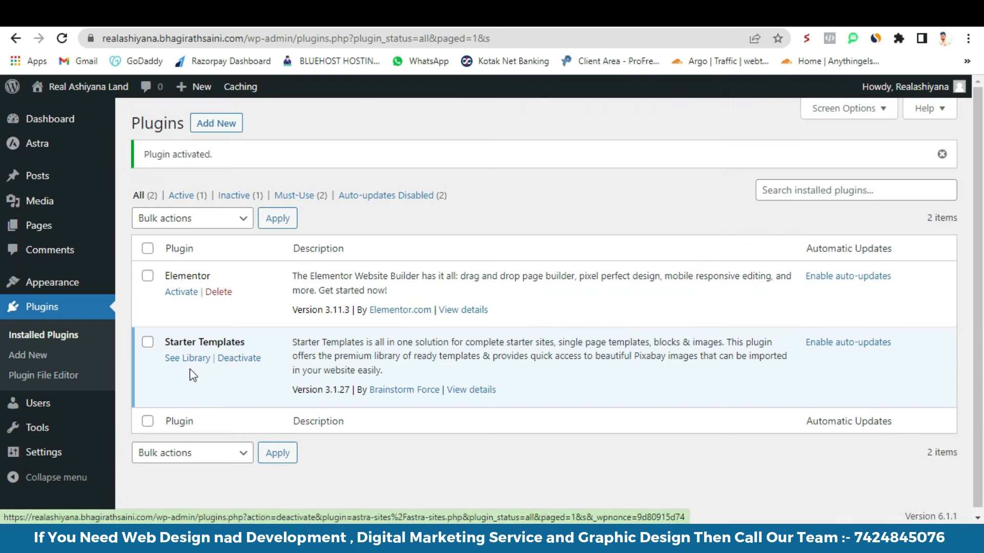
# - Activate the Elementor plugin from Installed Plugins
pyautogui.click(181, 292)
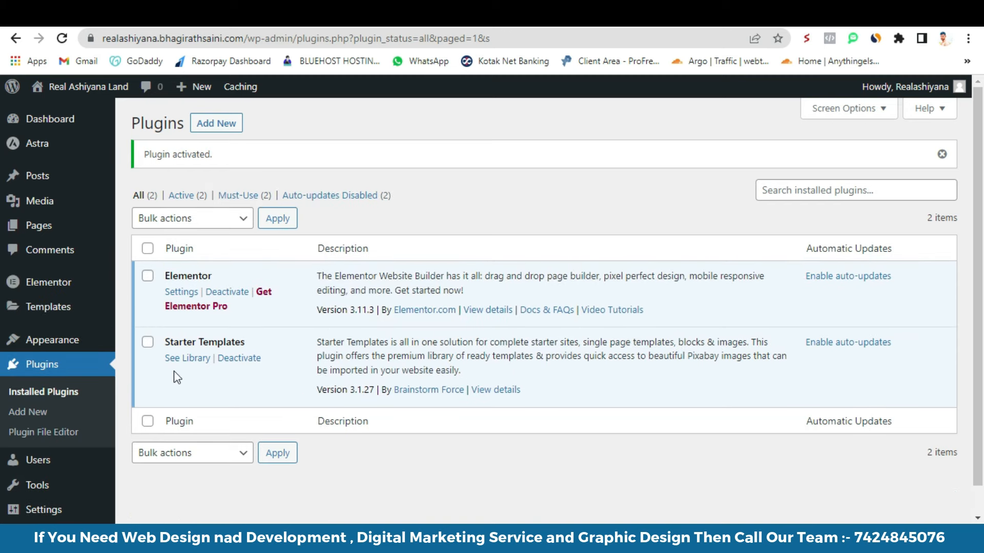
pyautogui.moveTo(65, 320)
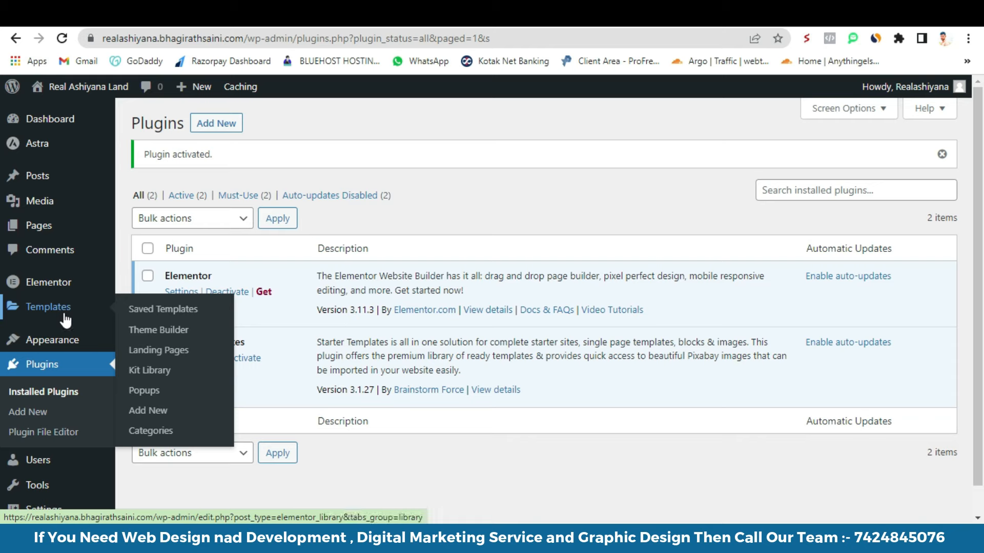
pyautogui.moveTo(48, 346)
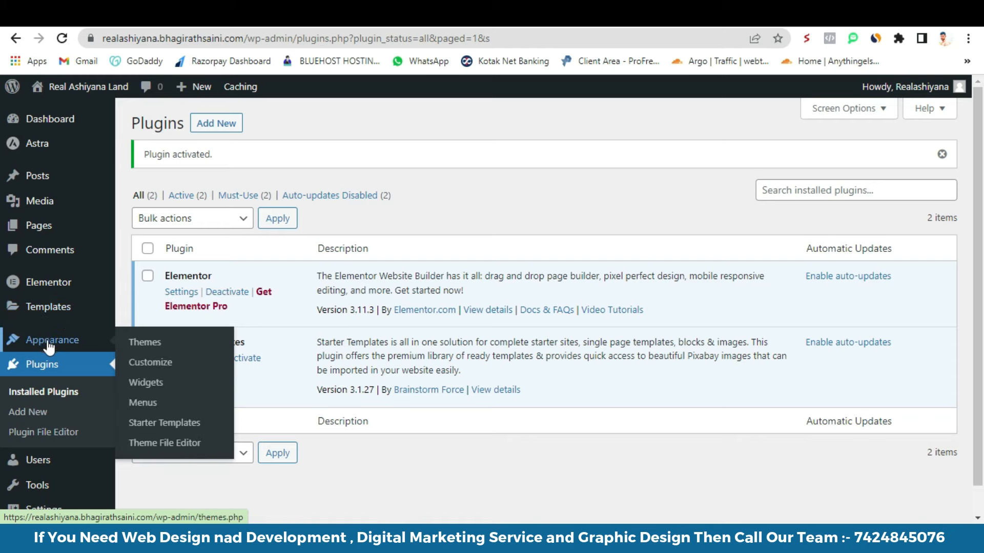
# - Start building the website in Starter Templates with Elementor as the page builder
pyautogui.click(172, 425)
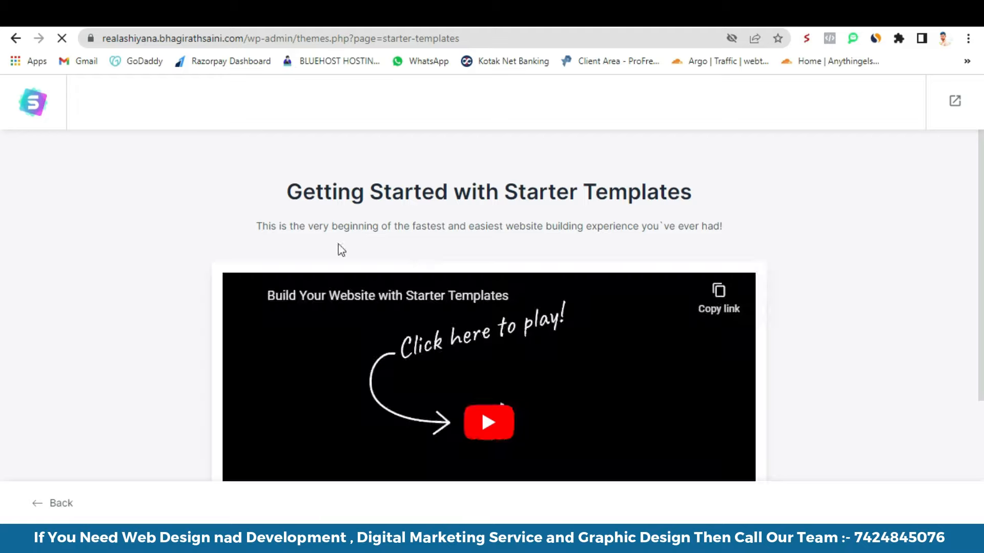
pyautogui.scroll(-3, 768, 241)
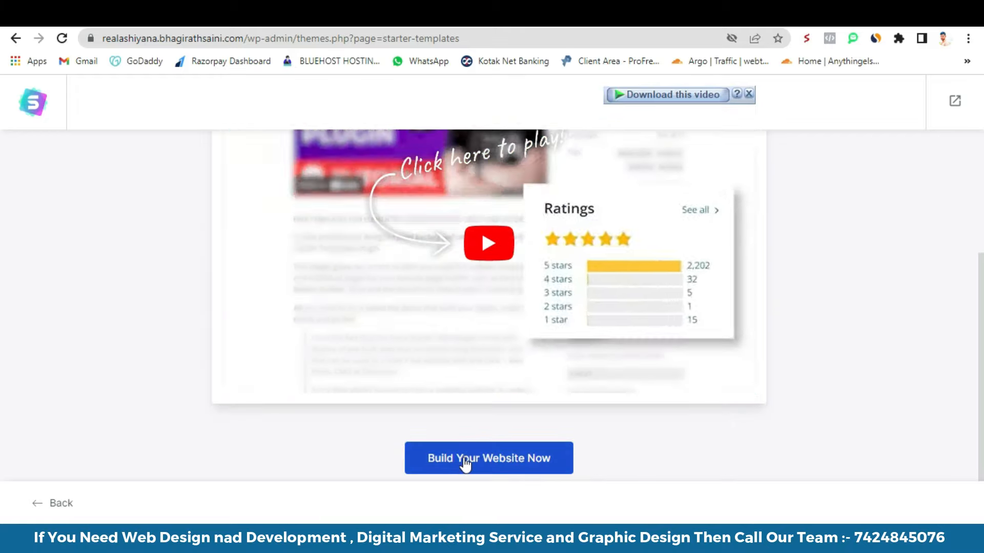
pyautogui.click(465, 464)
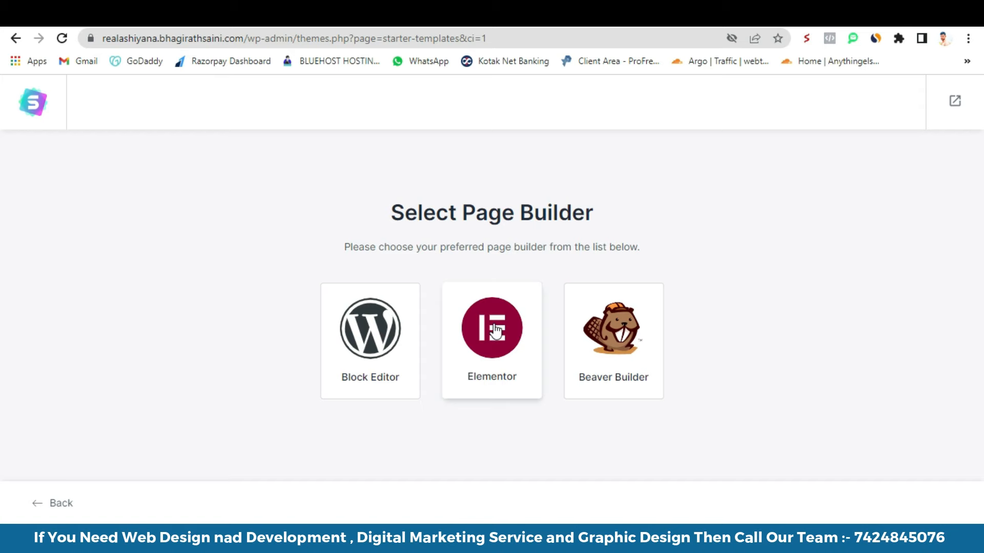
pyautogui.click(498, 384)
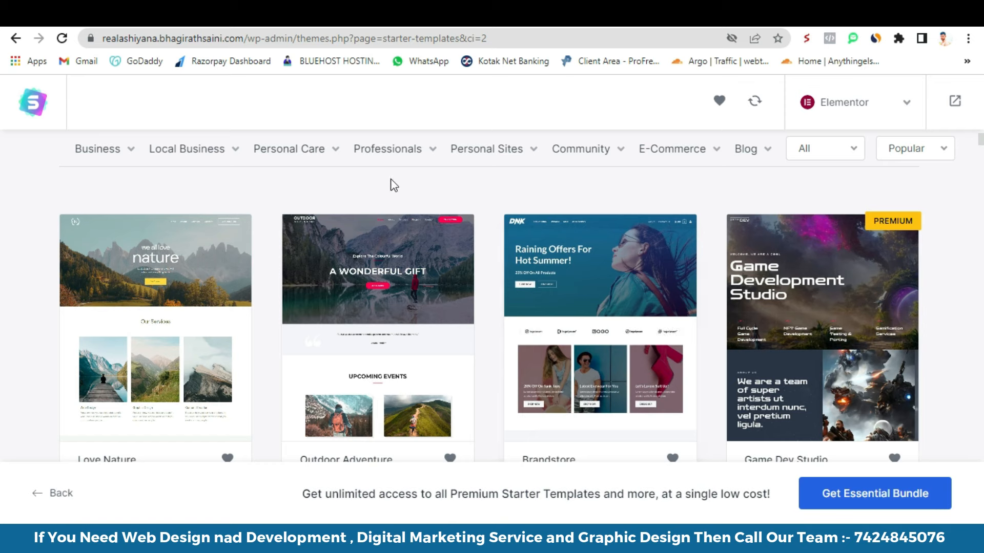
# - Filter the template library to Business > Real Estate templates
pyautogui.moveTo(220, 150)
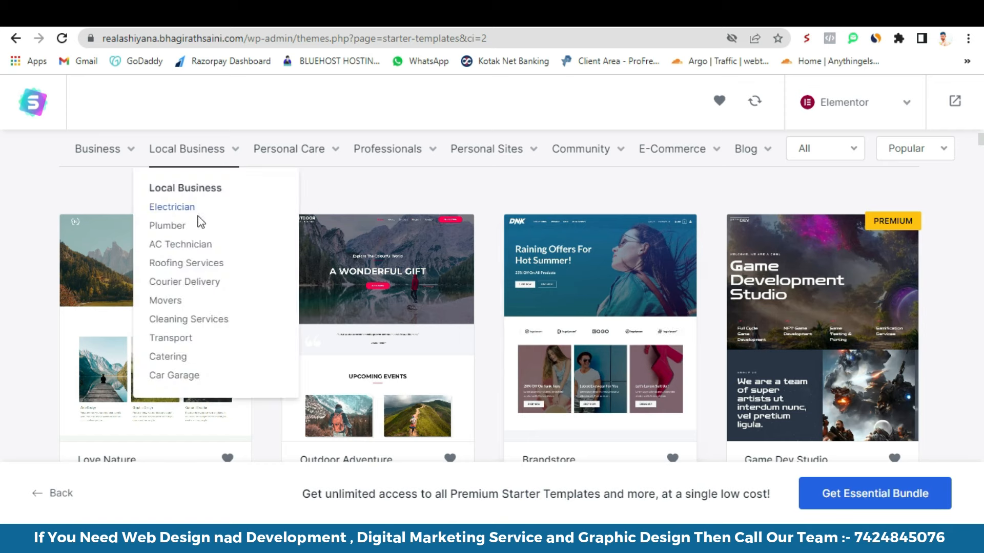
pyautogui.moveTo(385, 156)
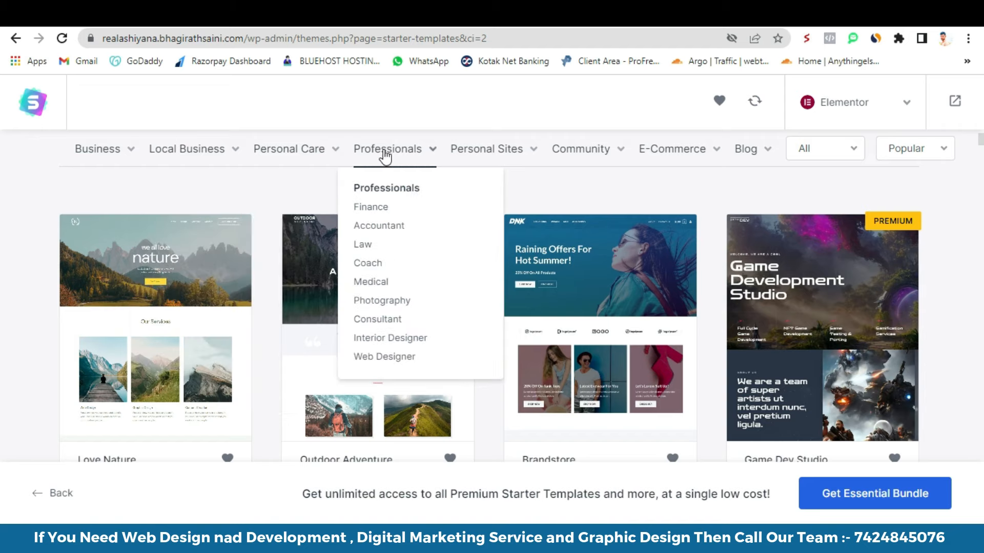
pyautogui.moveTo(501, 190)
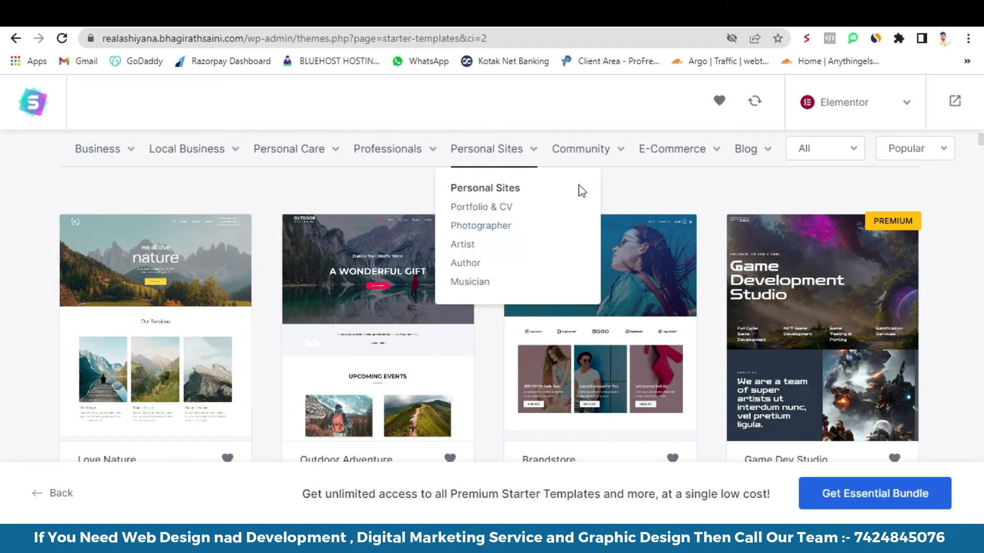
pyautogui.moveTo(676, 154)
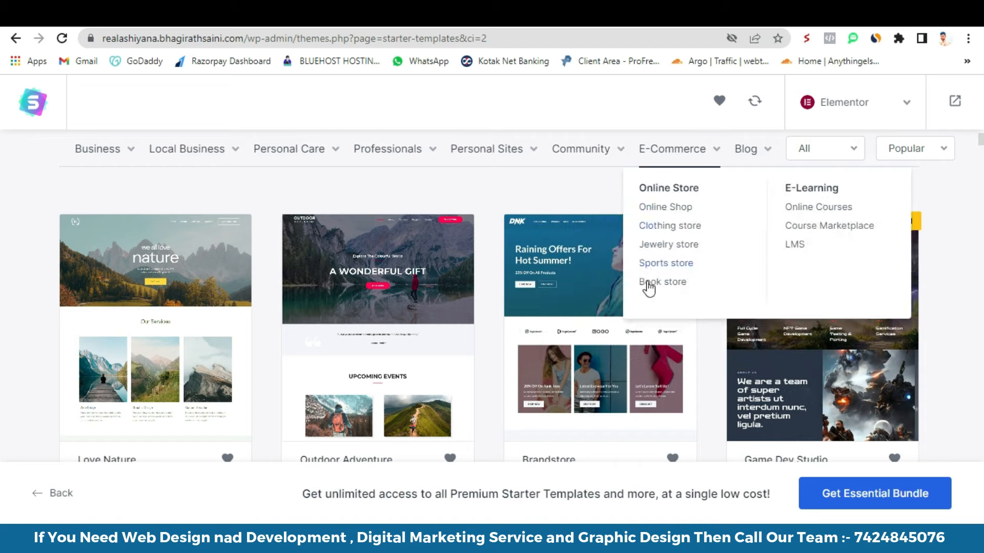
pyautogui.moveTo(110, 163)
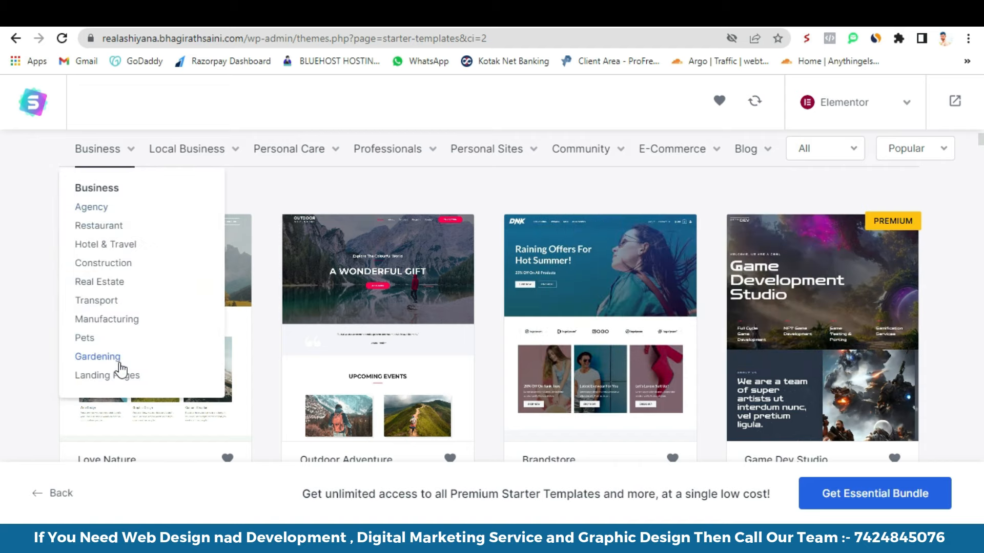
pyautogui.click(90, 283)
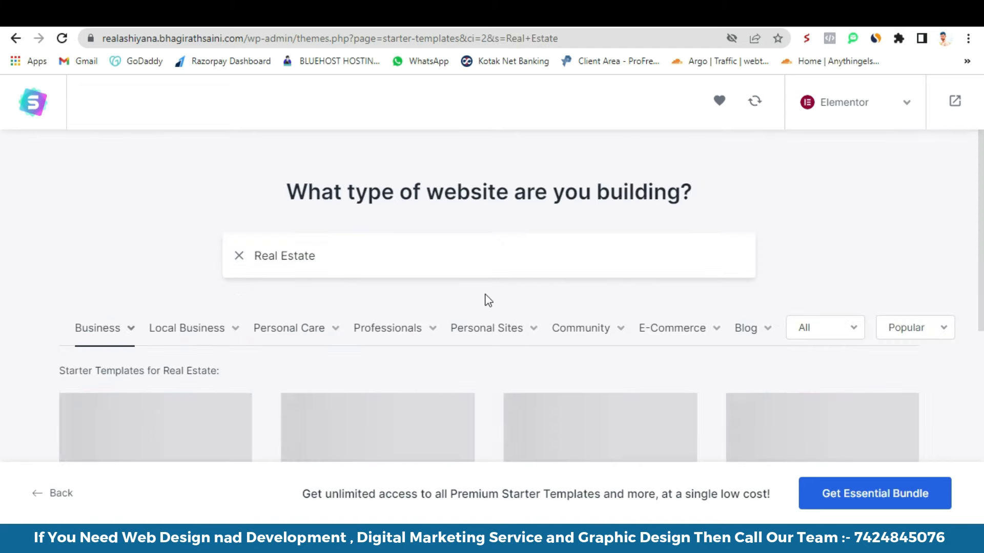
# - Pick the Construction Company template from the Real Estate results
pyautogui.scroll(-4, 487, 299)
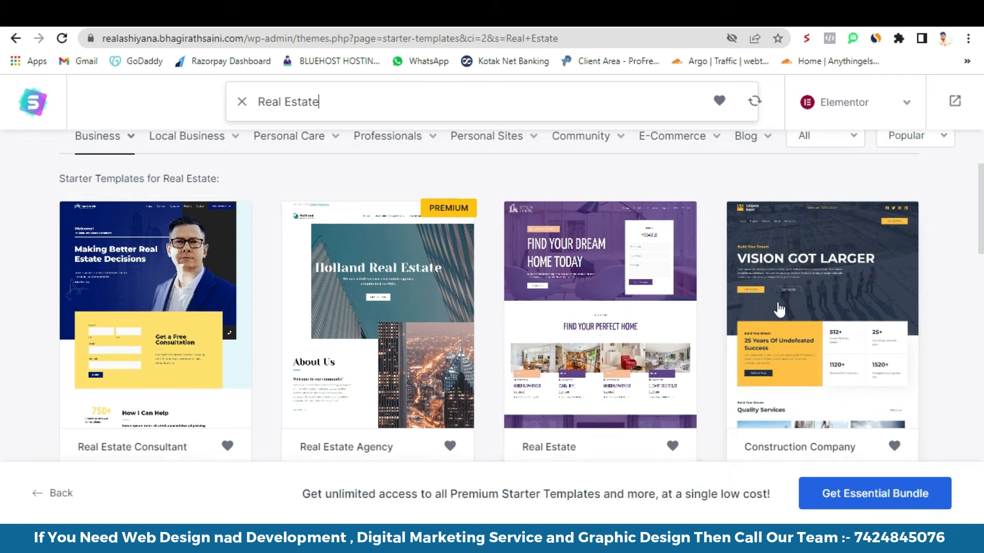
pyautogui.scroll(-1, 771, 310)
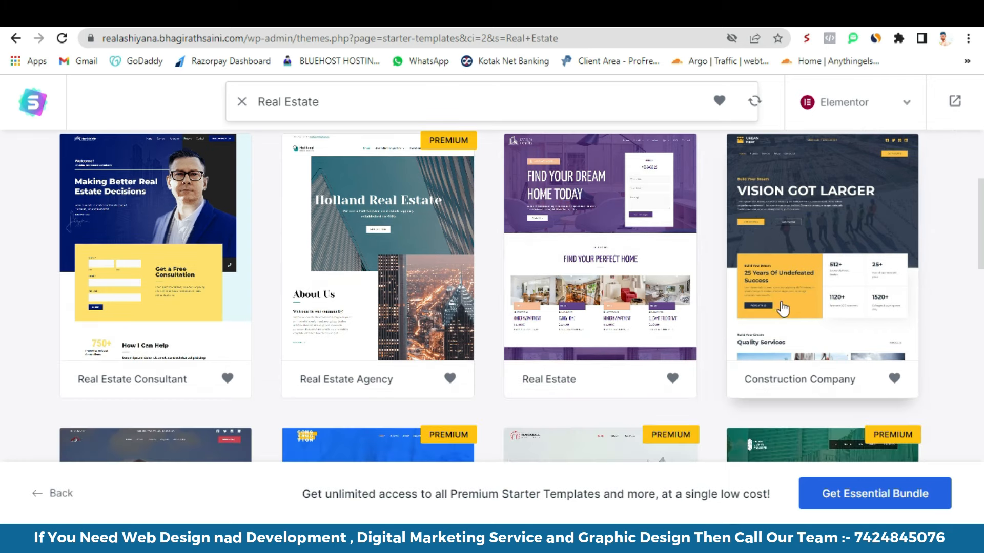
pyautogui.click(806, 266)
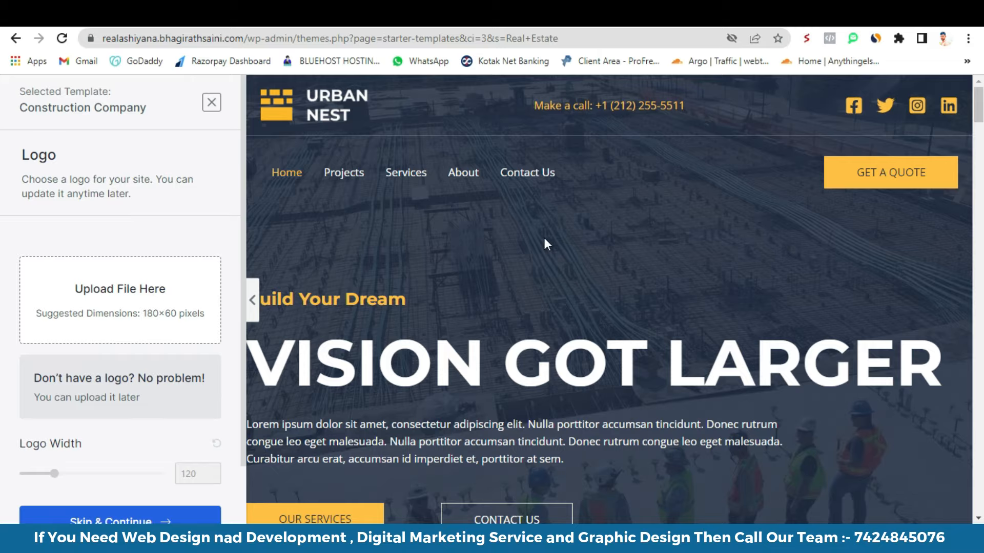
# - Upload OTS LOGO 500X500.png and use it as the site logo
pyautogui.scroll(-20, 656, 287)
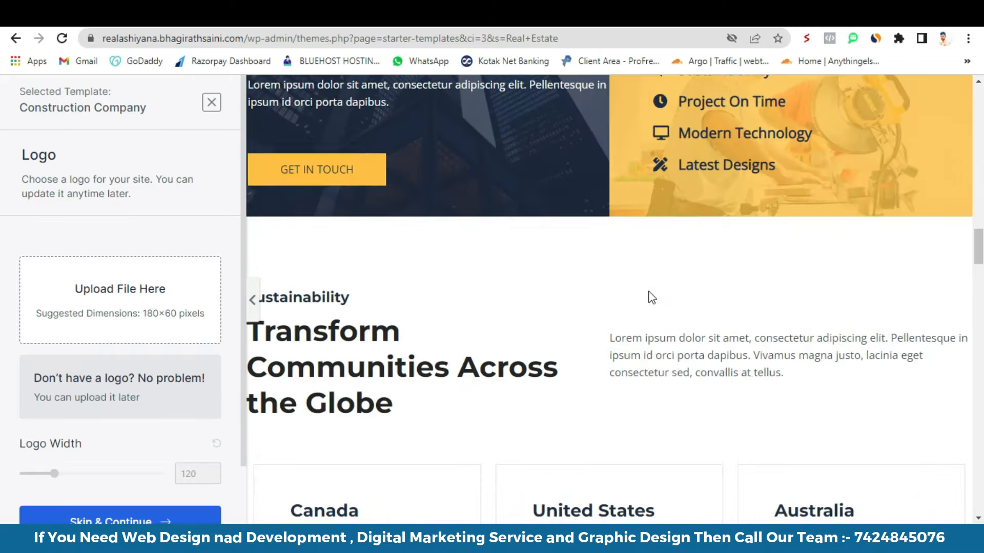
pyautogui.scroll(-20, 650, 296)
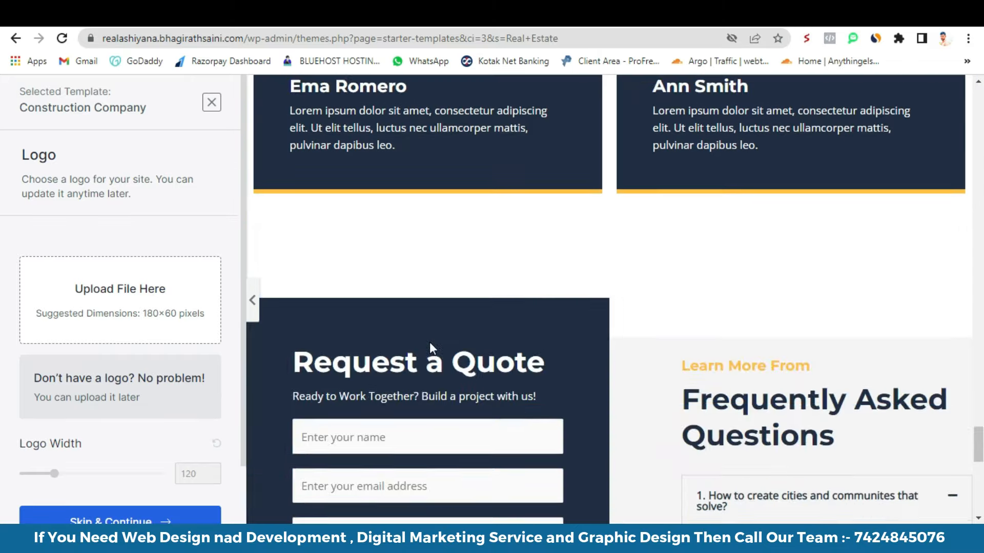
pyautogui.click(103, 294)
pyautogui.click(482, 327)
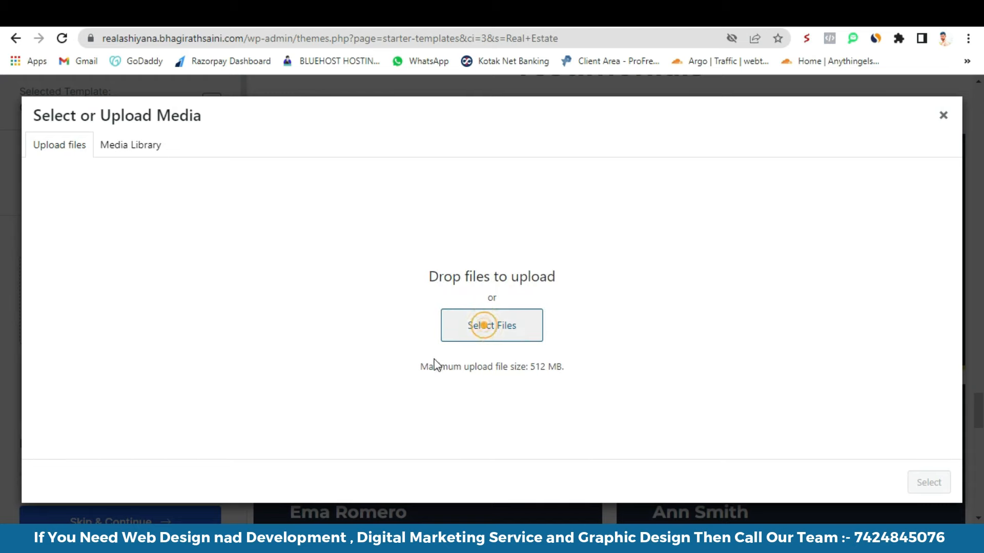
pyautogui.click(154, 245)
pyautogui.click(328, 323)
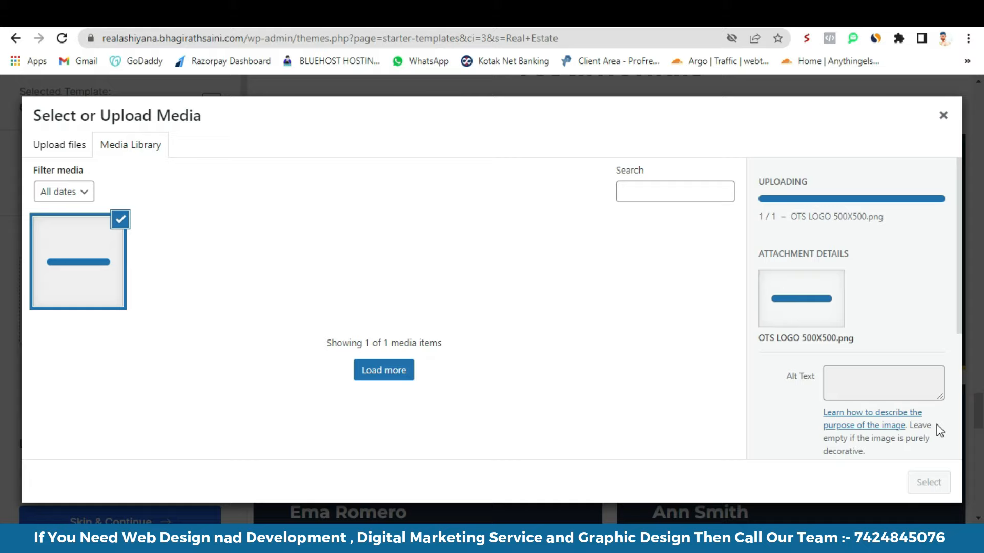
pyautogui.click(931, 483)
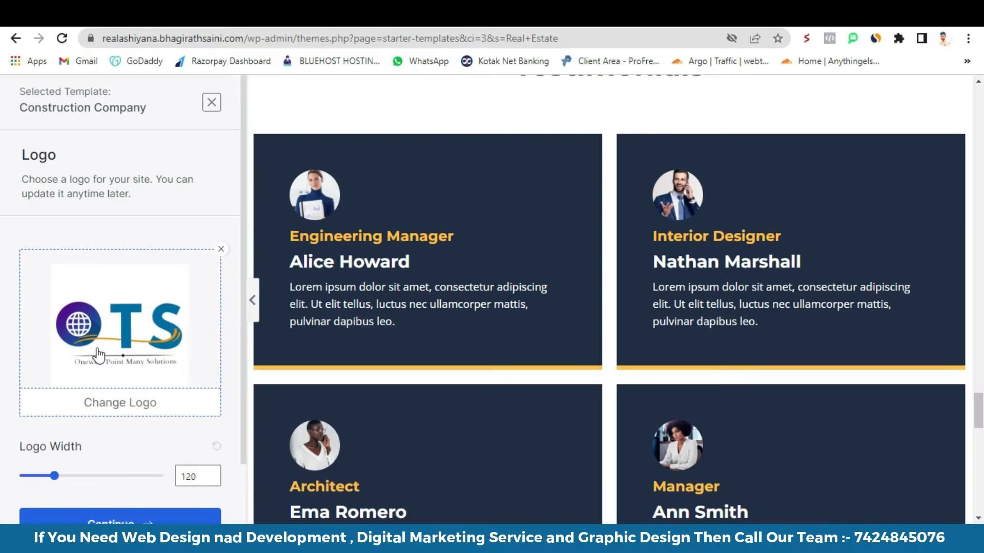
# - Move on to the Colors & Fonts step
pyautogui.scroll(15, 457, 288)
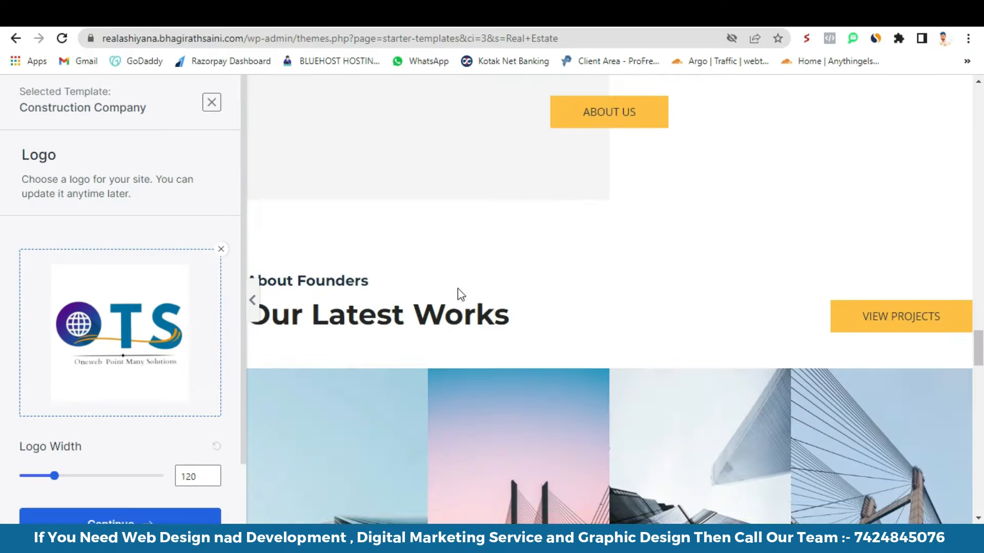
pyautogui.scroll(5, 457, 293)
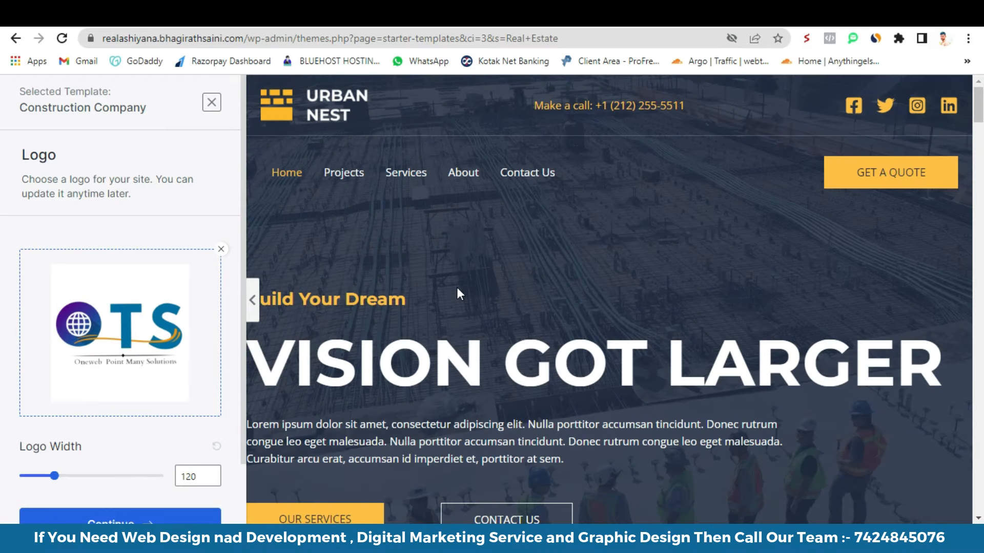
pyautogui.scroll(-2, 119, 424)
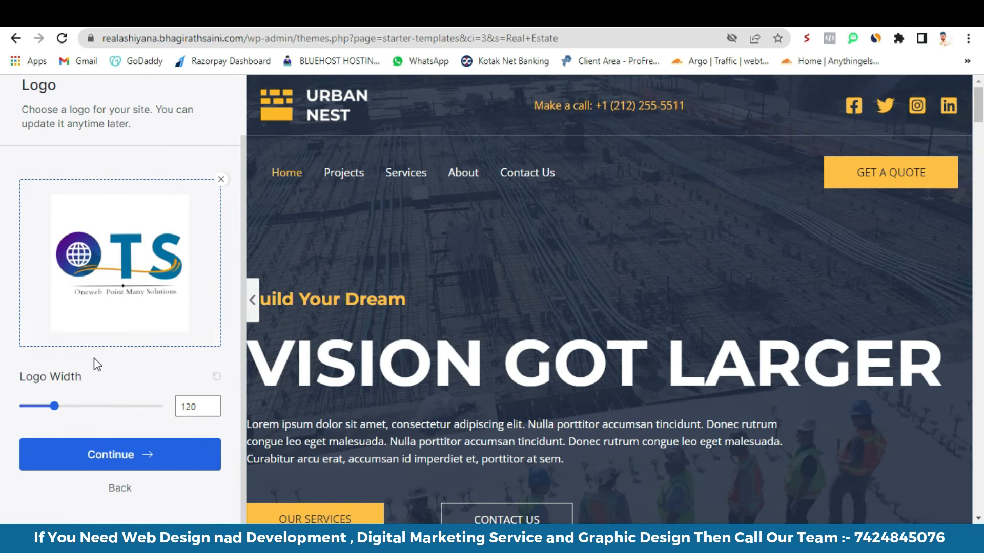
pyautogui.click(120, 456)
# - Apply the green colour palette instead of blue and continue to the final setup form
pyautogui.click(141, 410)
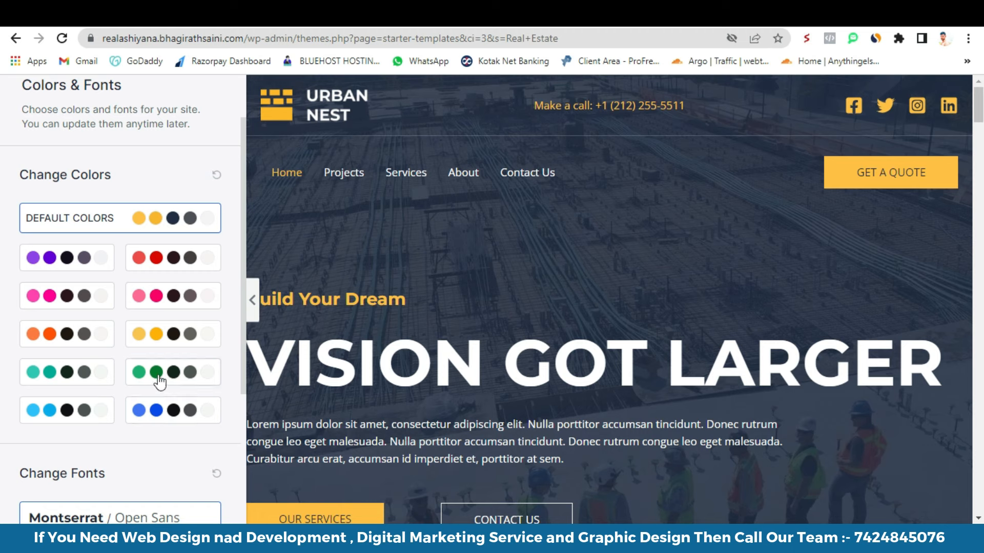
pyautogui.click(157, 414)
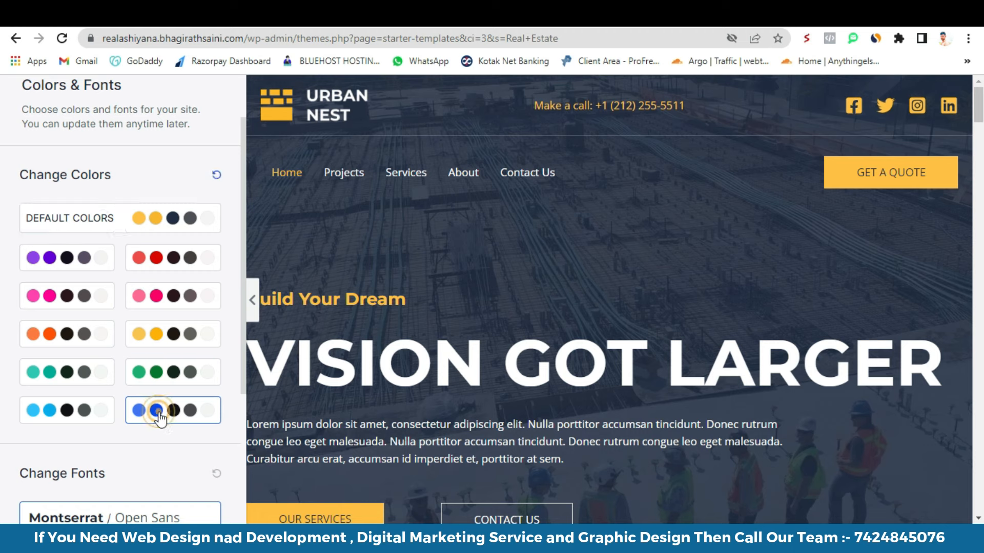
pyautogui.click(149, 372)
pyautogui.scroll(-15, 478, 352)
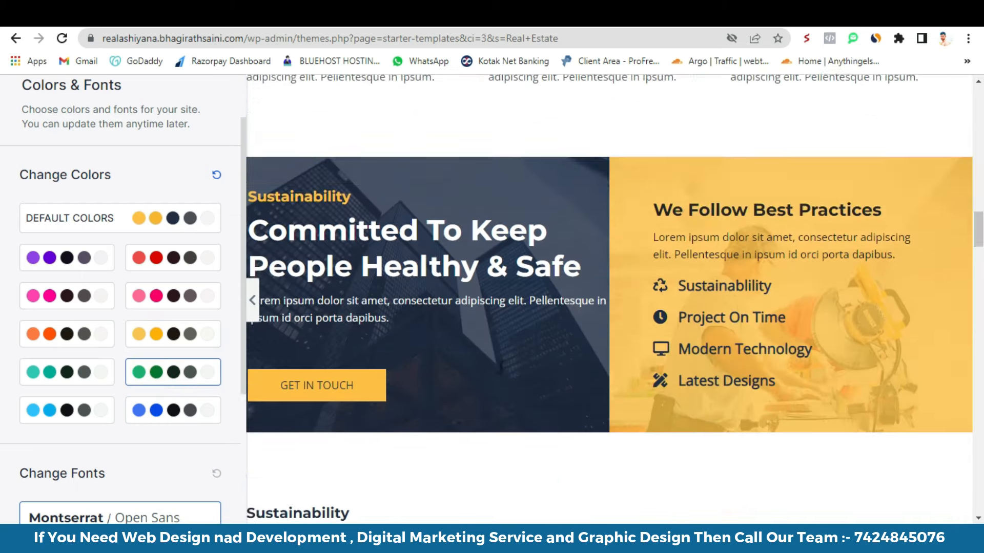
pyautogui.scroll(-4, 99, 420)
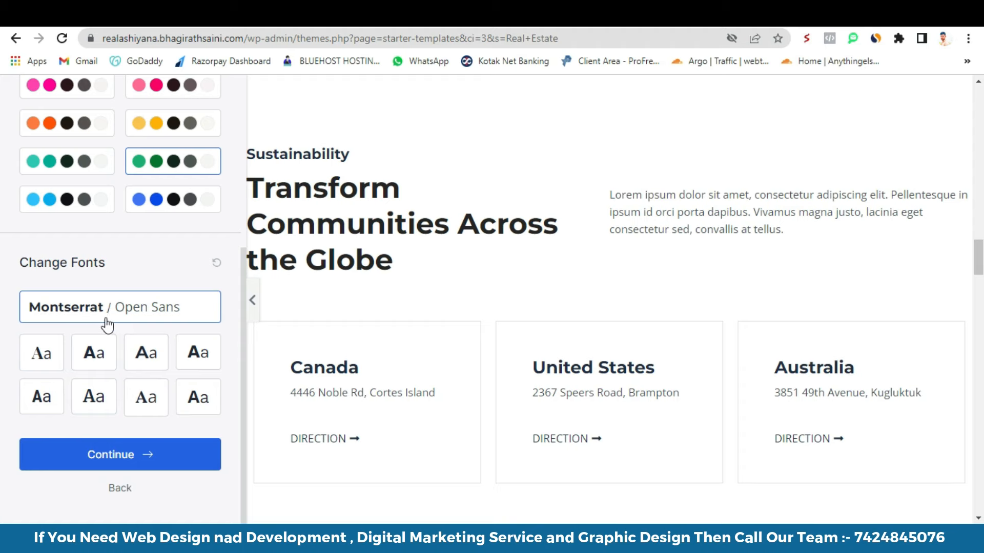
pyautogui.click(135, 455)
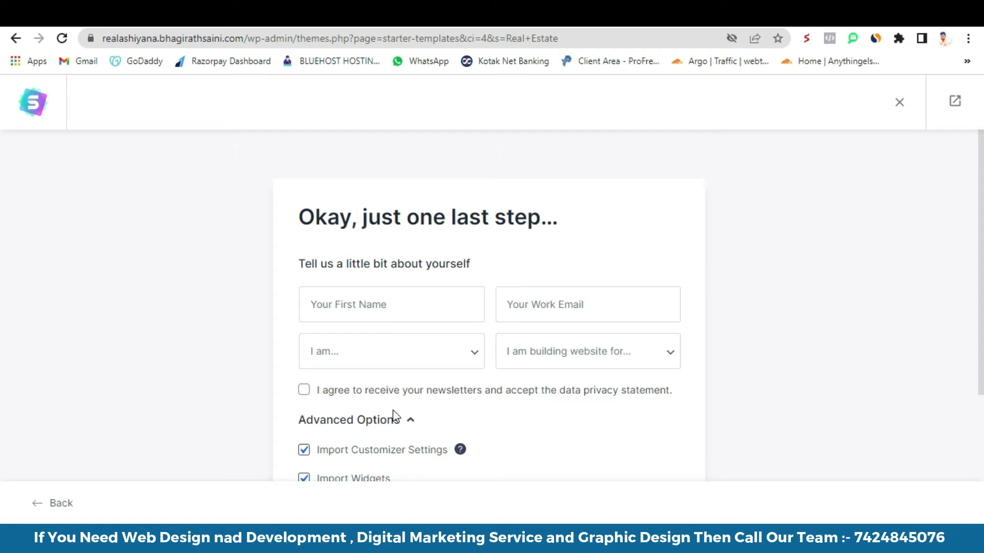
# - Set the newsletter agreement checkbox and submit to build the website in 19 seconds
pyautogui.click(349, 391)
pyautogui.scroll(-4, 555, 435)
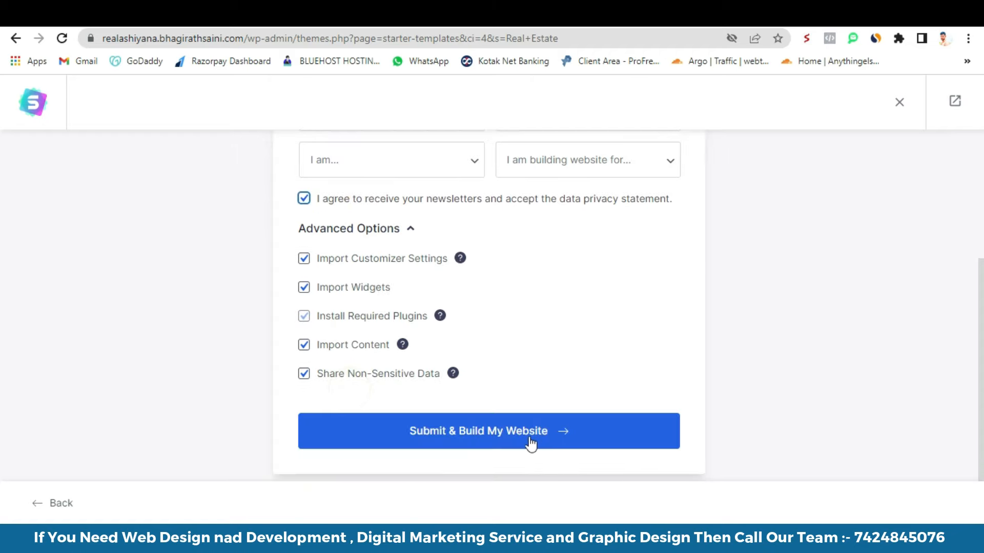
pyautogui.scroll(4, 505, 408)
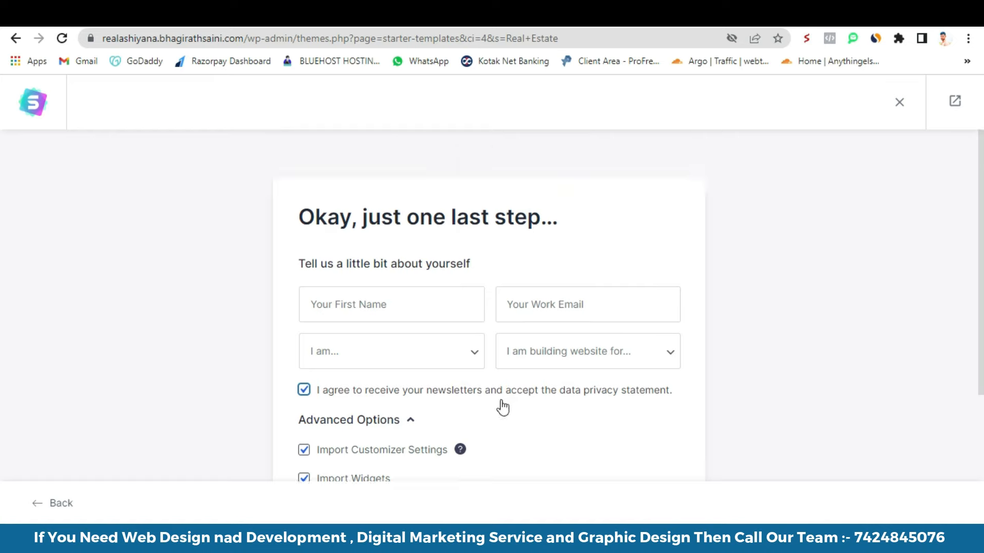
pyautogui.click(399, 392)
pyautogui.scroll(-4, 501, 441)
pyautogui.click(493, 435)
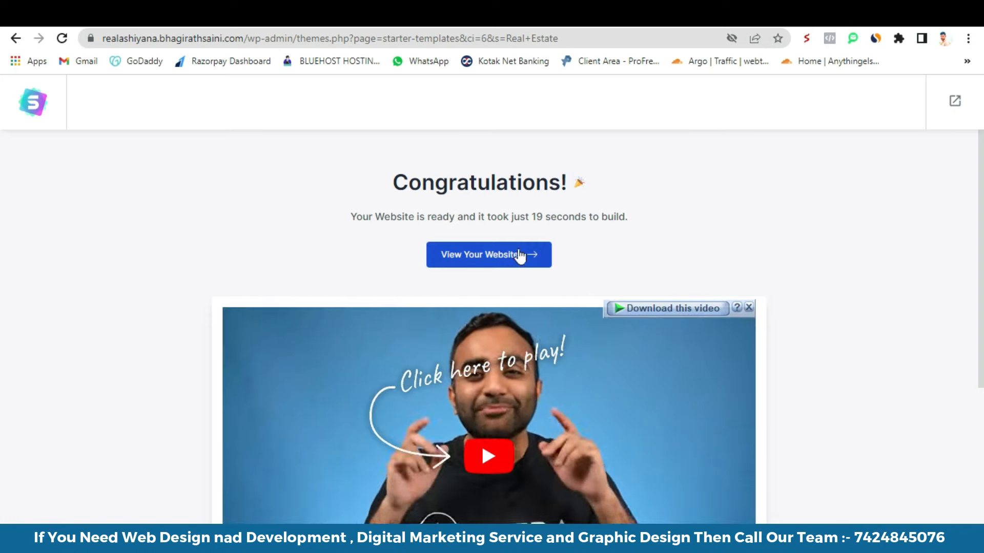
# - Open the newly built live website from the Congratulations page
pyautogui.doubleClick(534, 218)
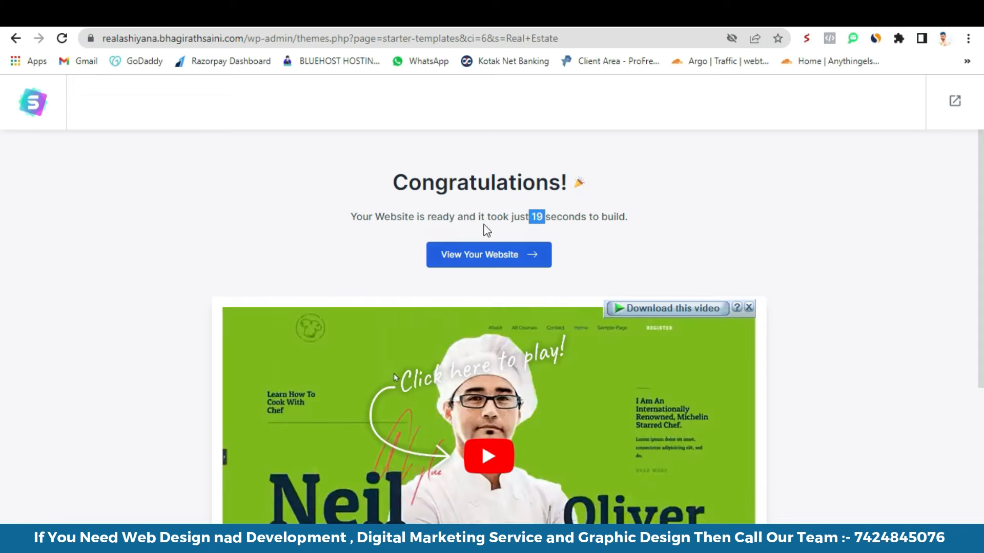
pyautogui.rightClick(506, 259)
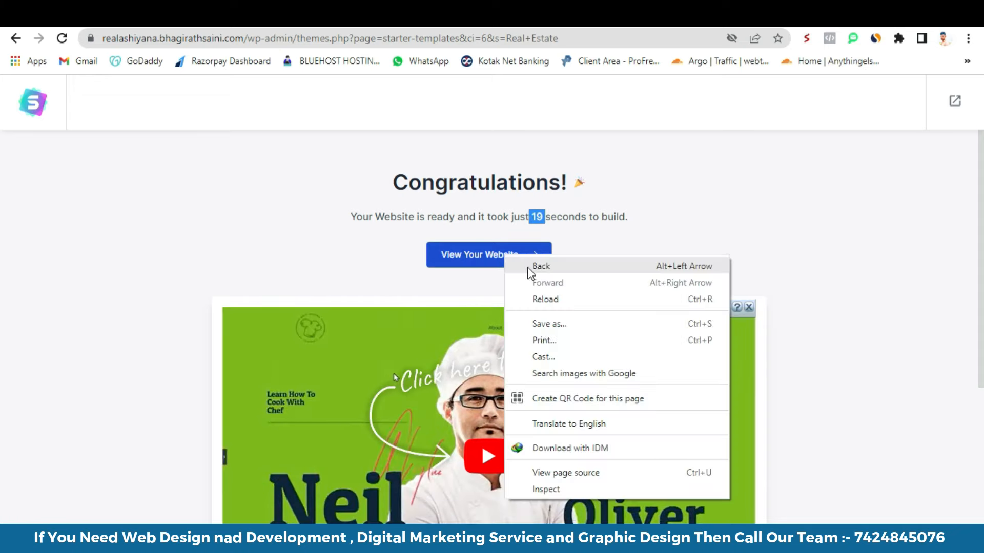
pyautogui.click(480, 254)
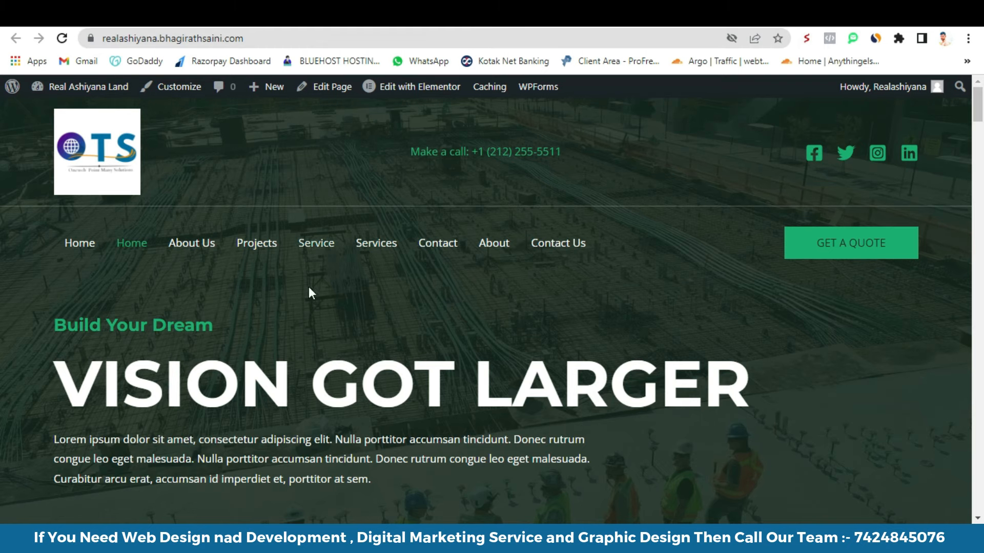
pyautogui.scroll(-15, 284, 297)
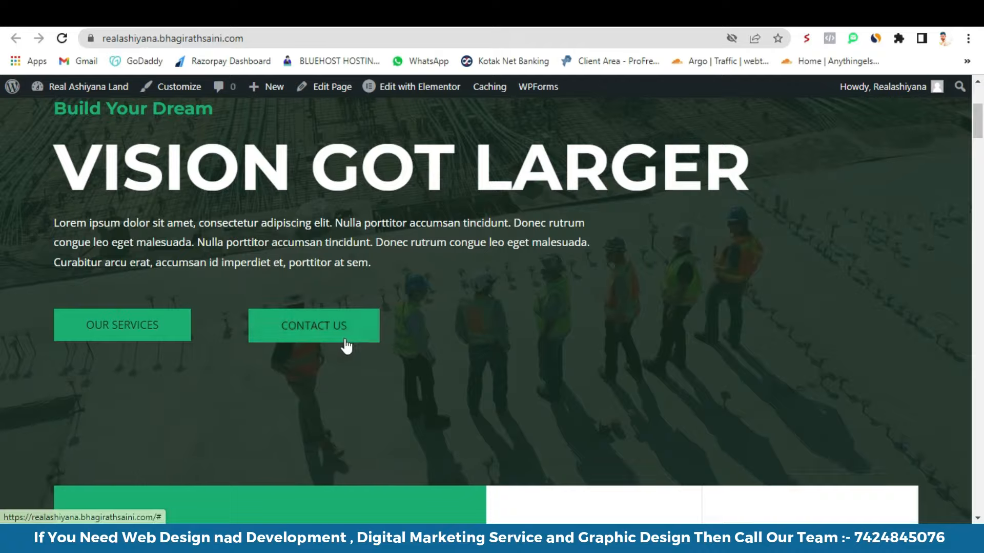
pyautogui.scroll(-20, 359, 339)
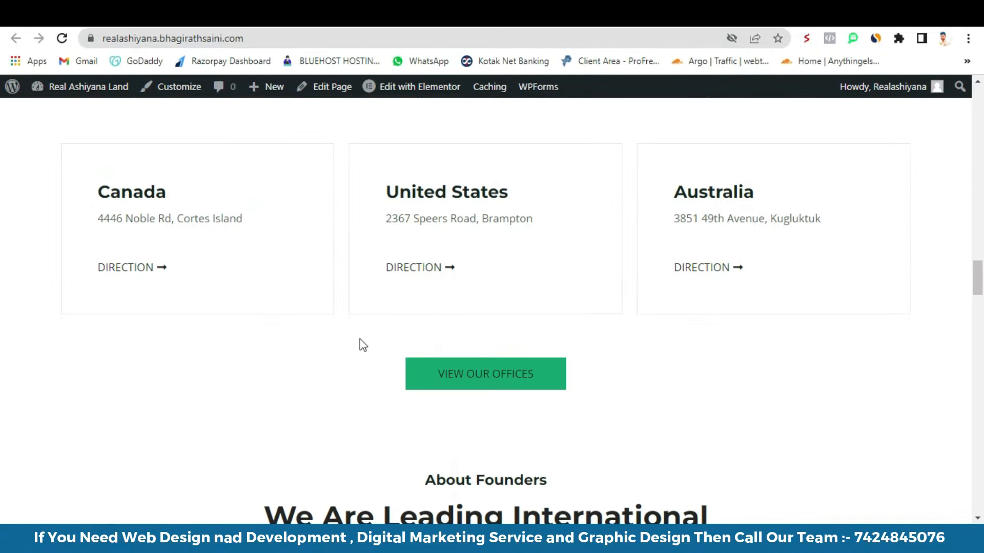
pyautogui.scroll(-15, 369, 341)
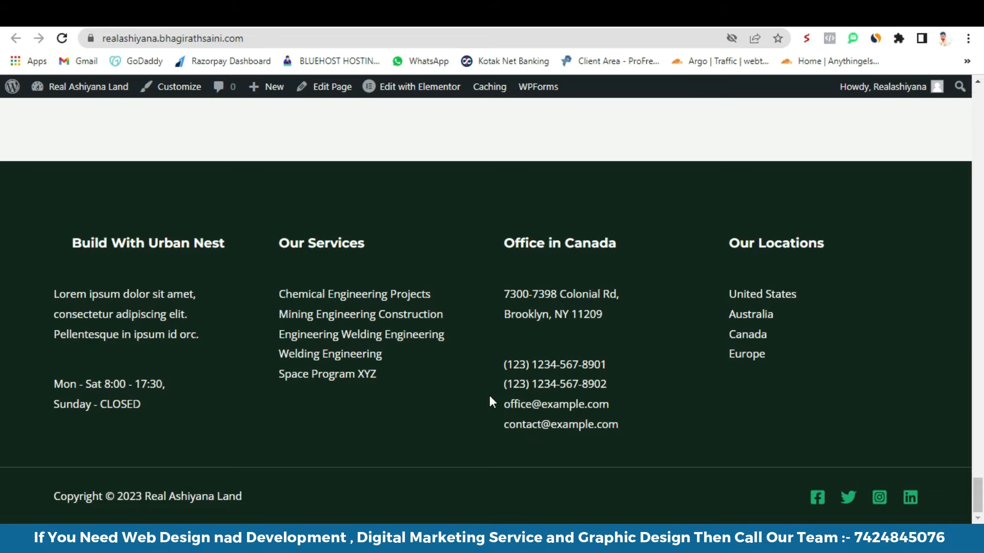
pyautogui.scroll(10, 387, 387)
pyautogui.scroll(-8, 384, 405)
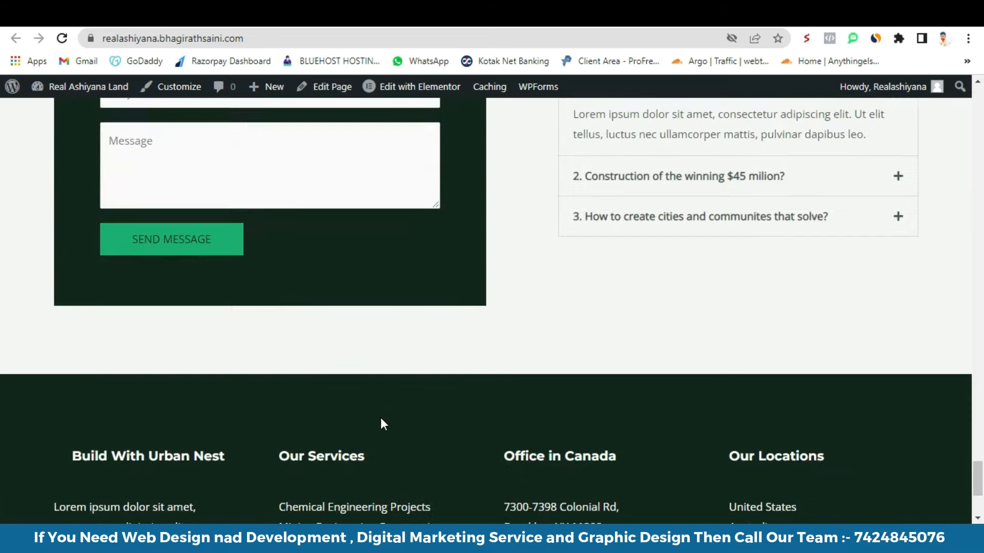
pyautogui.scroll(15, 389, 420)
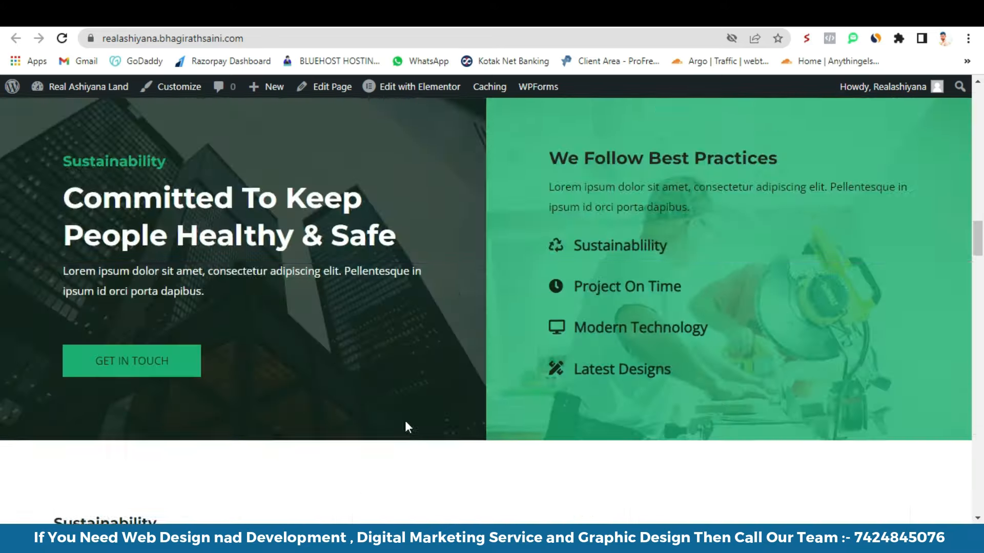
pyautogui.scroll(10, 405, 422)
pyautogui.scroll(10, 409, 427)
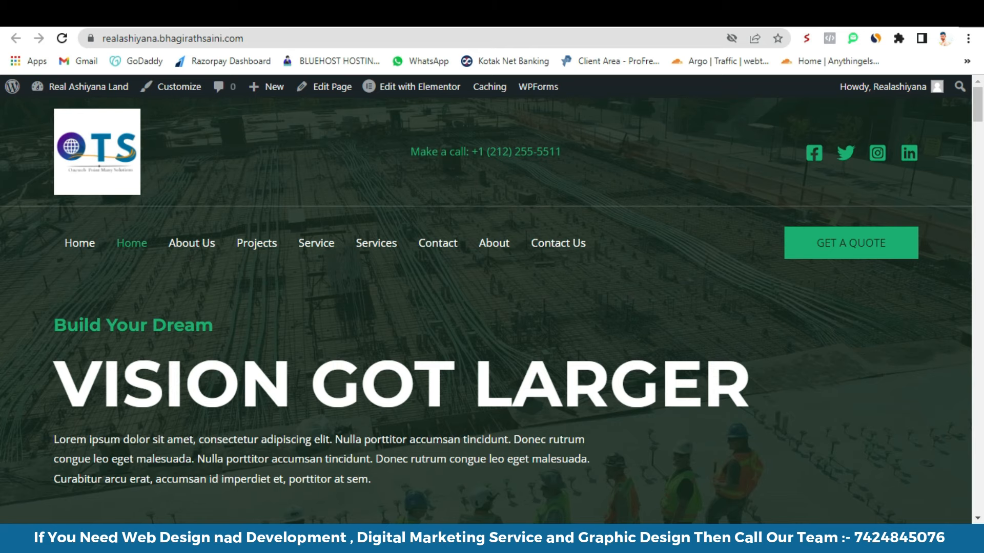
# - In a new tab, load wordpress.org and then wordpress.org/hosting
pyautogui.hotkey('ctrl', 't')
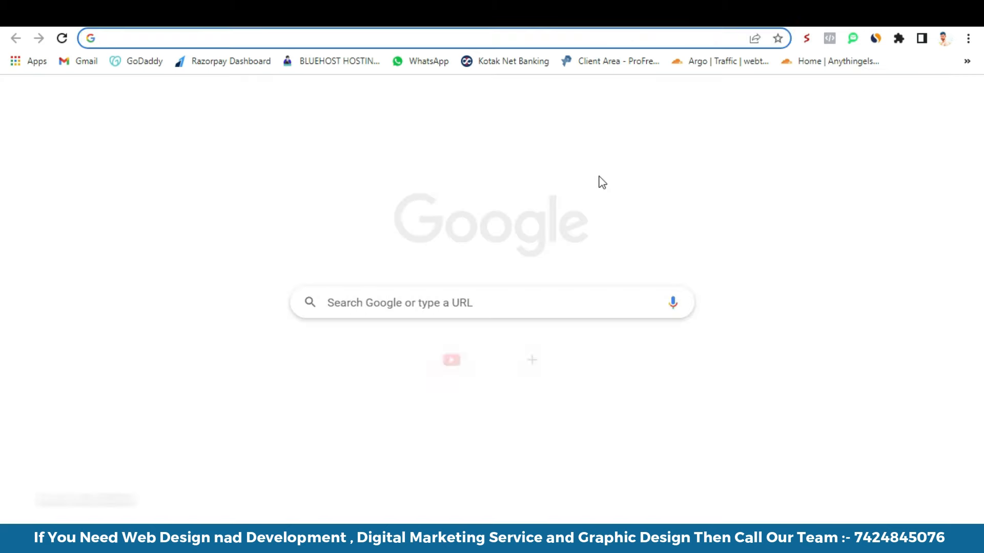
pyautogui.write('wordpress')
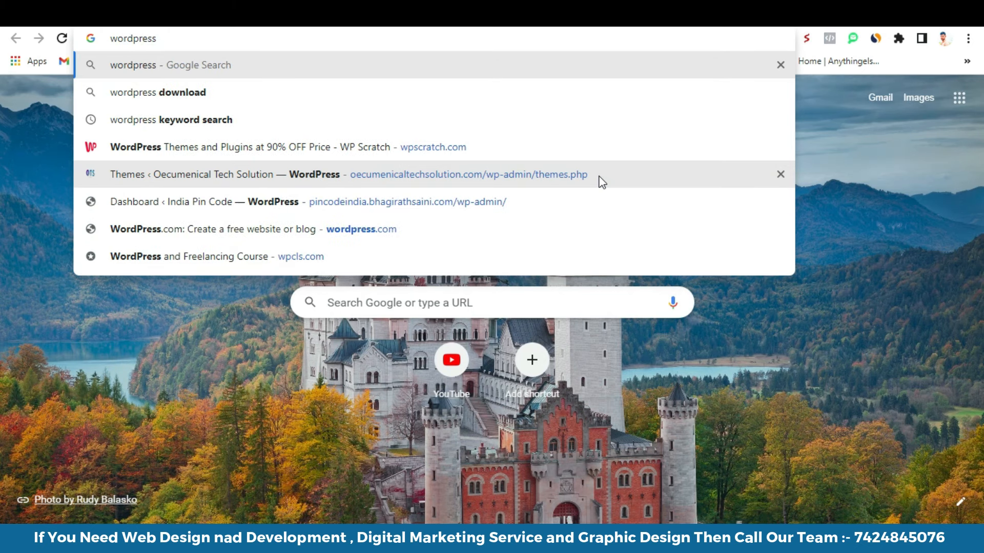
pyautogui.write('.org')
pyautogui.press('Return')
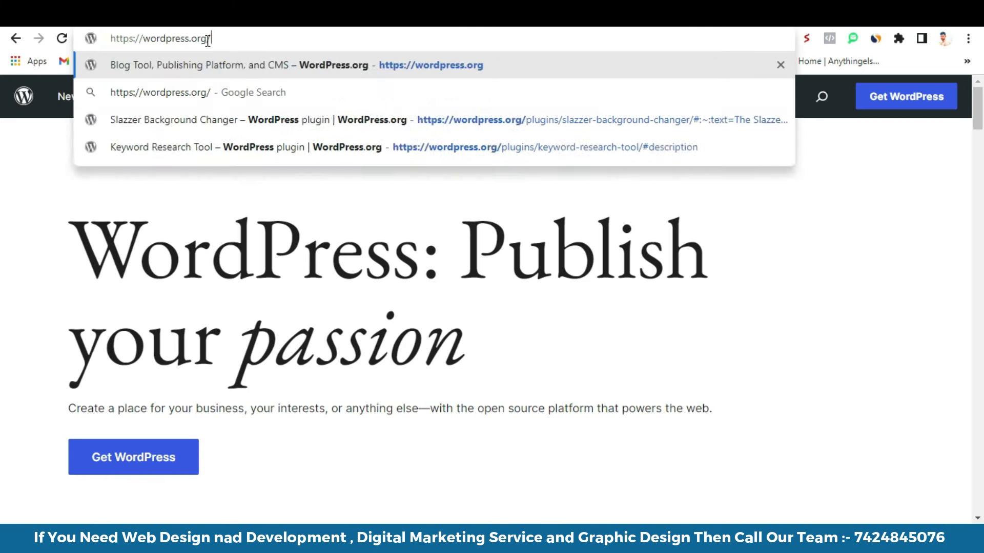
pyautogui.write('host')
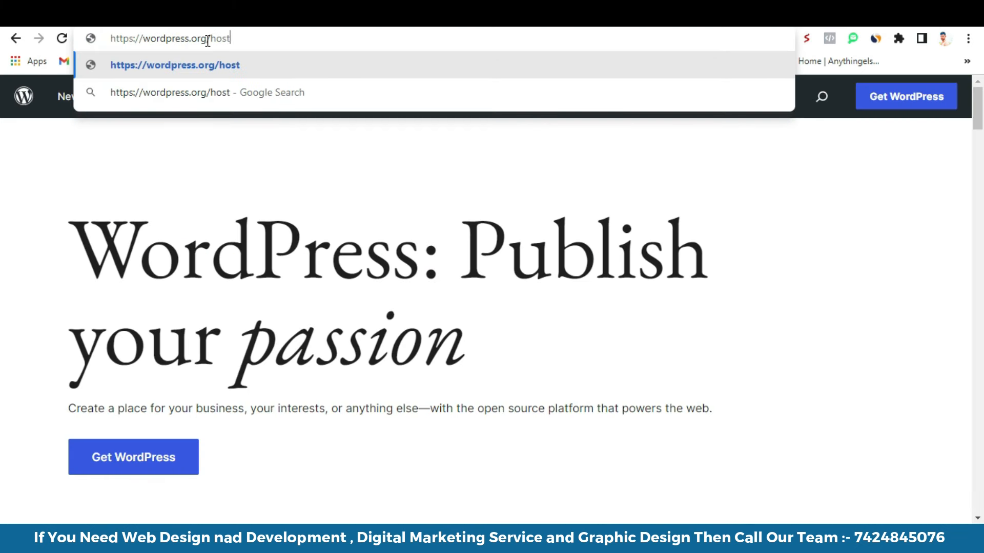
pyautogui.write('ing')
pyautogui.press('Return')
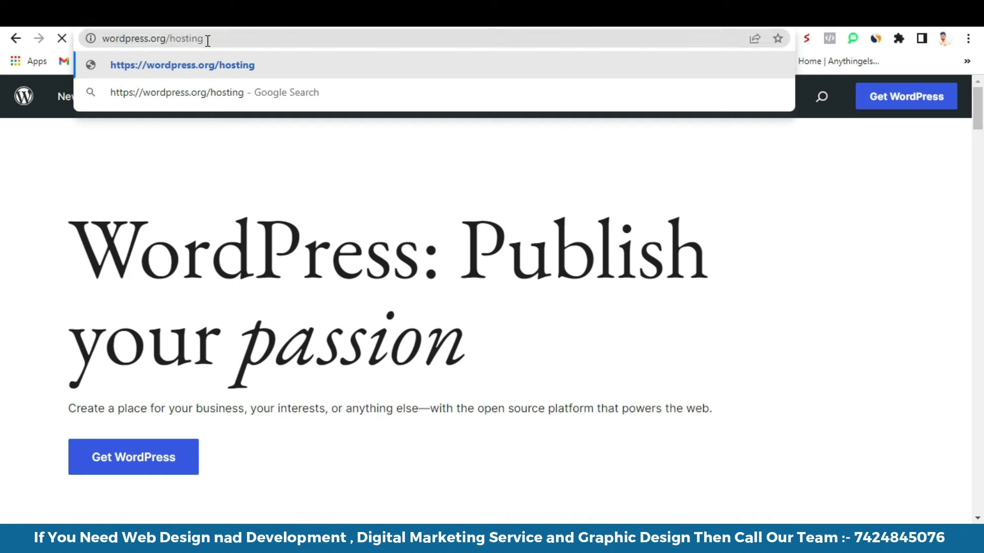
pyautogui.scroll(-6, 513, 328)
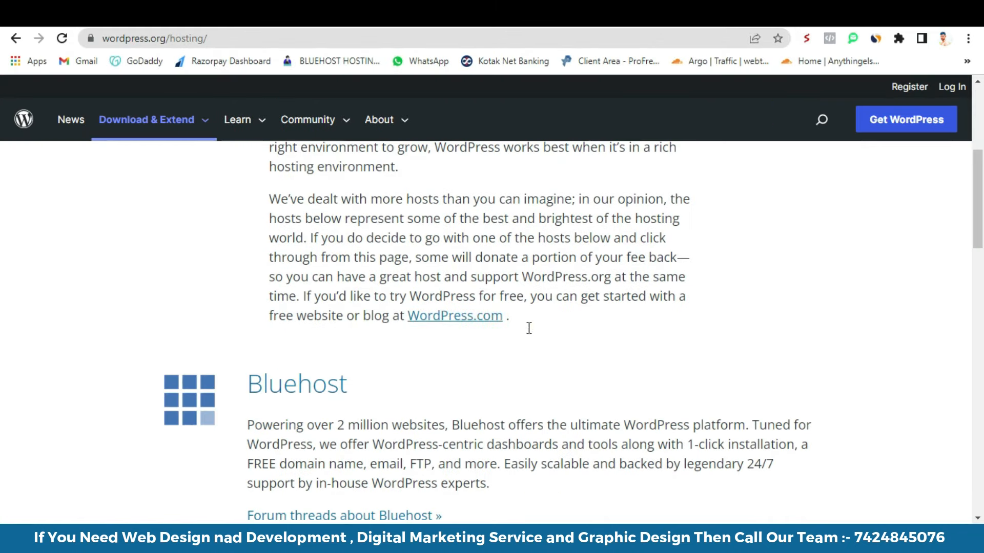
pyautogui.scroll(3, 524, 267)
pyautogui.scroll(-2, 527, 270)
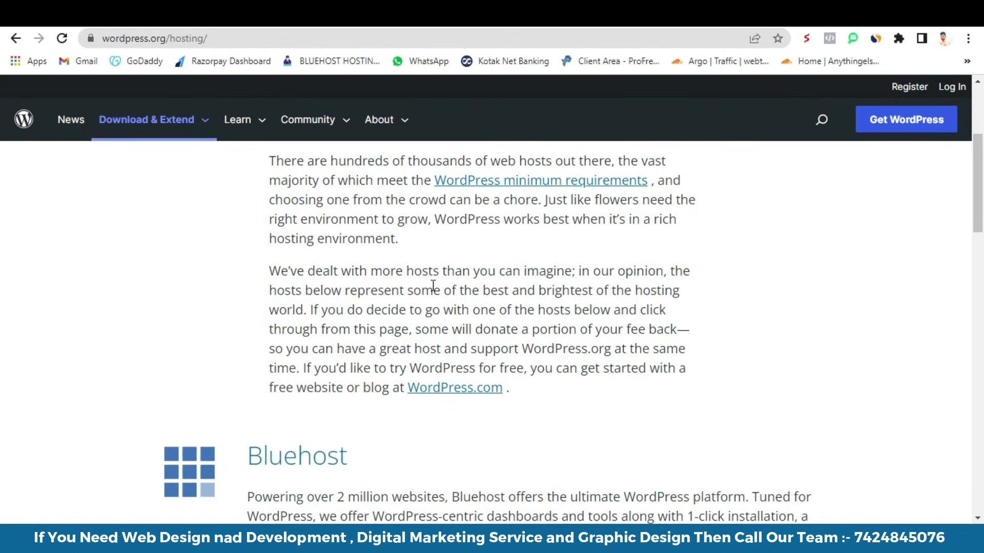
pyautogui.scroll(4, 361, 291)
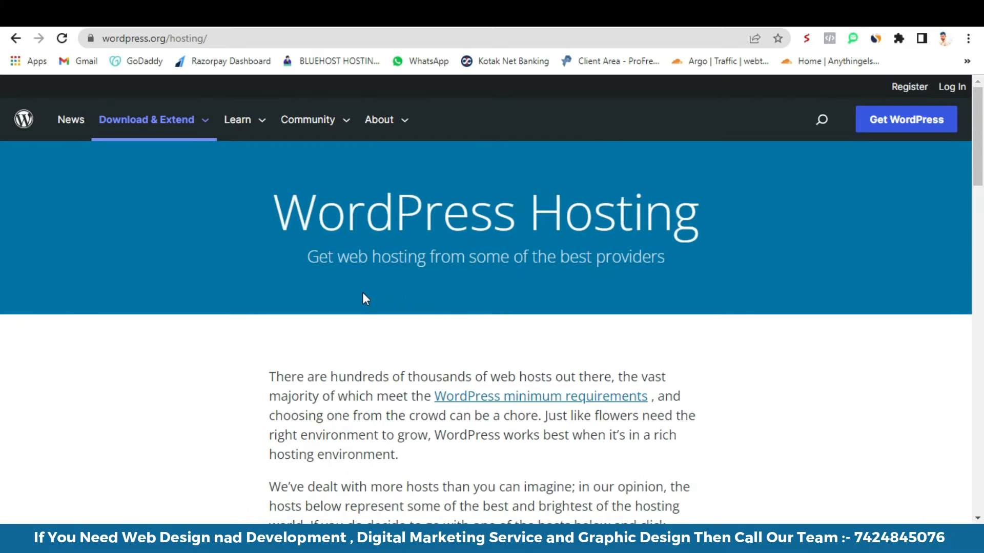
pyautogui.scroll(-5, 362, 292)
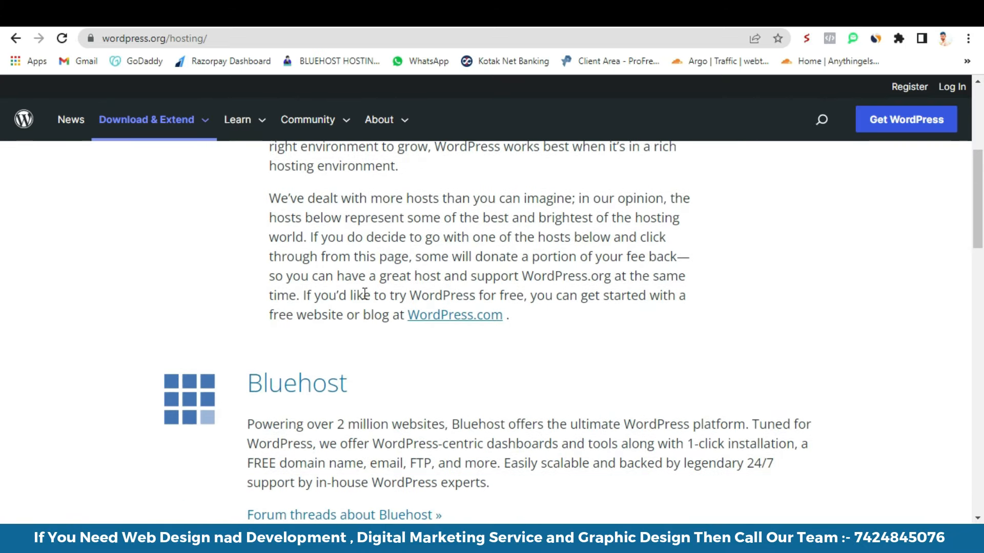
pyautogui.scroll(-8, 364, 293)
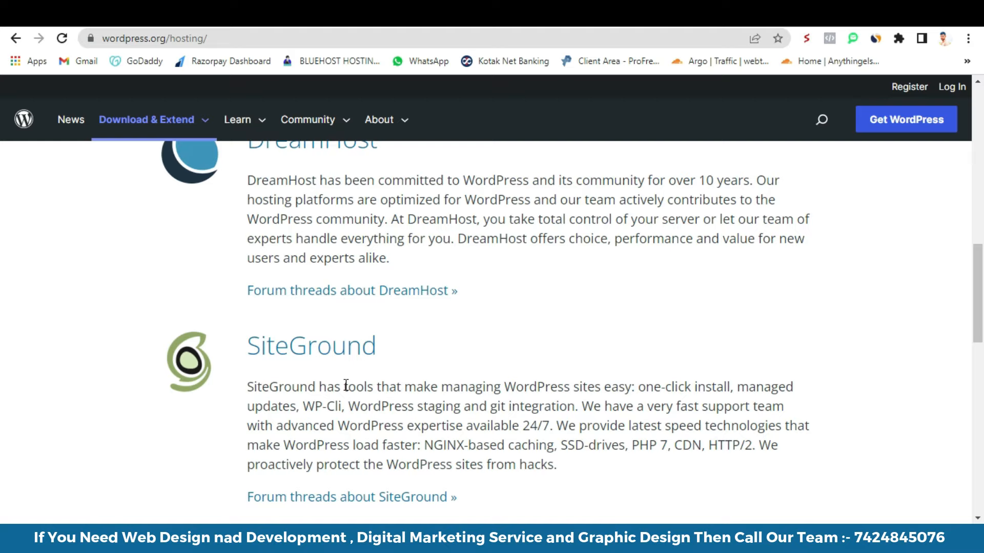
pyautogui.scroll(7, 382, 349)
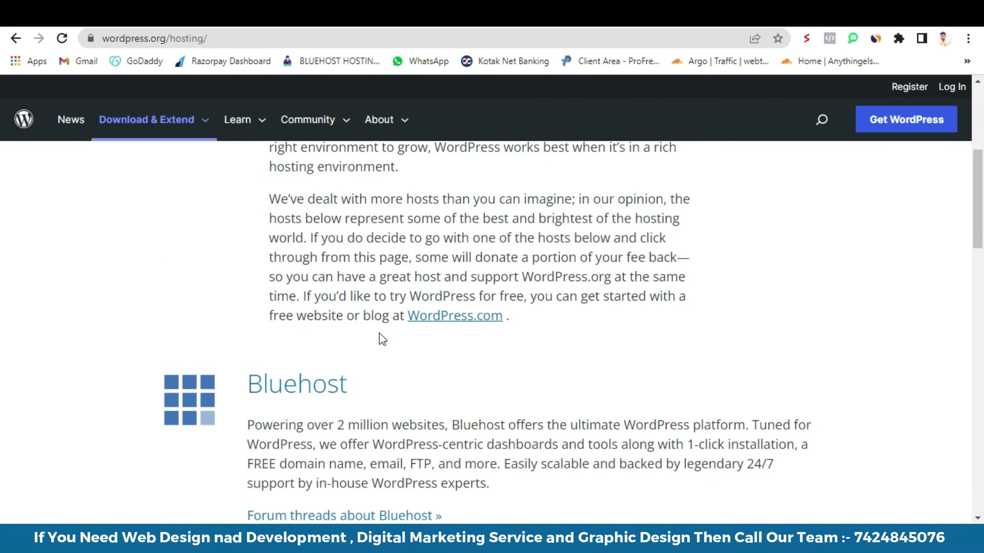
pyautogui.scroll(-1, 384, 375)
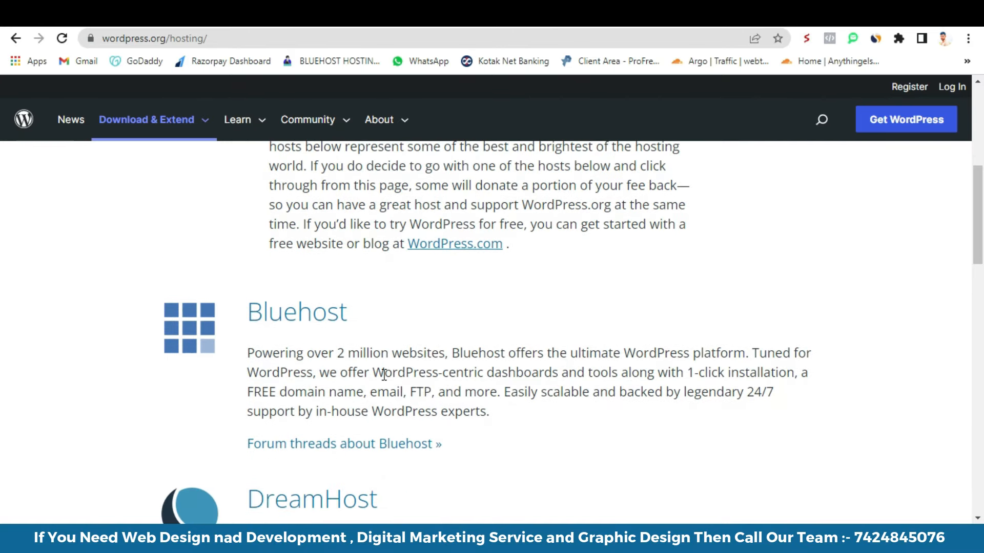
pyautogui.scroll(1, 599, 347)
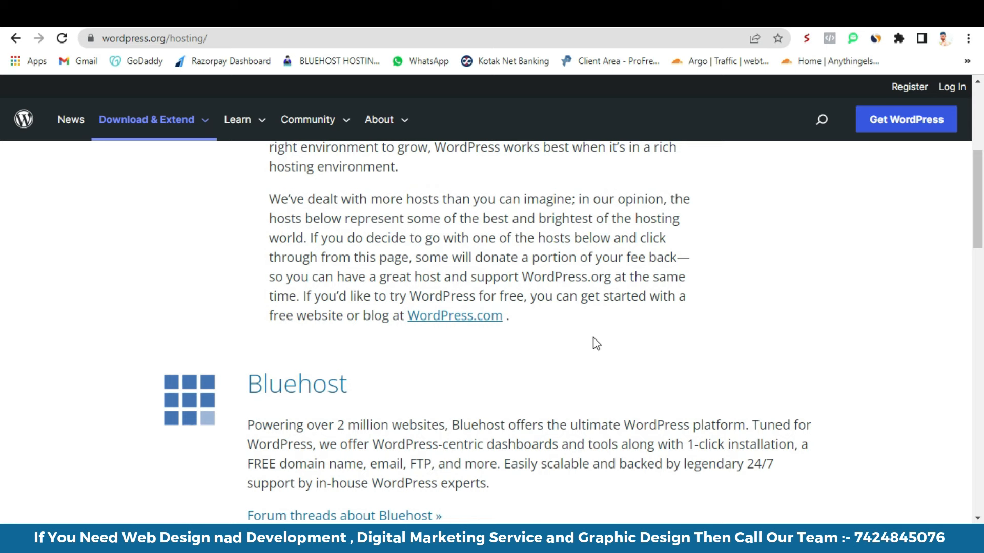
pyautogui.scroll(3, 571, 335)
pyautogui.scroll(-3, 569, 333)
pyautogui.scroll(3, 569, 333)
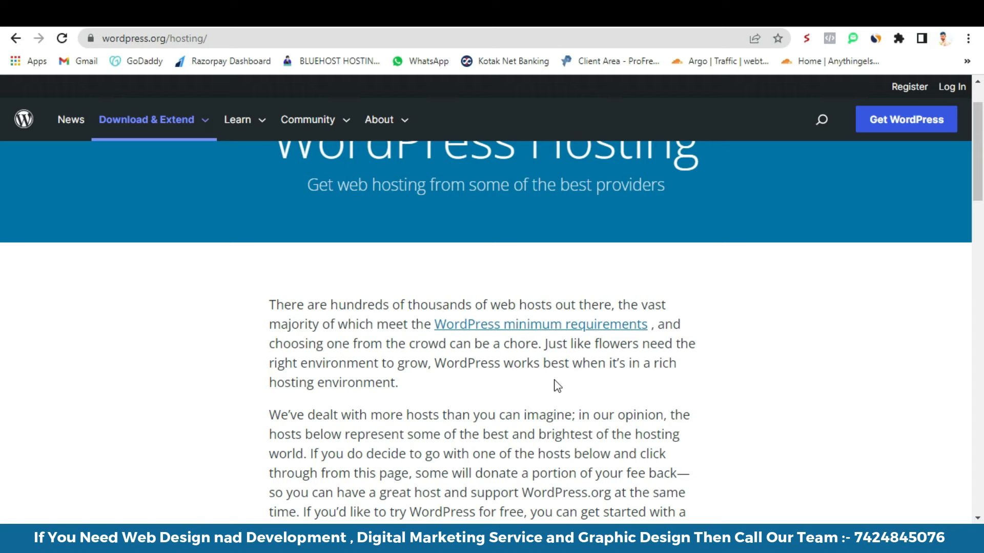
pyautogui.scroll(-10, 481, 388)
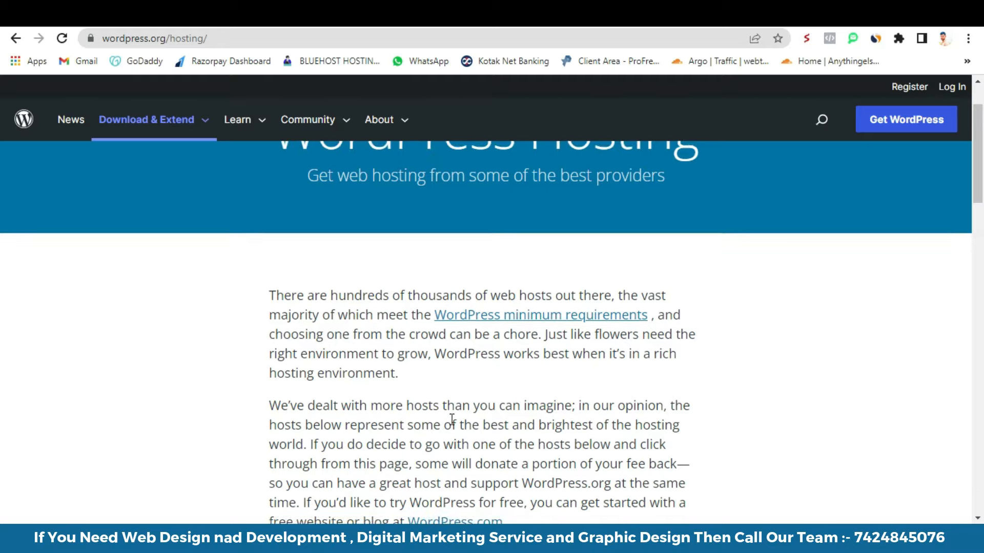
pyautogui.scroll(5, 452, 425)
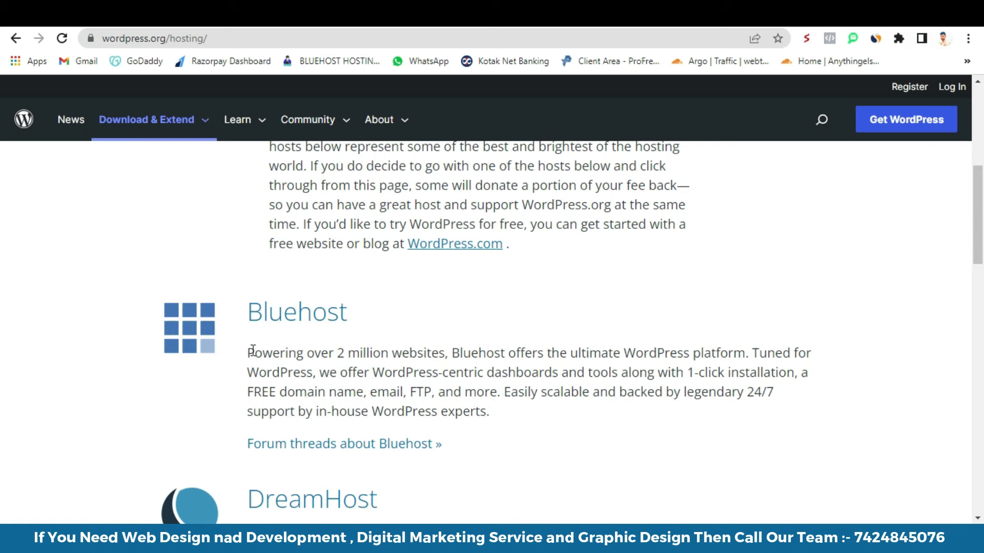
pyautogui.moveTo(251, 351); pyautogui.dragTo(446, 354)
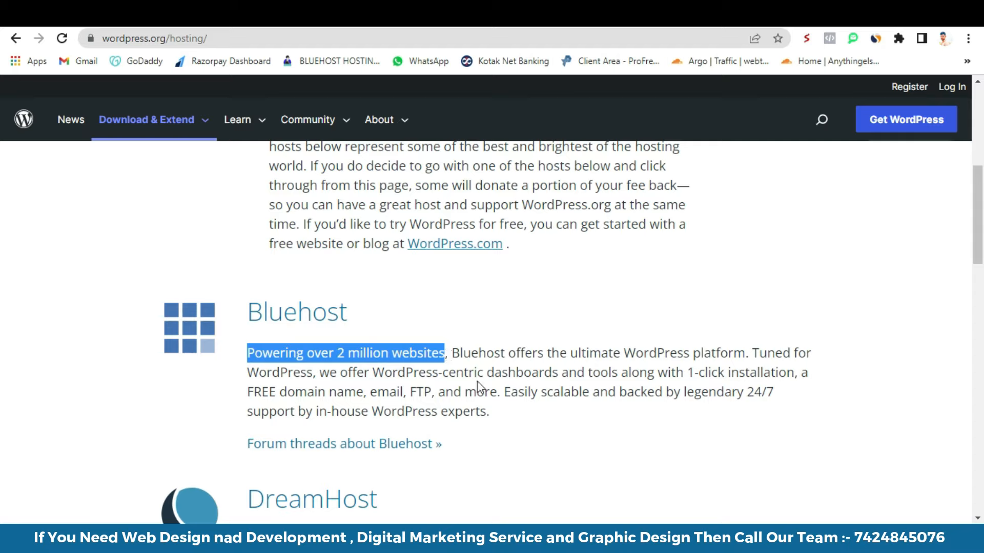
pyautogui.moveTo(247, 392); pyautogui.dragTo(403, 397)
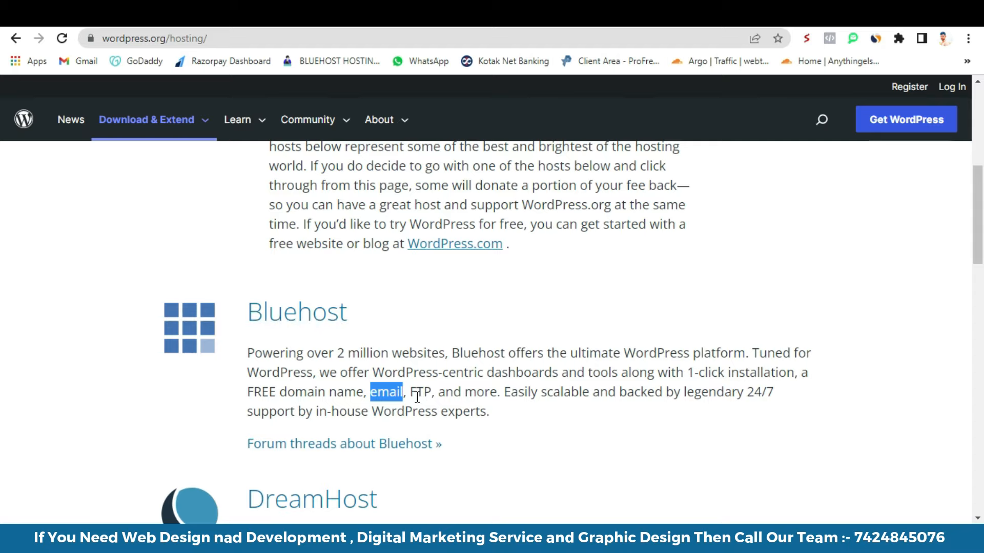
pyautogui.moveTo(744, 393); pyautogui.dragTo(513, 409)
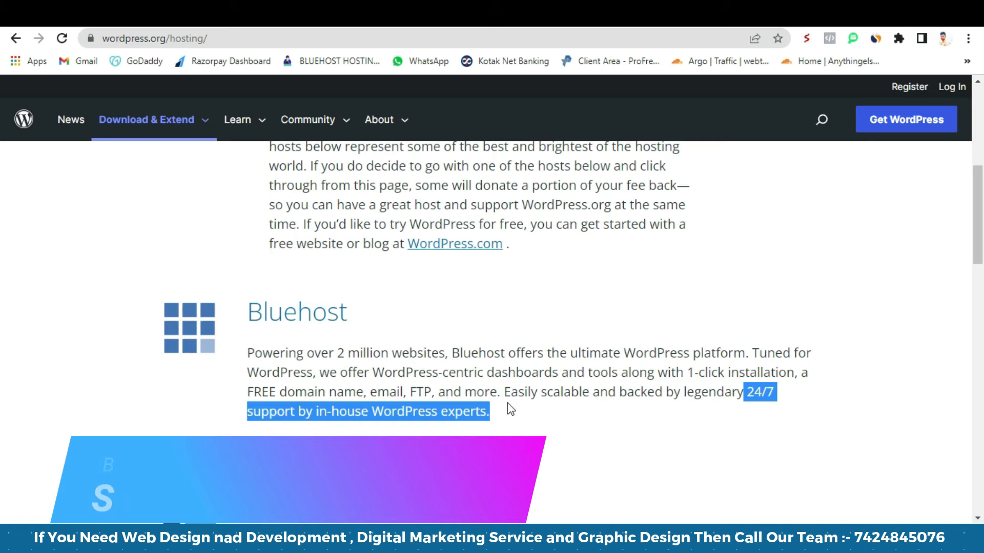
pyautogui.scroll(6, 430, 378)
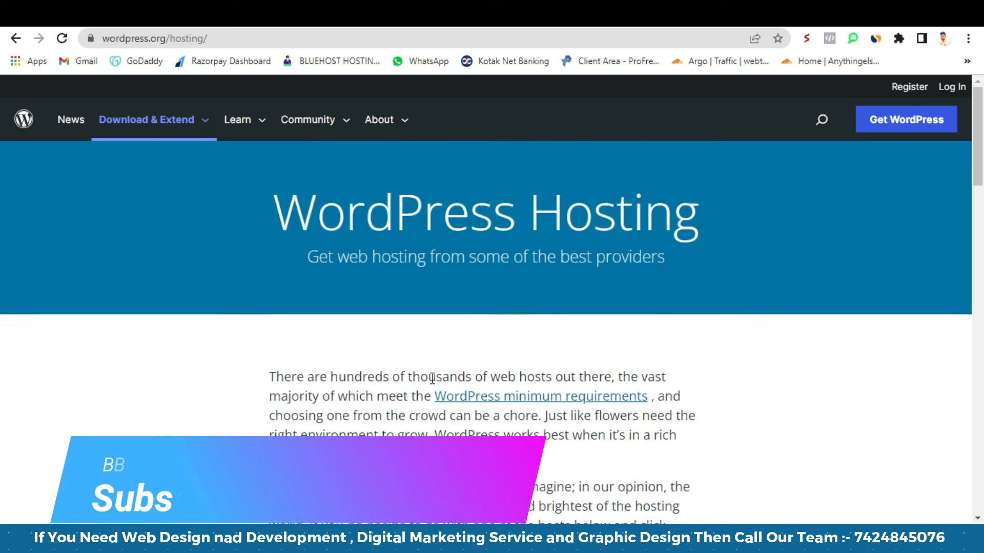